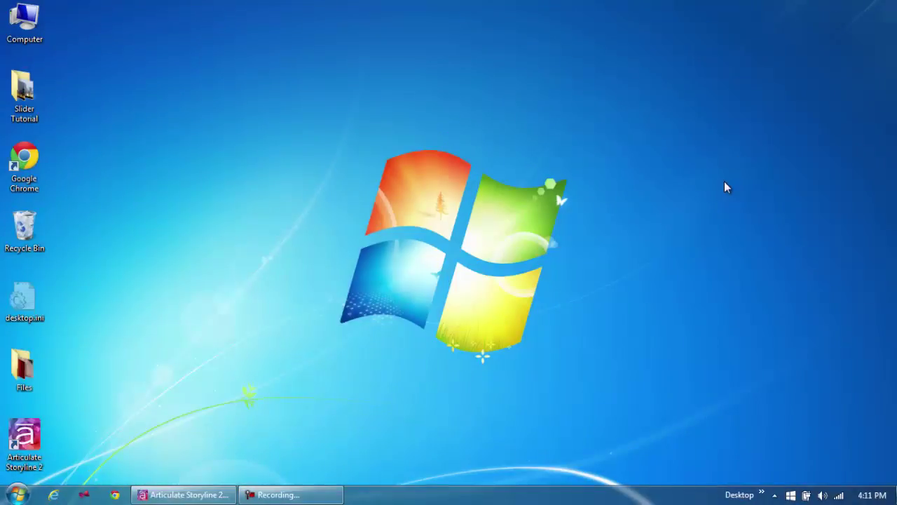
- Open the Slider Tutorial desktop folder and add pic_100.jpg from it to the Aperture Settings slide in Articulate Storyline
double_click(24, 94)
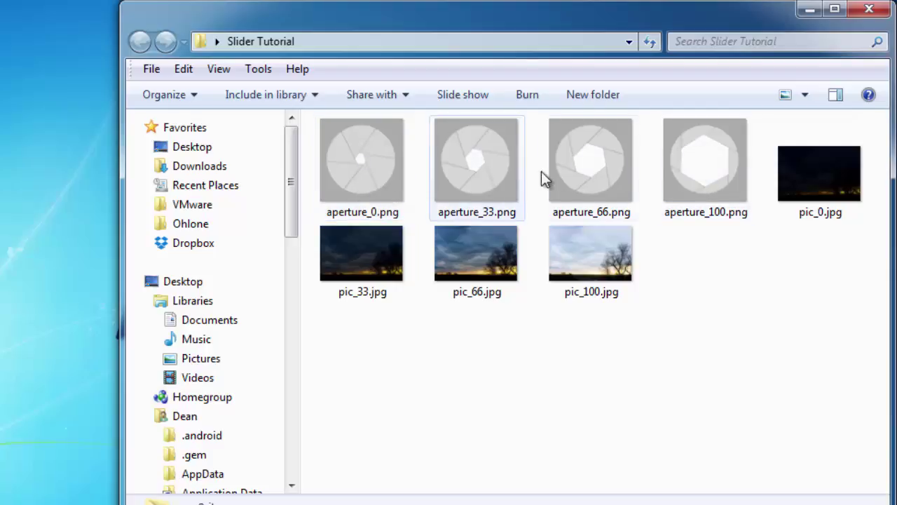
mouse_move(725, 164)
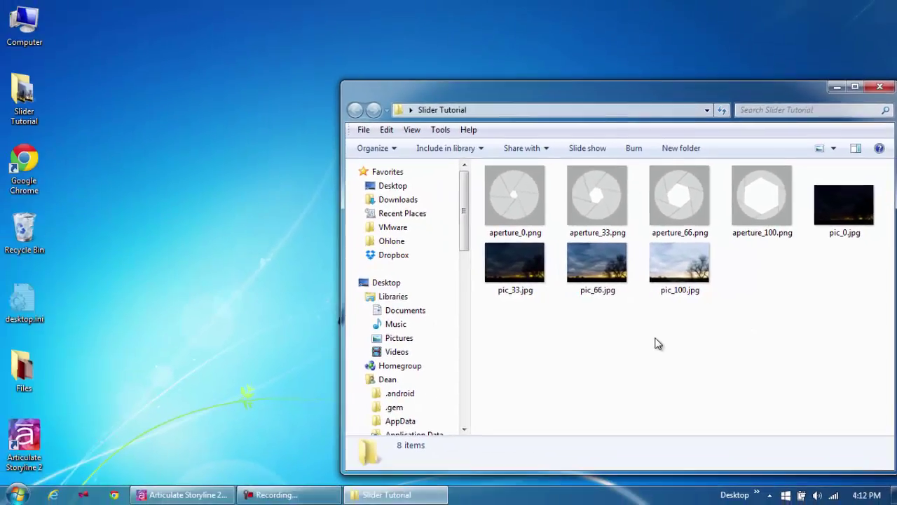
click(218, 495)
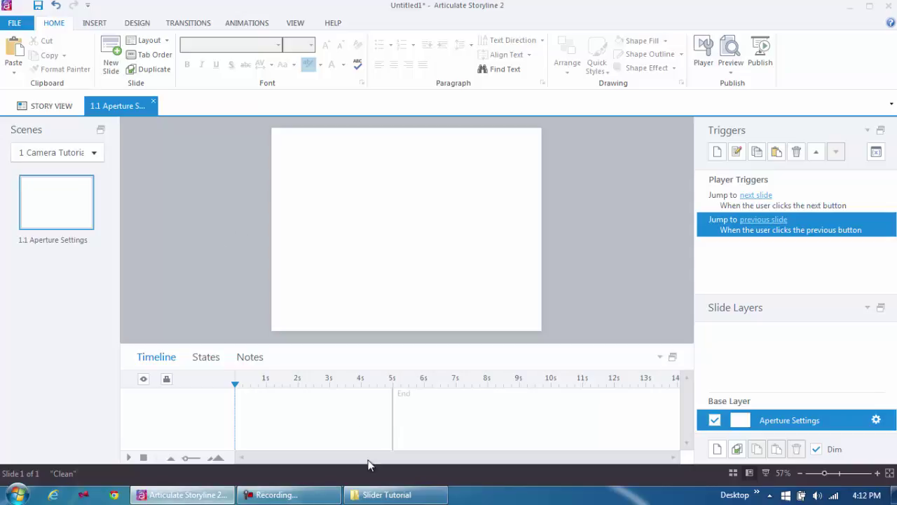
click(383, 494)
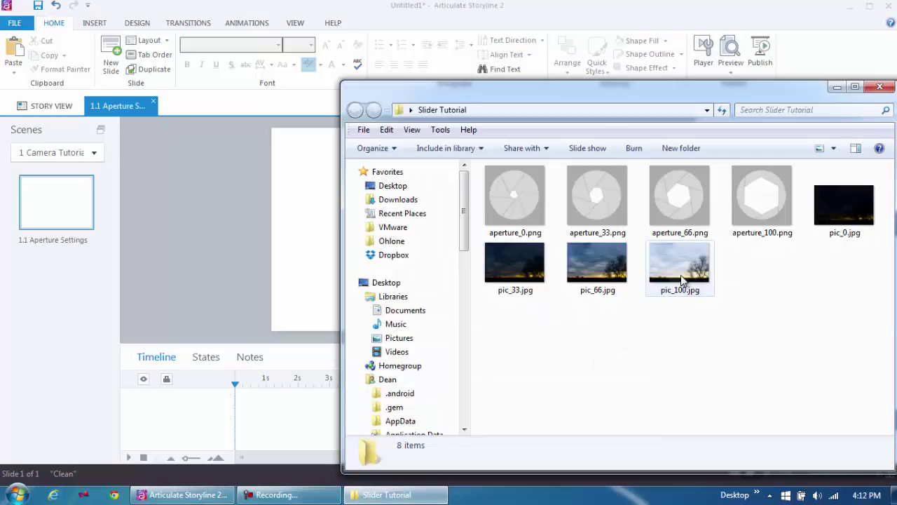
drag(675, 267, 289, 251)
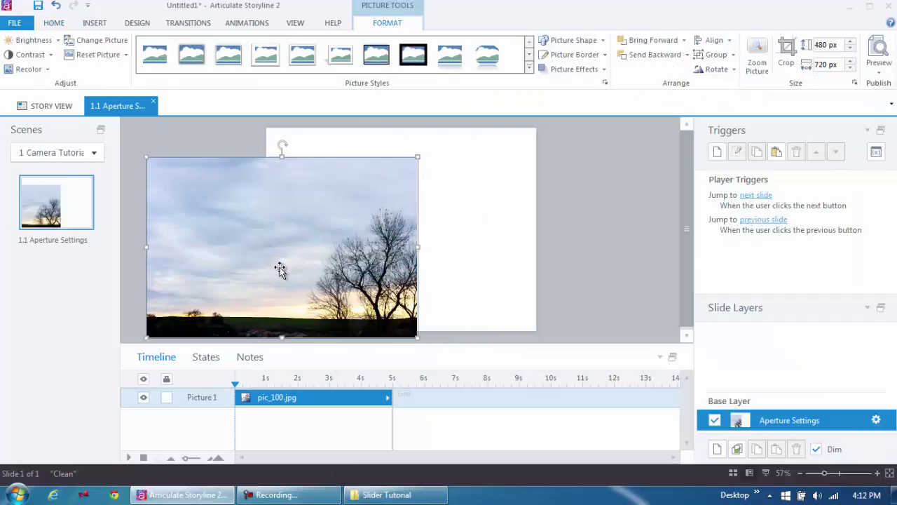
- Align the pic_100.jpg picture to the horizontal center and the top of the slide
click(717, 42)
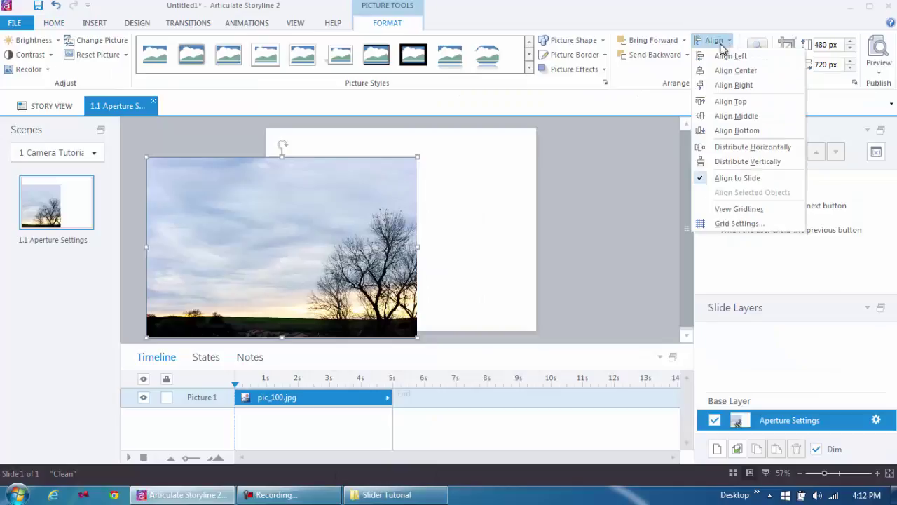
click(736, 70)
click(723, 42)
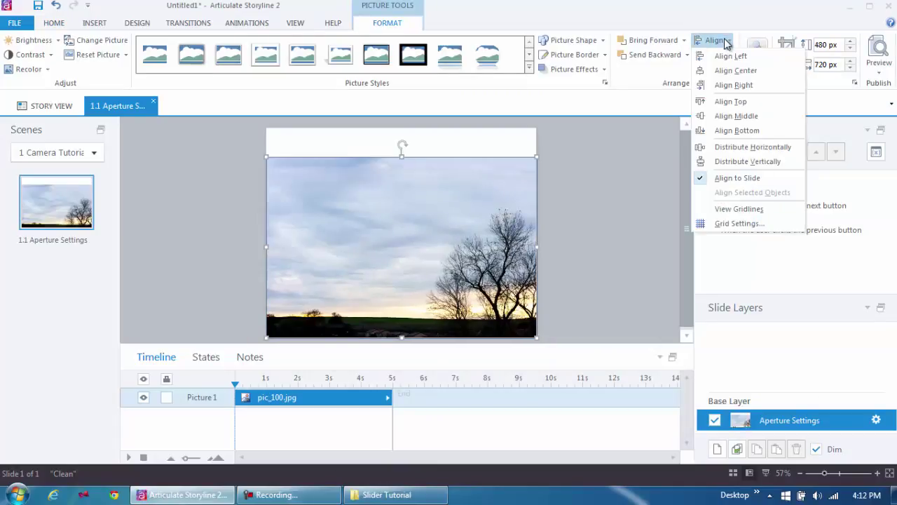
click(733, 101)
click(616, 184)
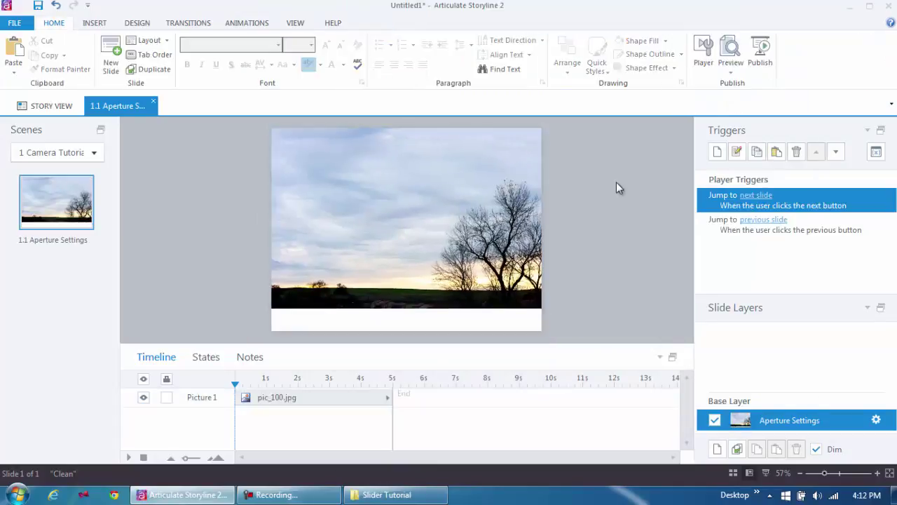
- Edit the states of the sky photo and duplicate its Normal state as Photo75
click(538, 208)
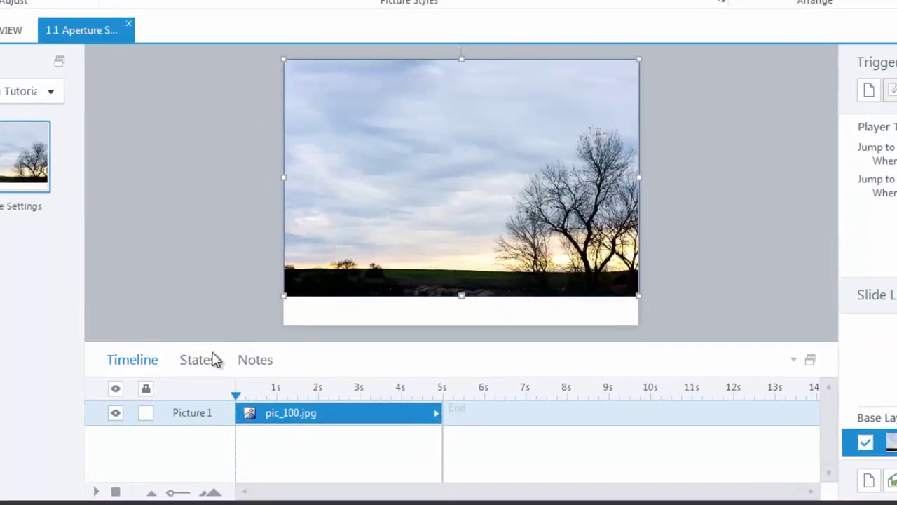
click(213, 360)
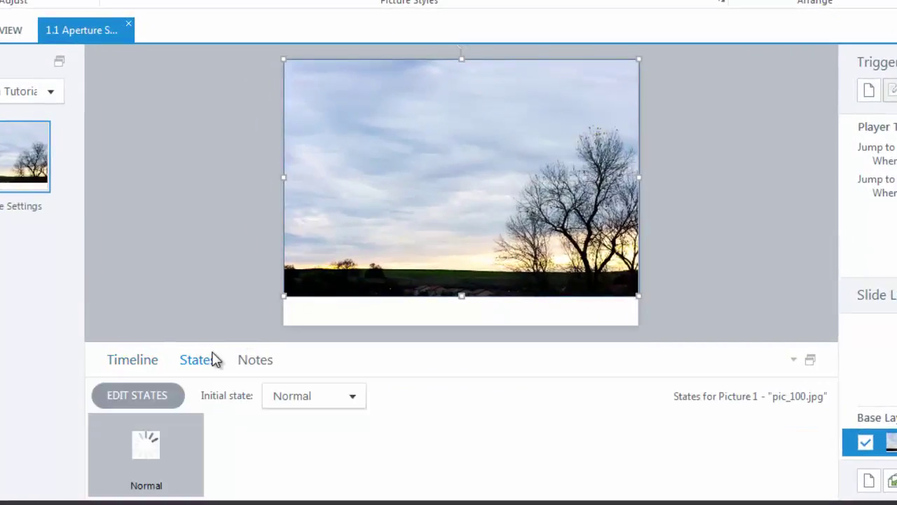
click(167, 395)
click(273, 396)
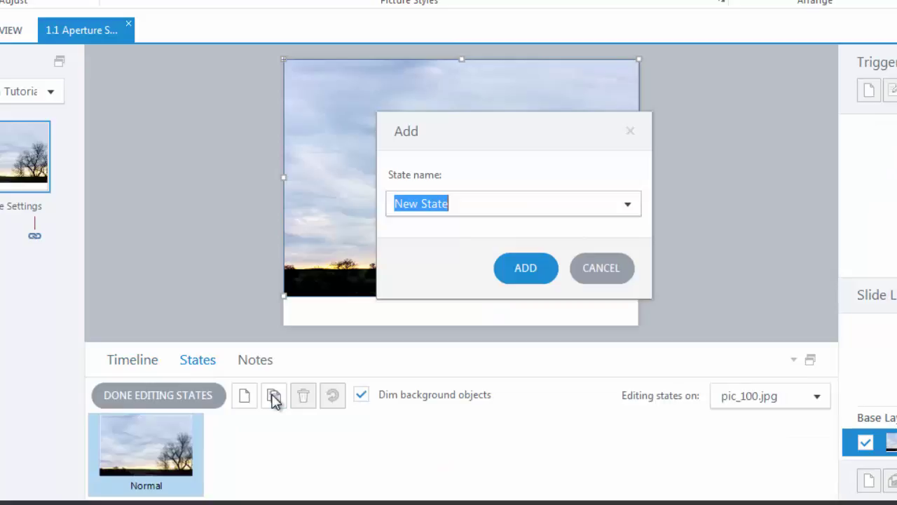
text(Photo75)
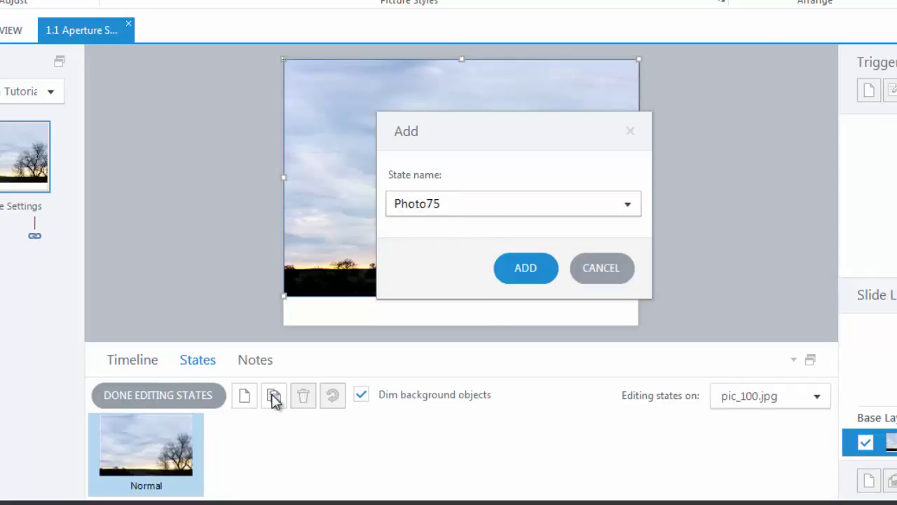
click(534, 272)
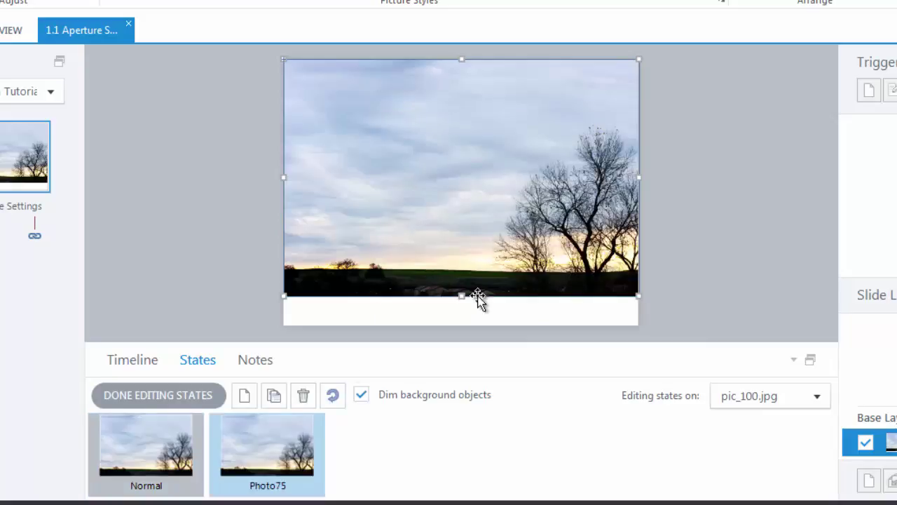
- Duplicate two more states of the photo, named Photo50 and Photo25
click(275, 396)
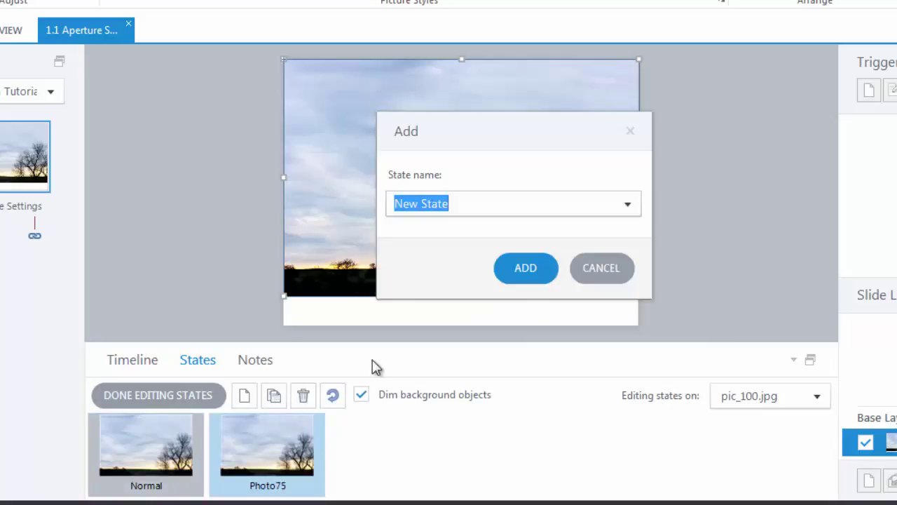
text(PH)
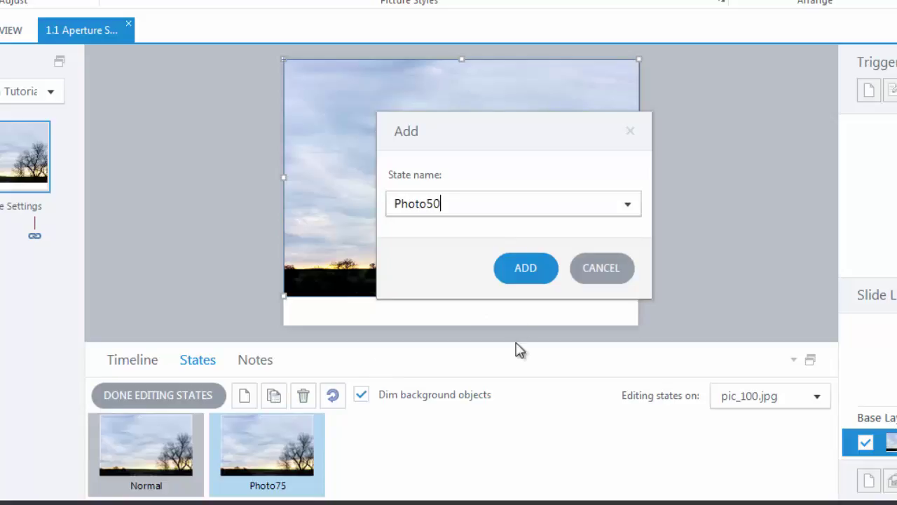
click(517, 278)
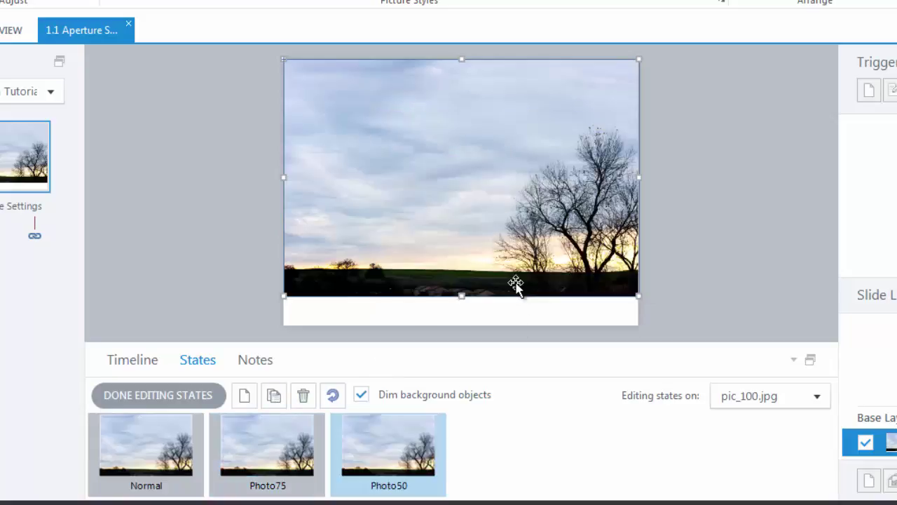
click(275, 396)
text(Photo25)
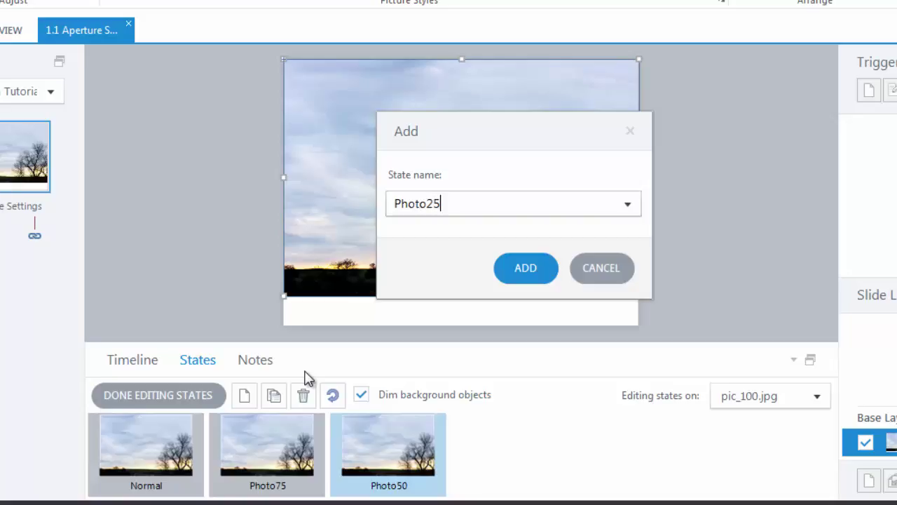
key(Return)
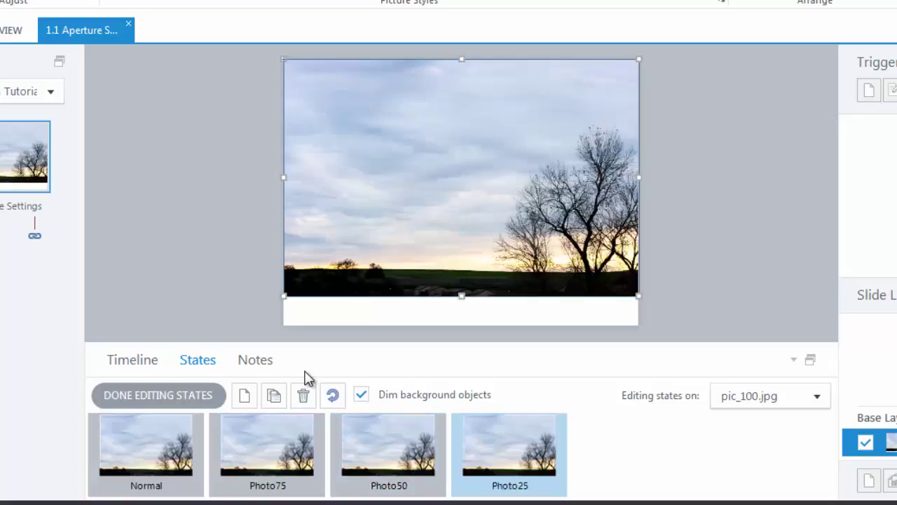
- Change the picture in the Photo25 state to pic_0.jpg
right_click(524, 231)
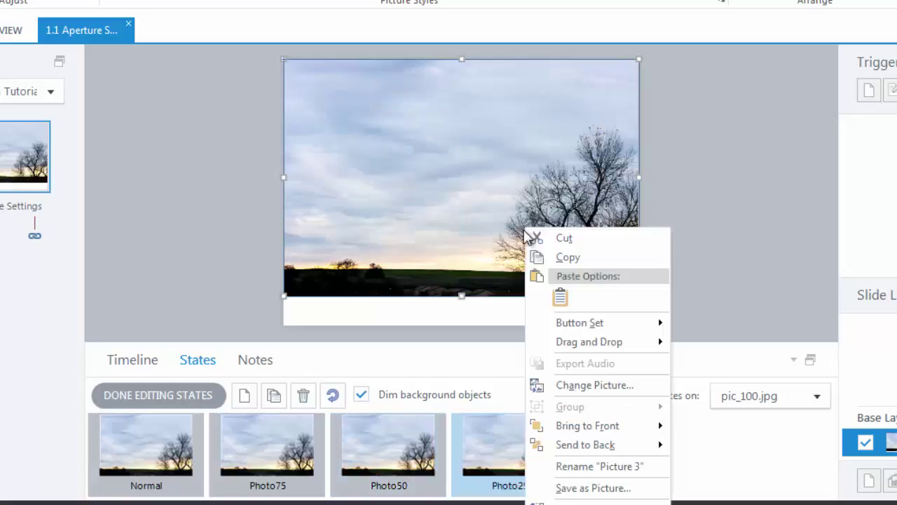
click(593, 387)
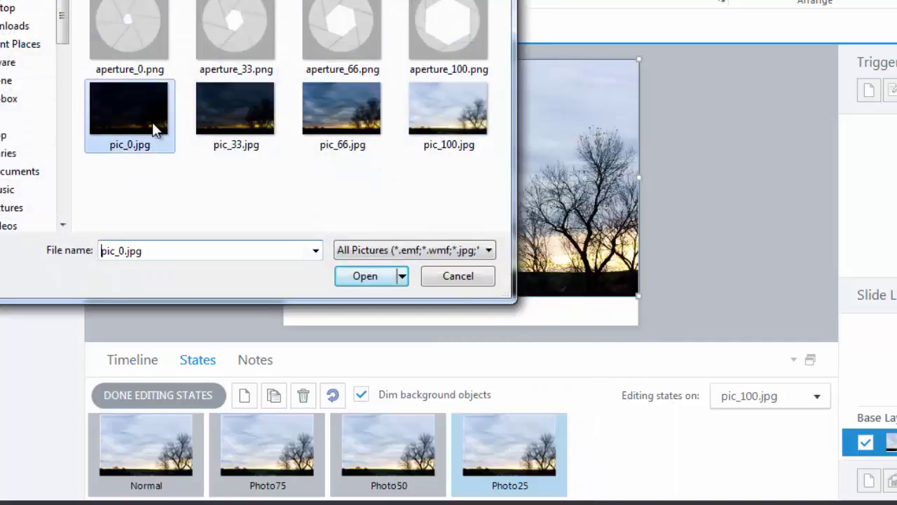
double_click(152, 122)
- Change the picture in the Photo50 state to pic_33.jpg
click(410, 459)
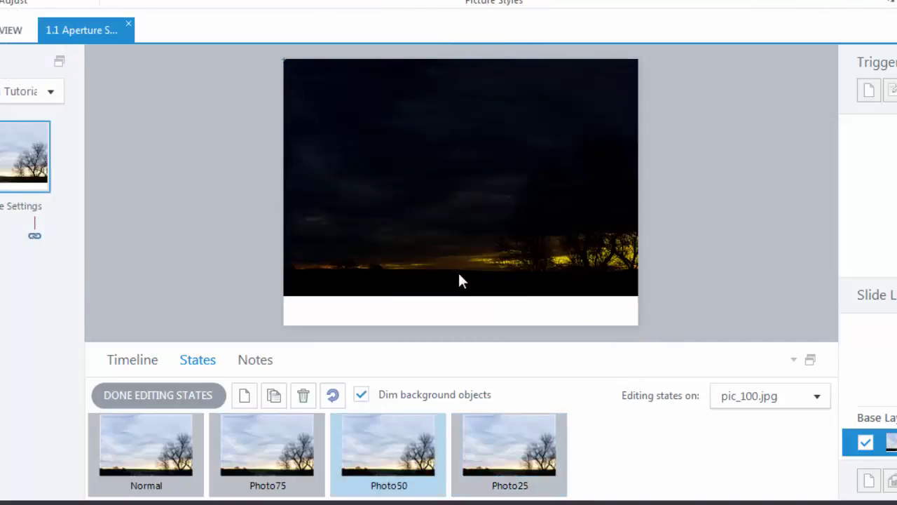
right_click(454, 237)
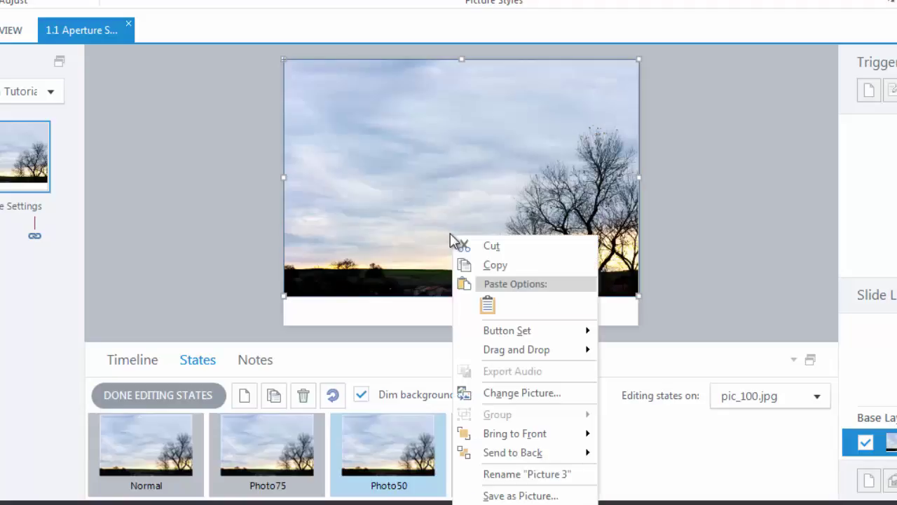
click(522, 393)
double_click(227, 129)
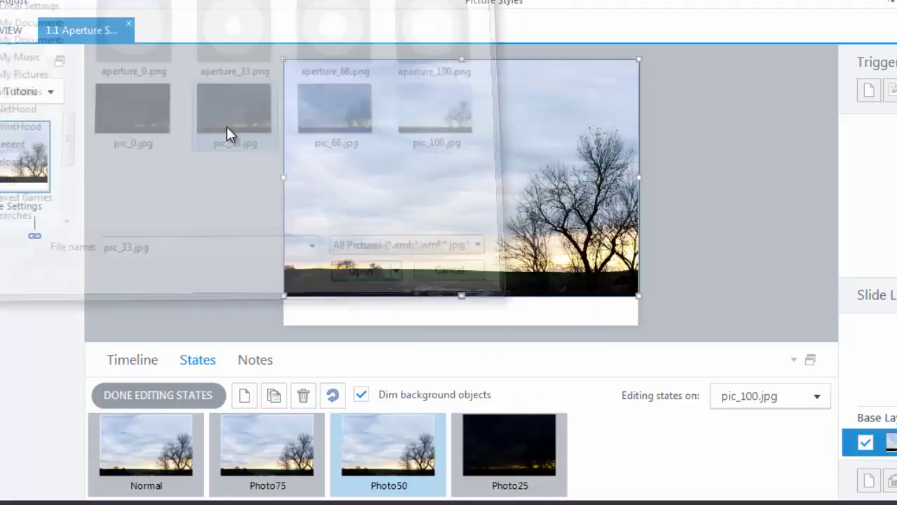
- Change the picture in the Photo75 state to pic_66.jpg and finish editing the photo's states
click(239, 441)
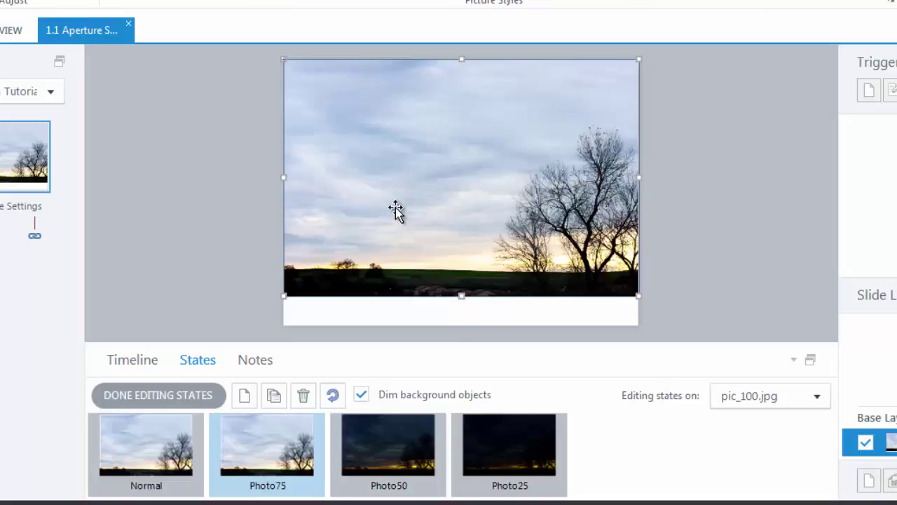
right_click(399, 207)
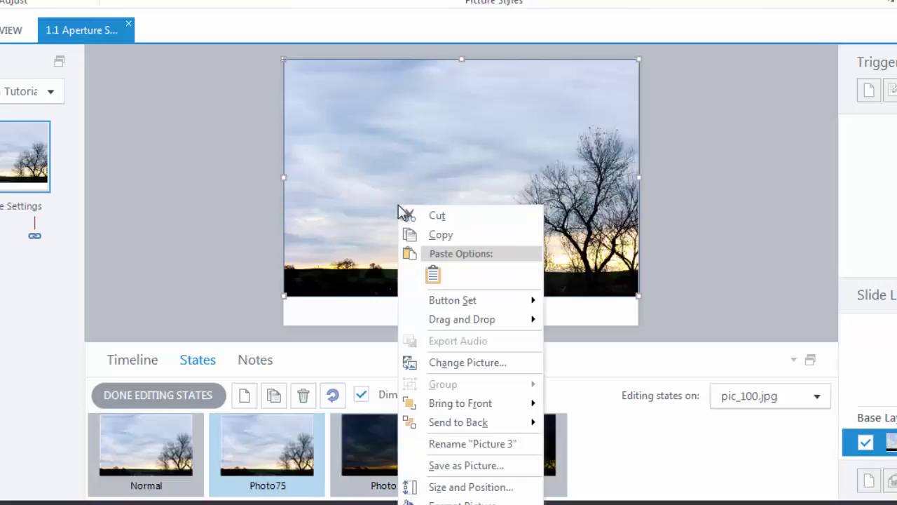
click(472, 362)
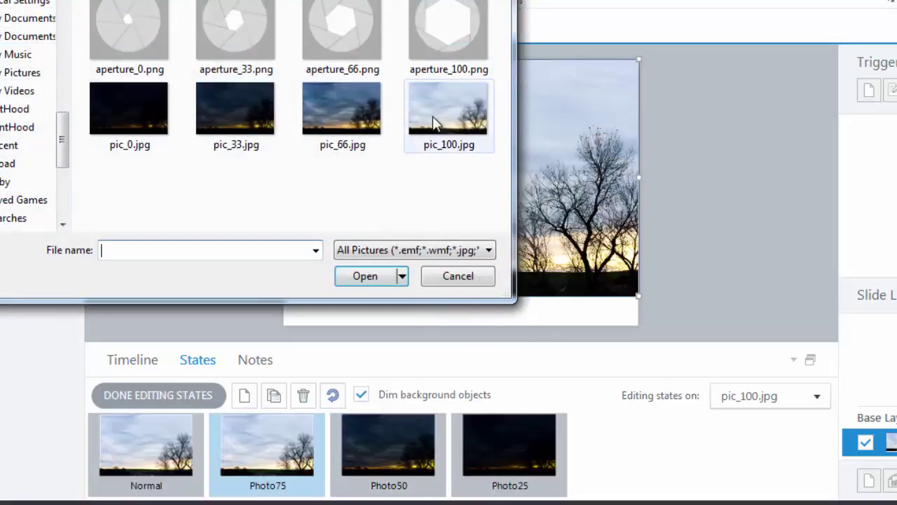
double_click(372, 114)
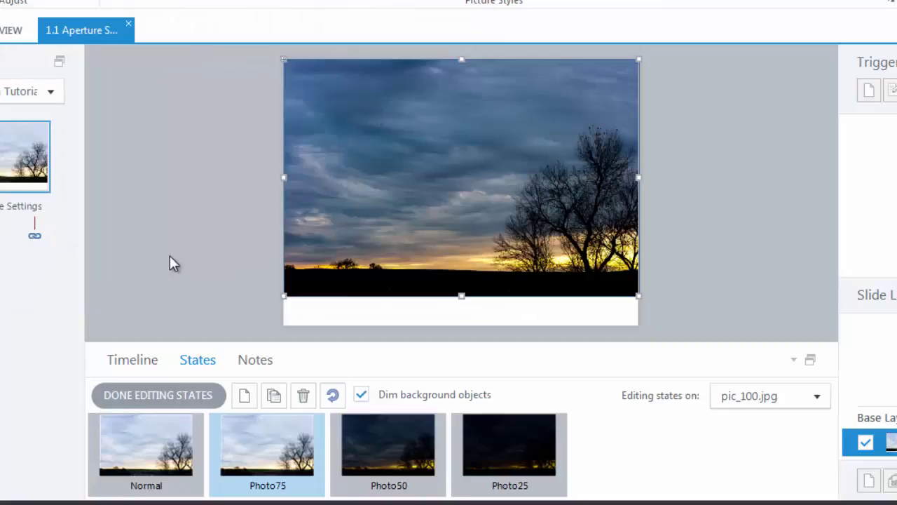
click(180, 395)
click(219, 239)
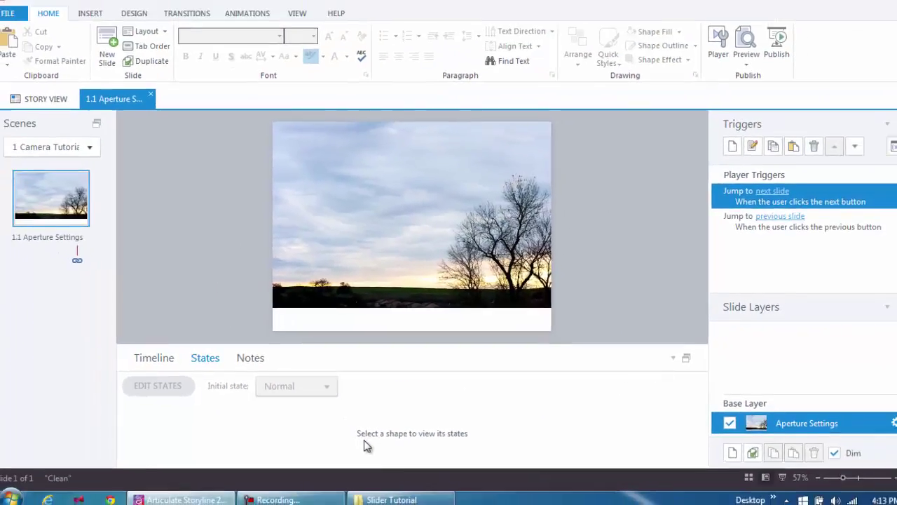
- Add aperture_100.png from the Slider Tutorial folder to the slide, placing it over the left part of the photo
click(410, 495)
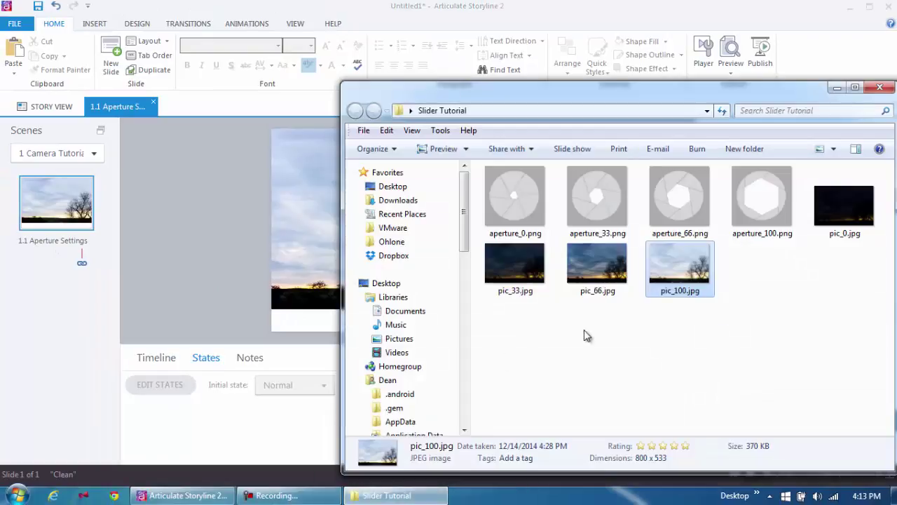
drag(755, 198, 291, 239)
click(256, 278)
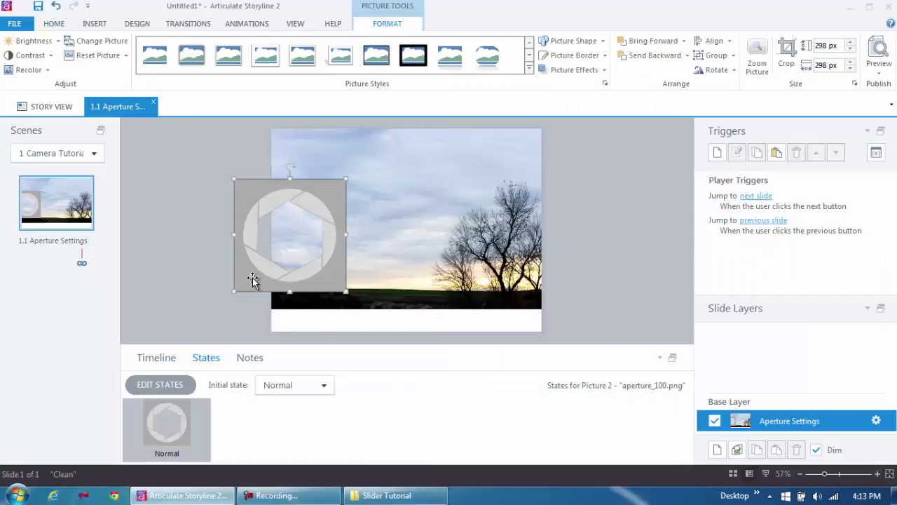
drag(265, 279, 309, 278)
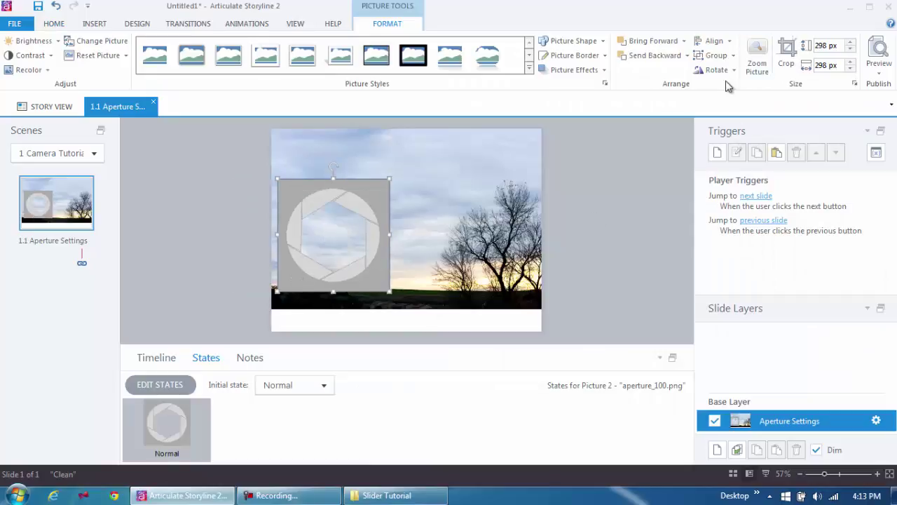
- Align the aperture picture to the left and top edges of the slide
click(715, 41)
click(730, 58)
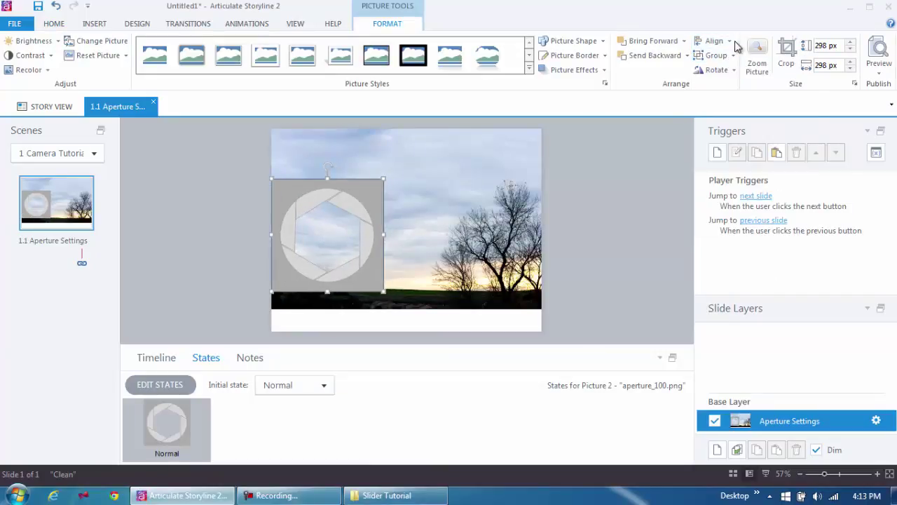
click(728, 41)
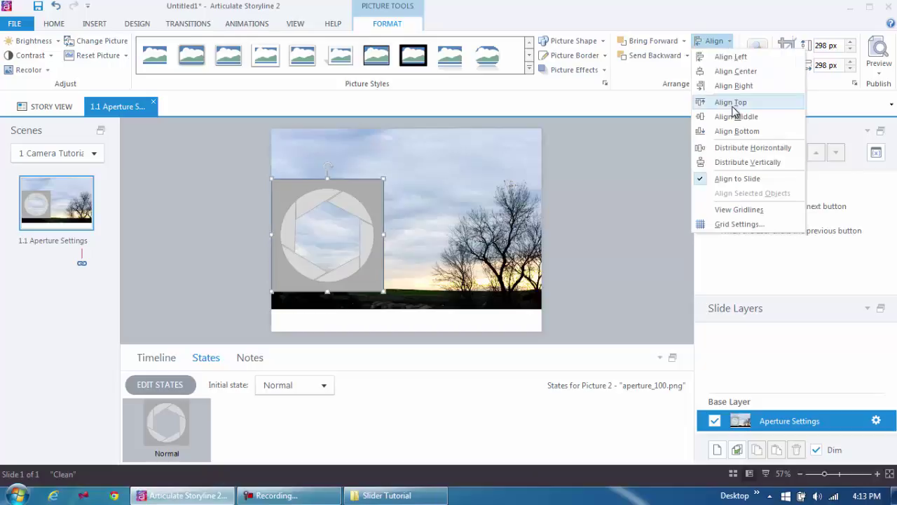
click(734, 103)
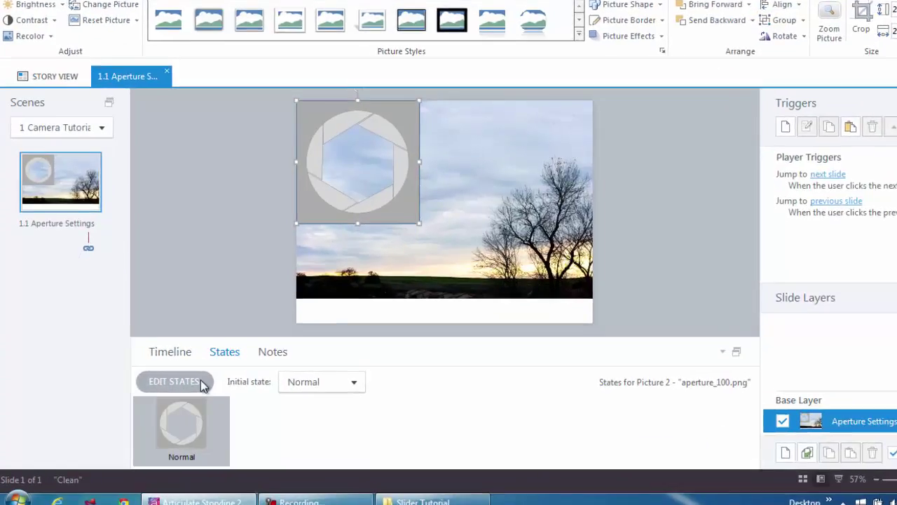
- Start editing the aperture picture's states and add a state named Aperture75
click(189, 385)
click(324, 377)
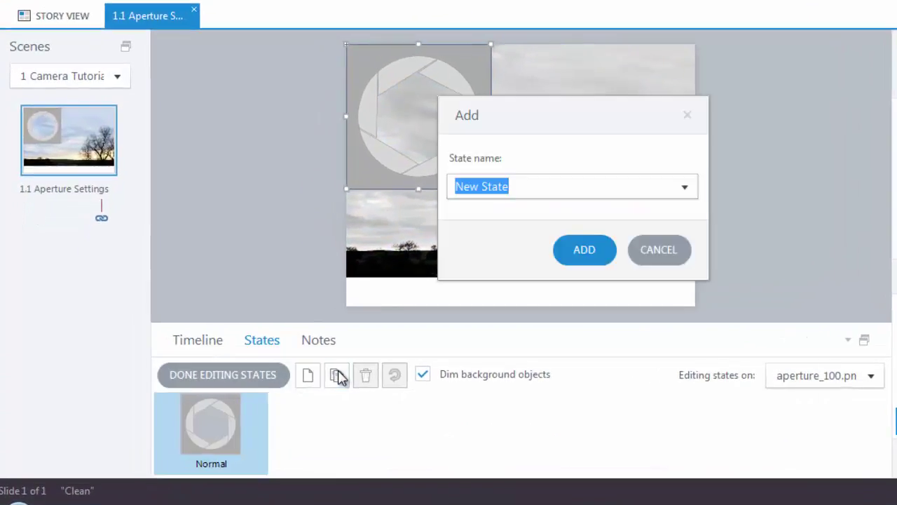
text(Aperture75)
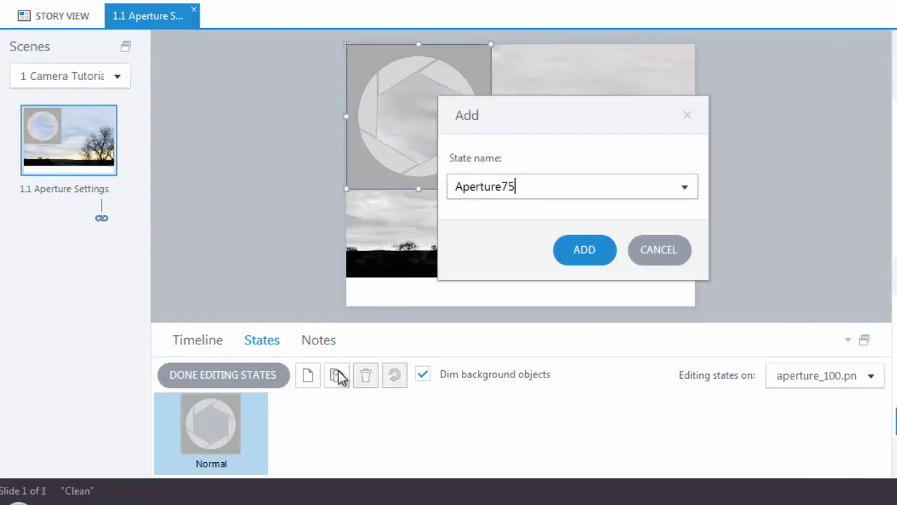
click(584, 249)
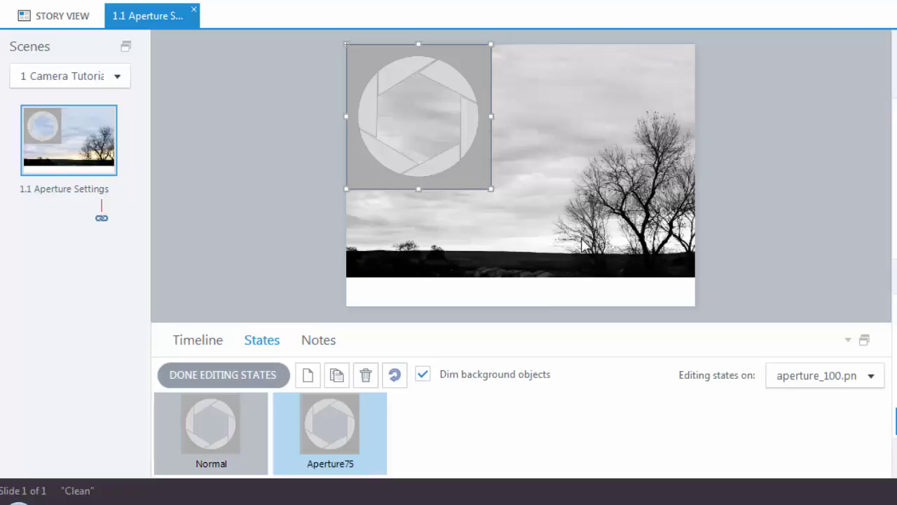
- Add two more states to the aperture picture, named Aperture50 and Aperture25
click(338, 375)
text(Ap)
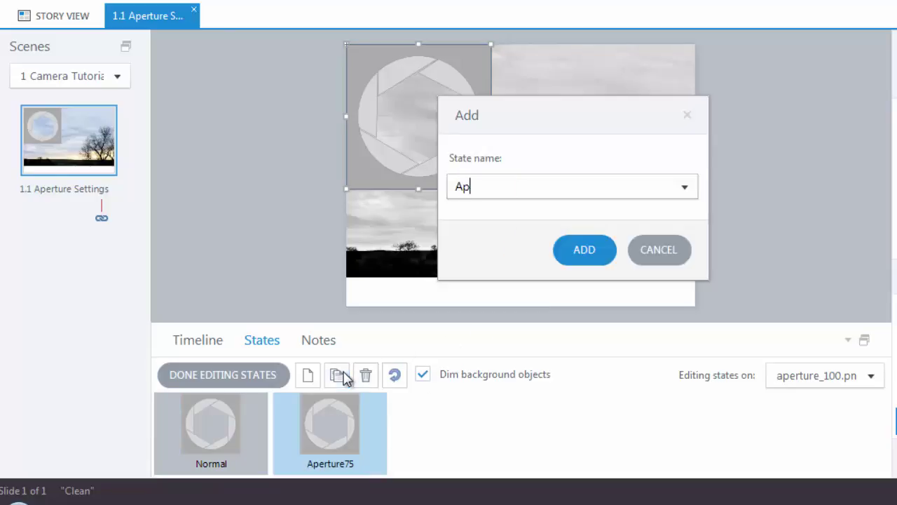
text(erture50)
key(Return)
click(338, 375)
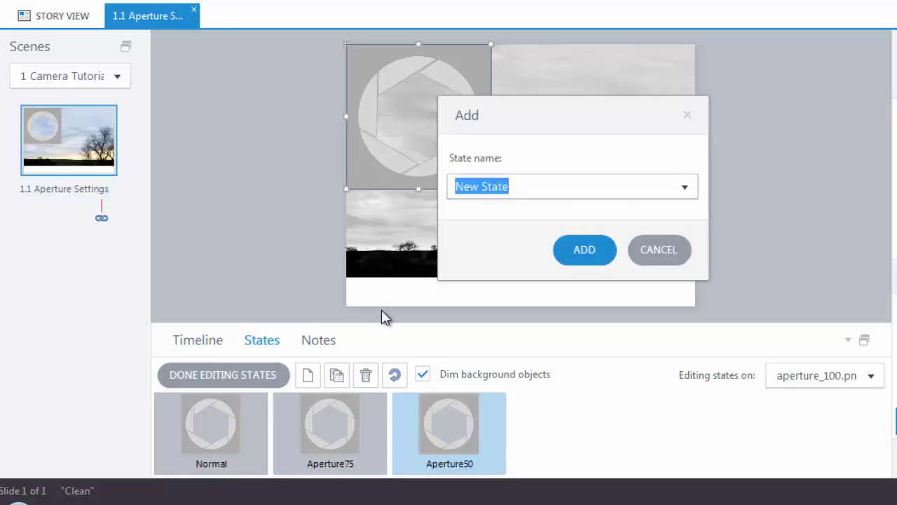
text(Aperture)
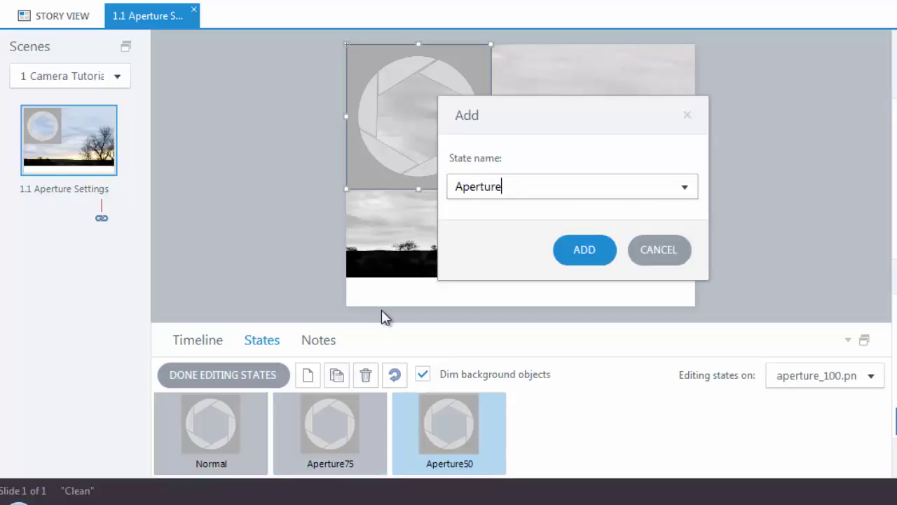
text(25)
key(Return)
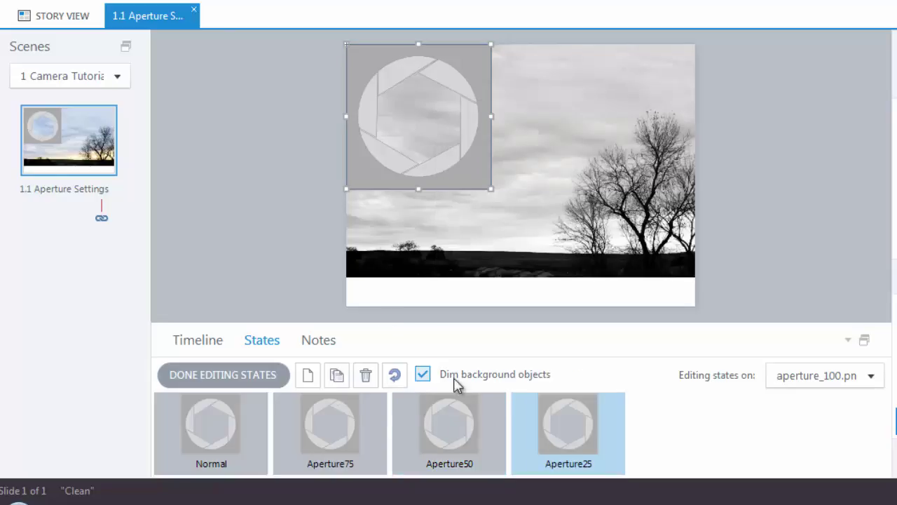
- Change the picture in the Aperture25 state to aperture_0.png
right_click(443, 163)
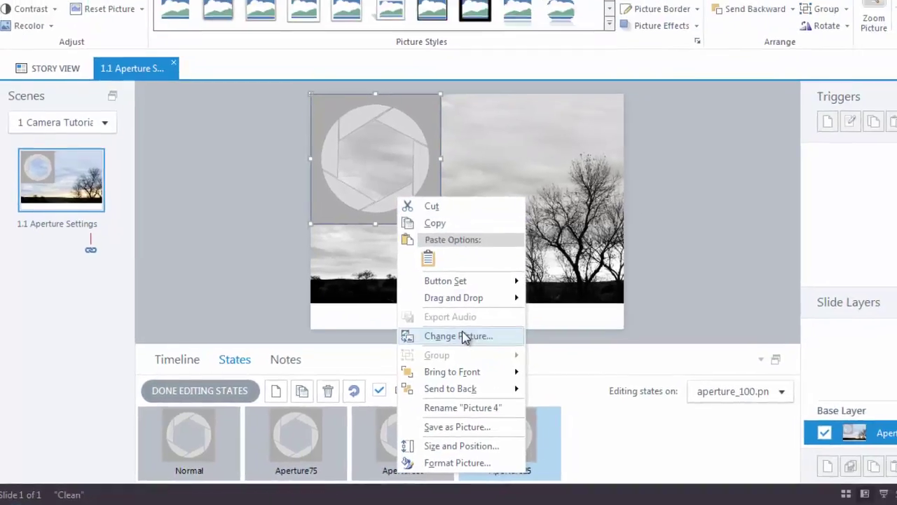
click(463, 337)
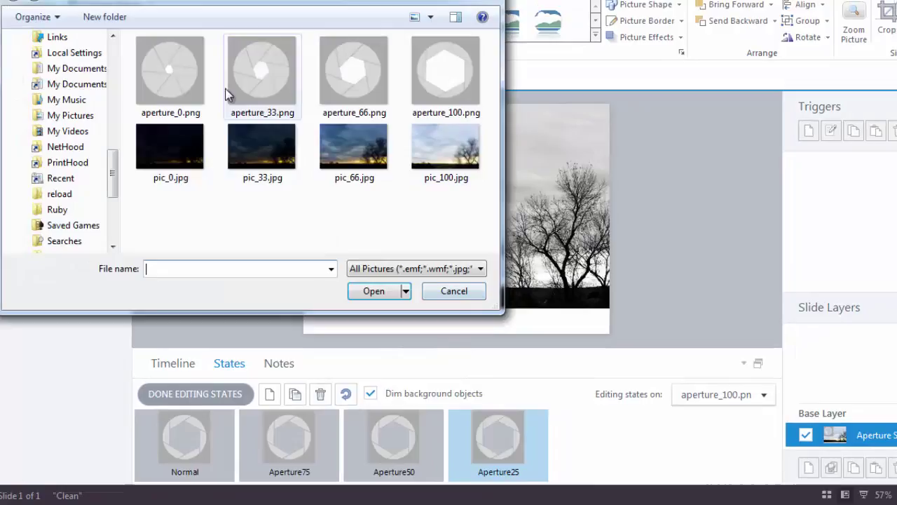
click(181, 72)
double_click(178, 83)
- Change the picture in the Aperture50 state to aperture_33.png
click(410, 441)
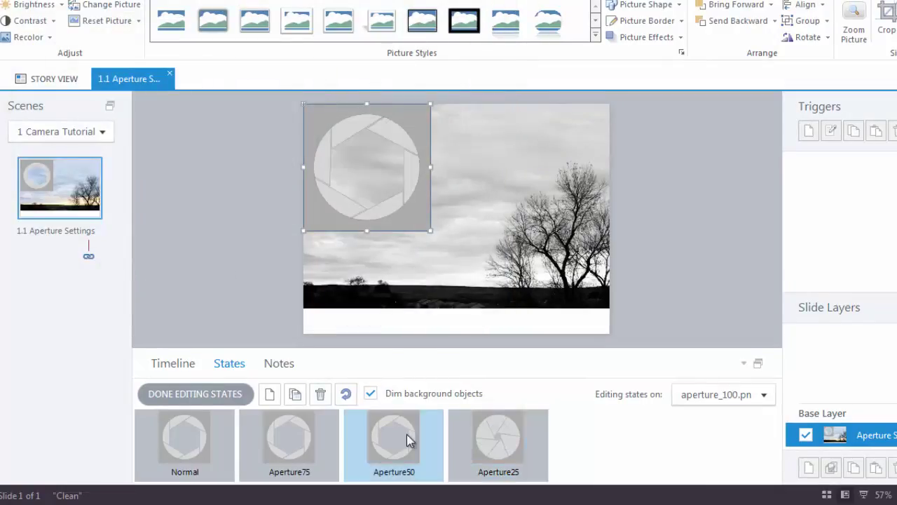
right_click(414, 200)
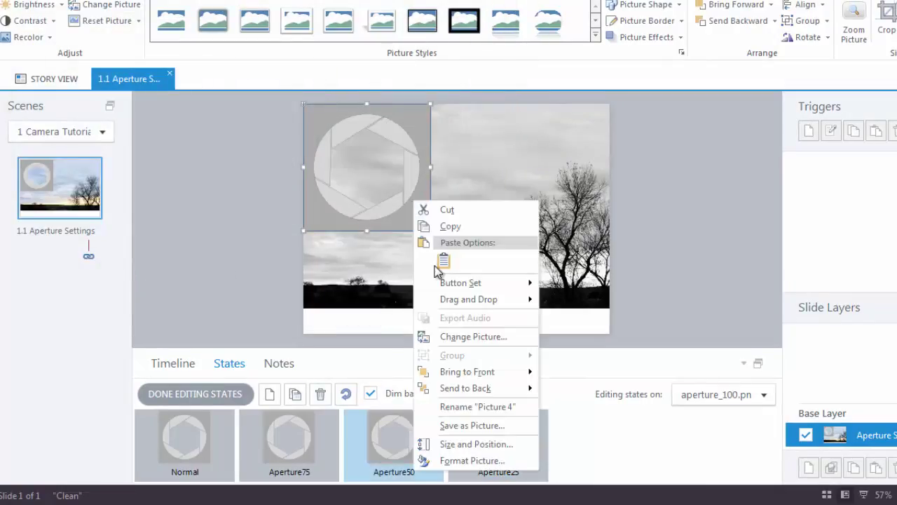
click(467, 338)
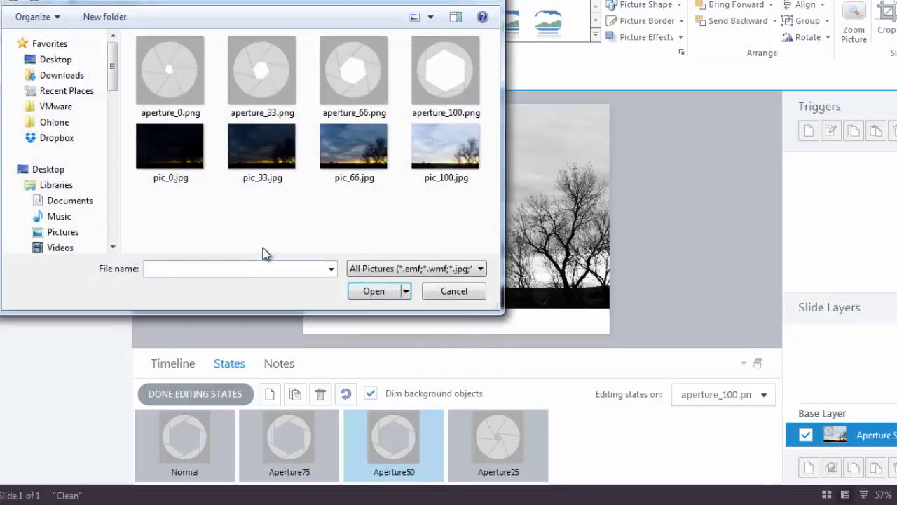
double_click(279, 89)
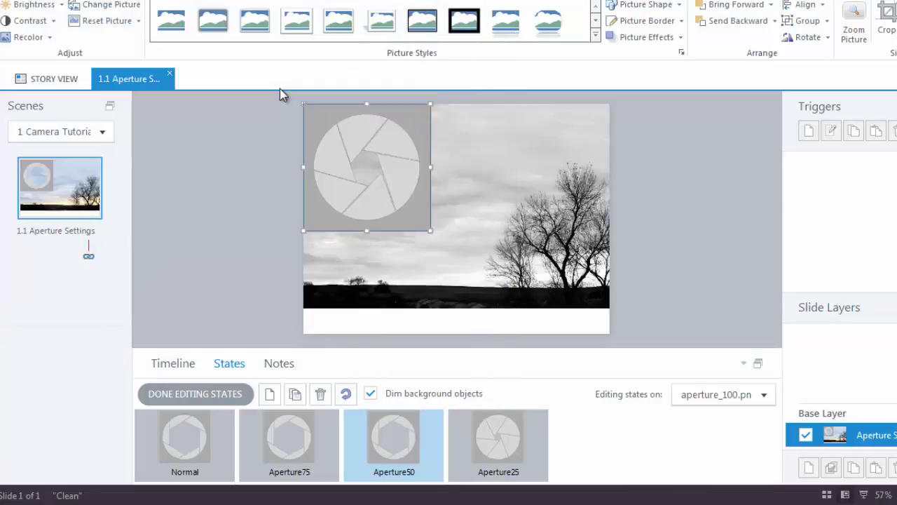
- Replace the Aperture50 state's picture with aperture_66.png
right_click(394, 221)
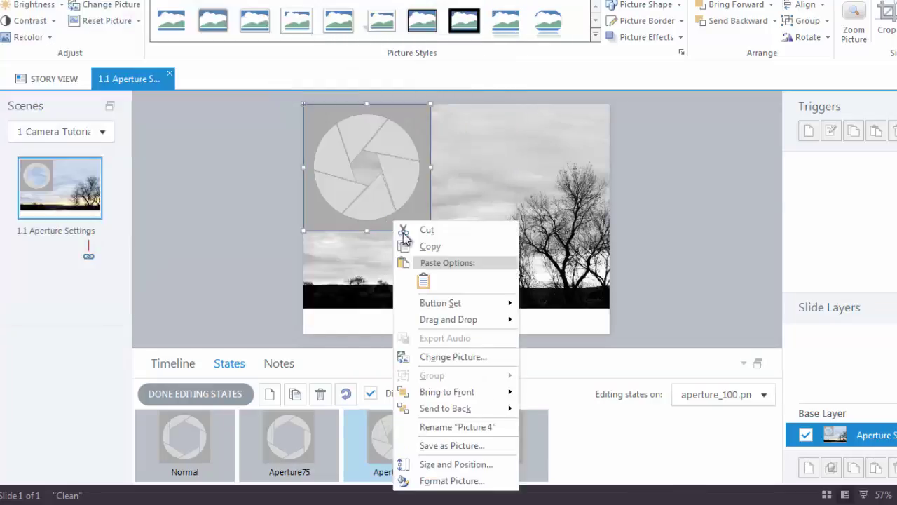
click(455, 356)
double_click(325, 90)
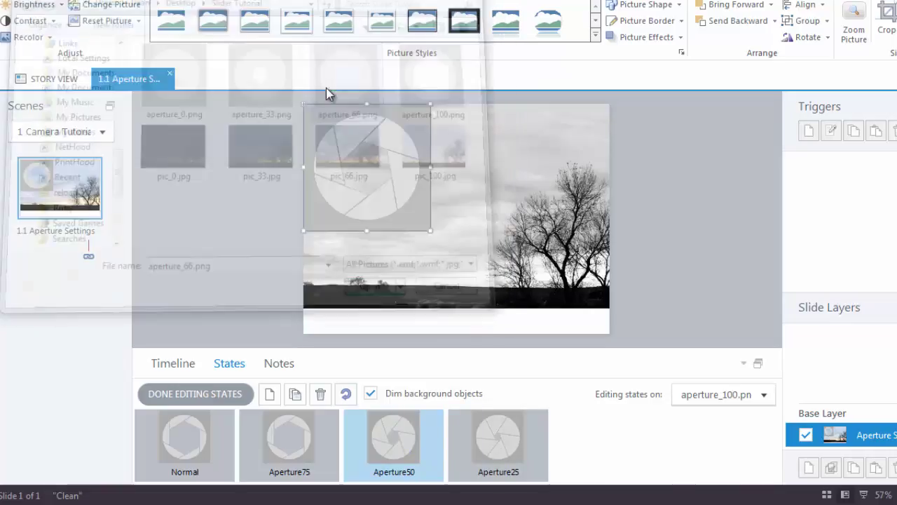
- Change the picture in the Aperture75 state to aperture_33.png
click(284, 438)
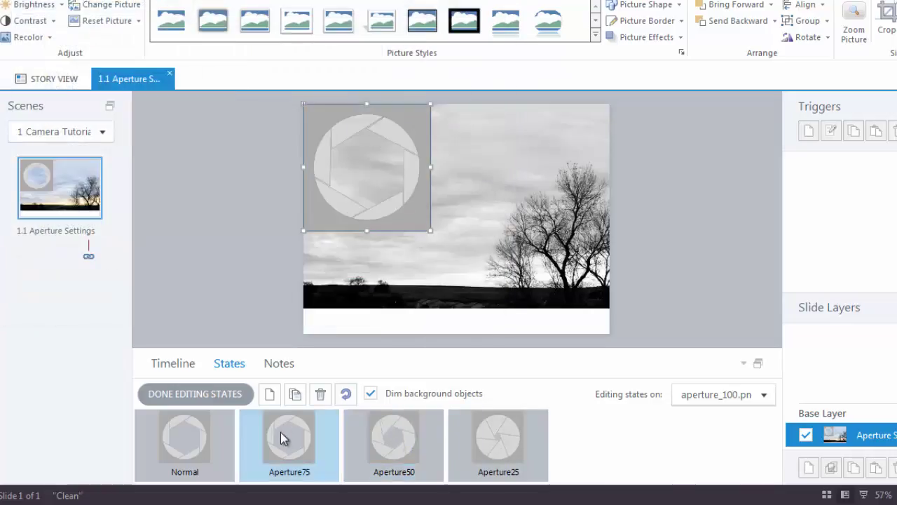
right_click(419, 214)
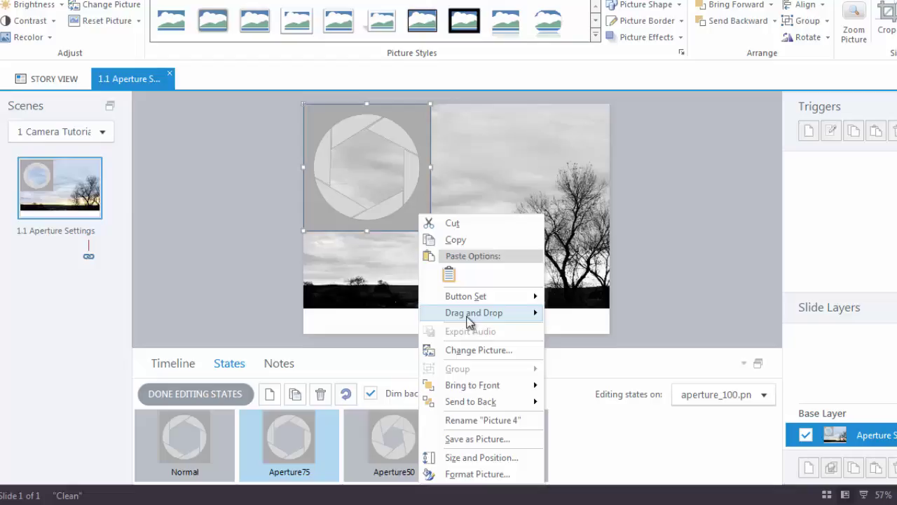
click(479, 350)
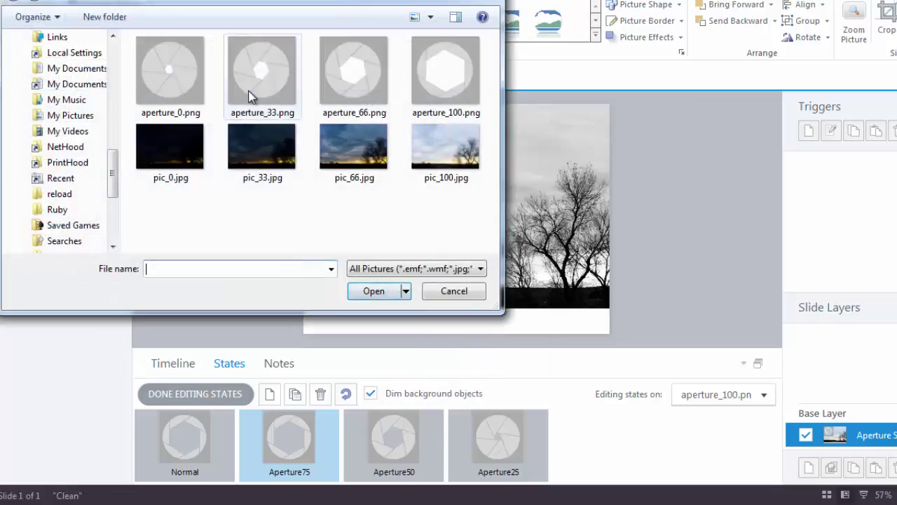
double_click(248, 91)
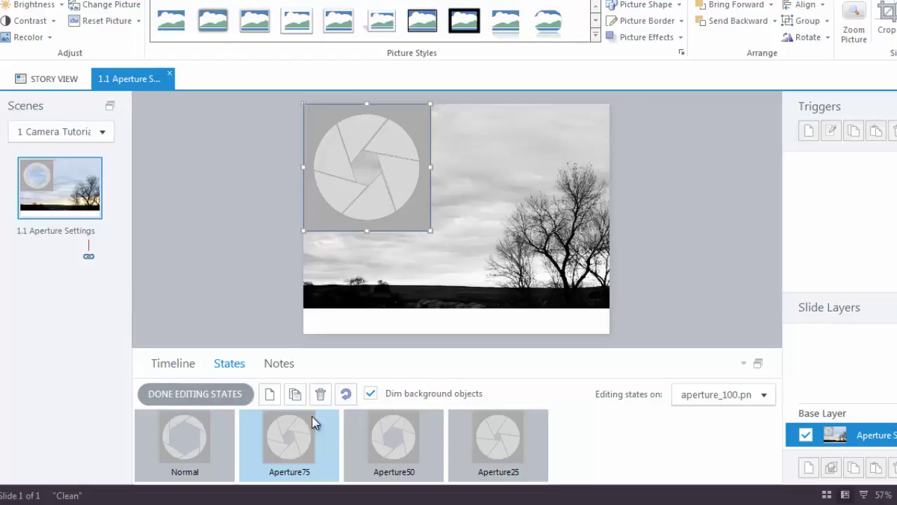
- Replace the Aperture75 state's picture with aperture_66.png
right_click(365, 204)
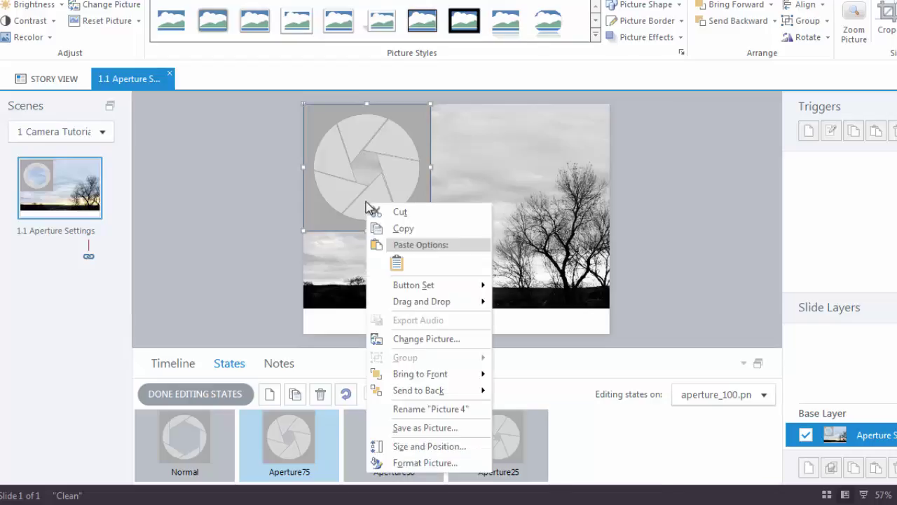
click(419, 338)
double_click(354, 98)
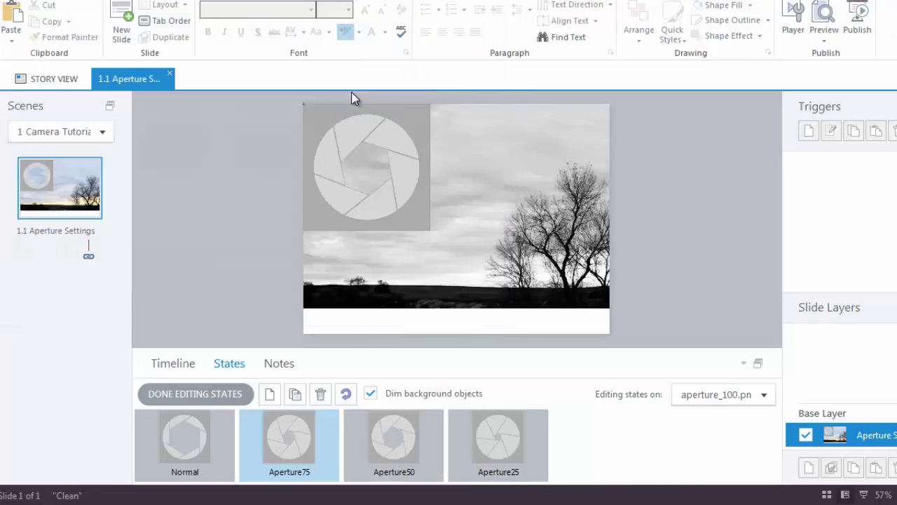
- Set the picture in the Aperture50 state back to aperture_33.png
click(380, 456)
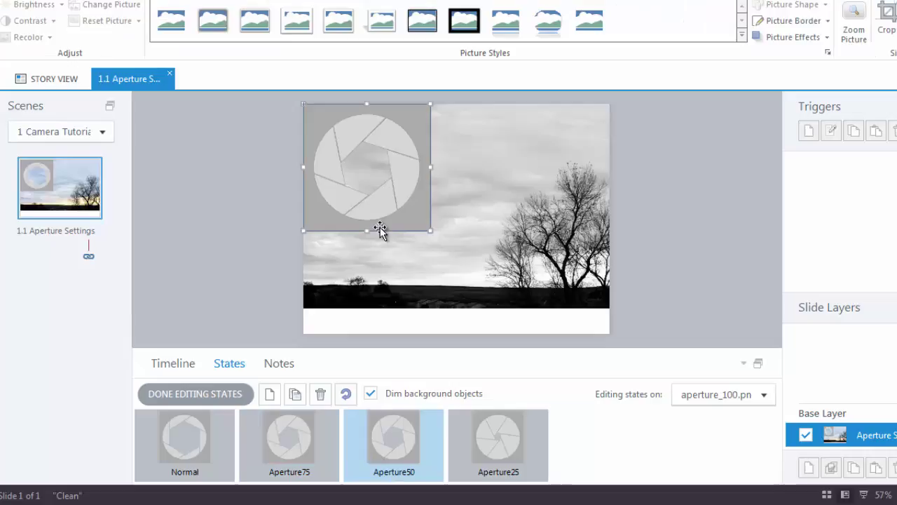
right_click(380, 223)
click(428, 347)
double_click(244, 93)
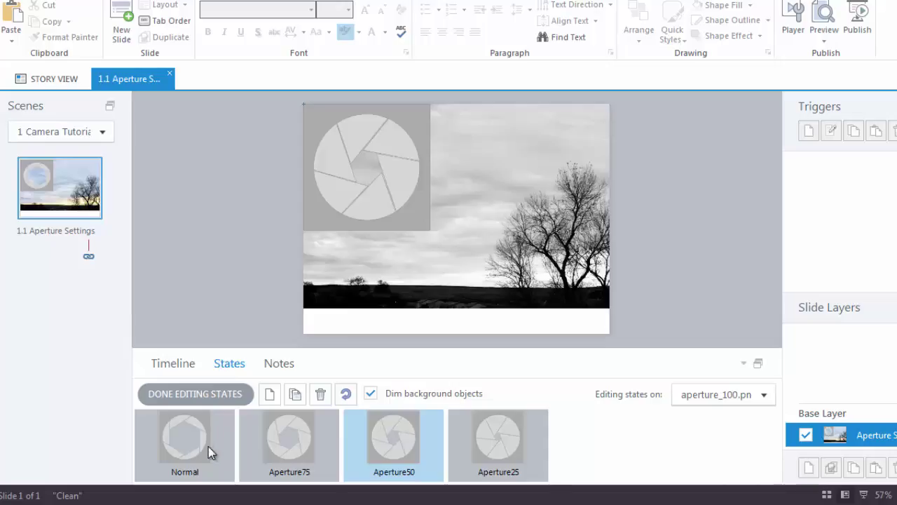
- Check the pictures in the Aperture25, Aperture50, Aperture75 and Normal states, and finish editing the aperture's states
click(495, 441)
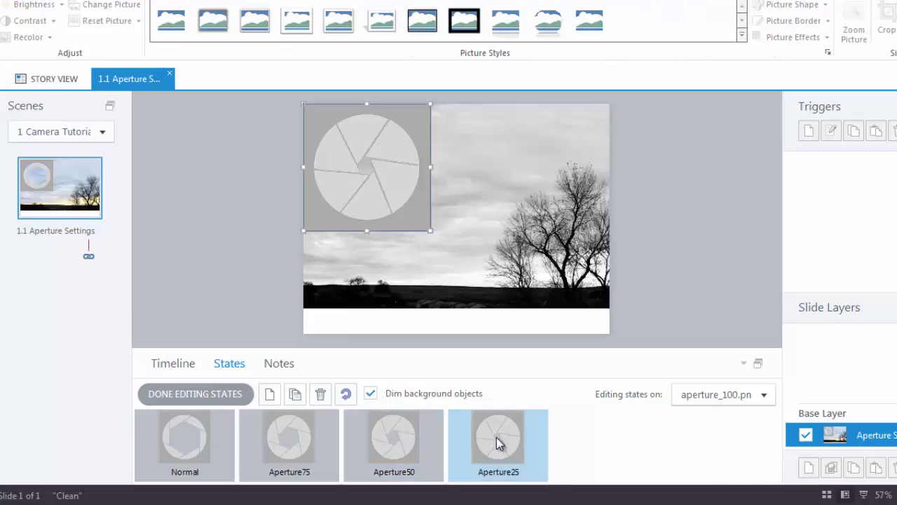
click(390, 441)
click(310, 442)
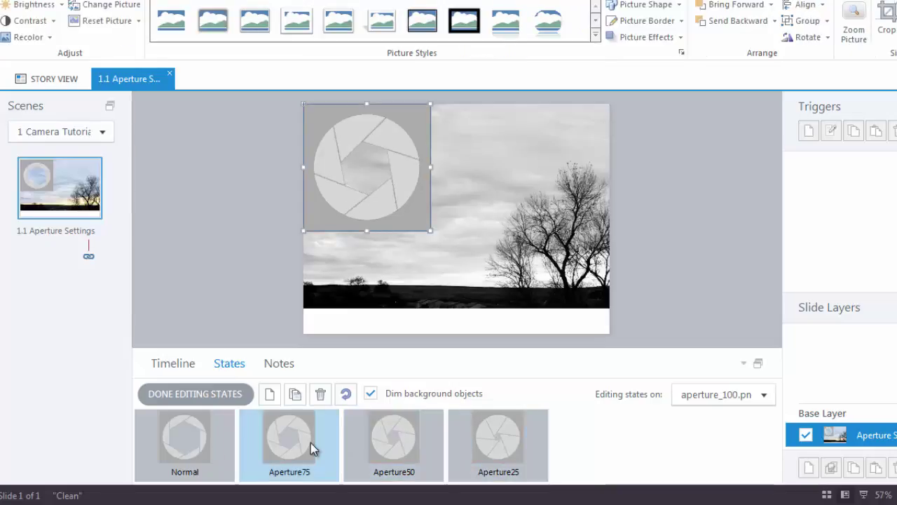
click(219, 471)
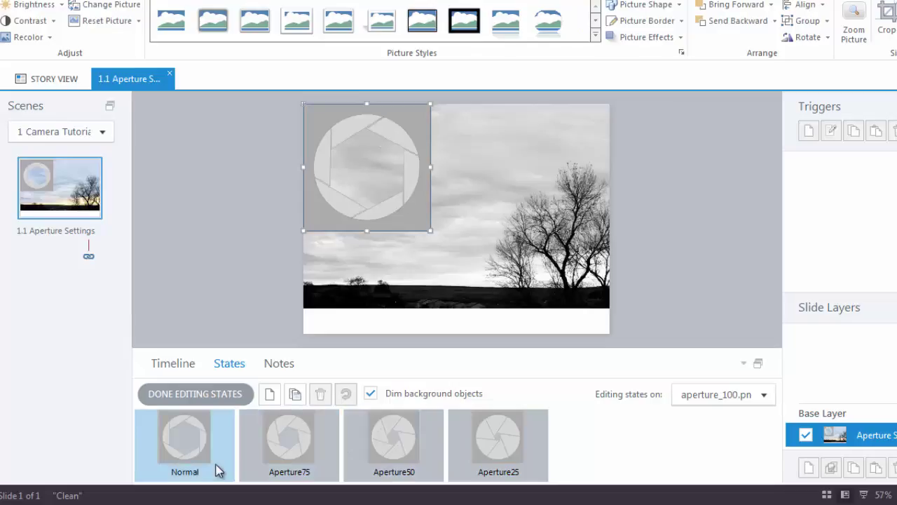
click(209, 400)
click(222, 291)
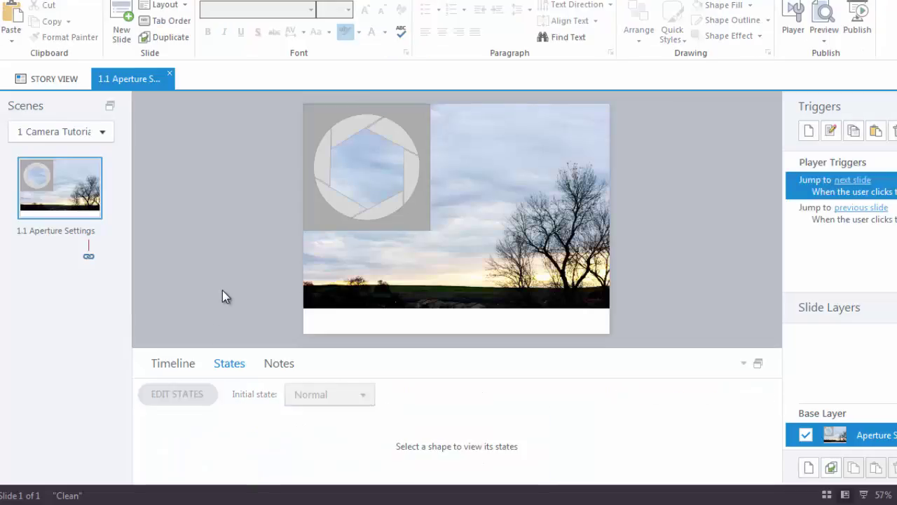
- Shrink the aperture picture proportionally to a little over a third of its size, keeping it in the slide's upper-left corner
click(424, 224)
drag(429, 232, 350, 150)
click(270, 193)
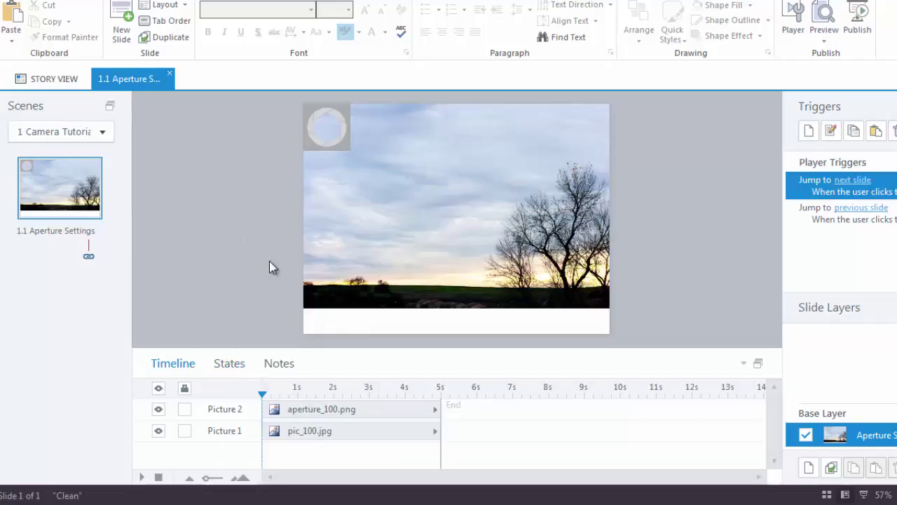
- Rename the pic_100.jpg object to Photo and the aperture_100.png object to Aperture in the timeline
double_click(227, 432)
text(Photo)
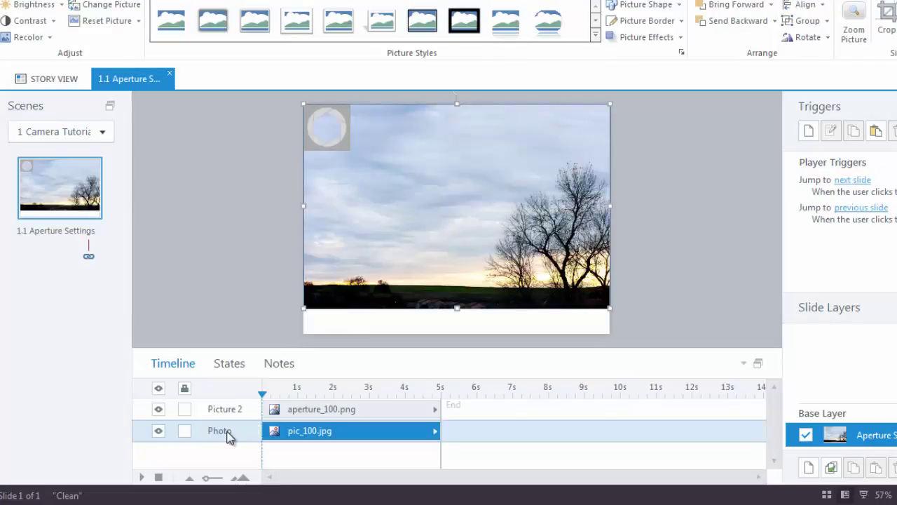
key(Return)
double_click(228, 409)
text(Aper)
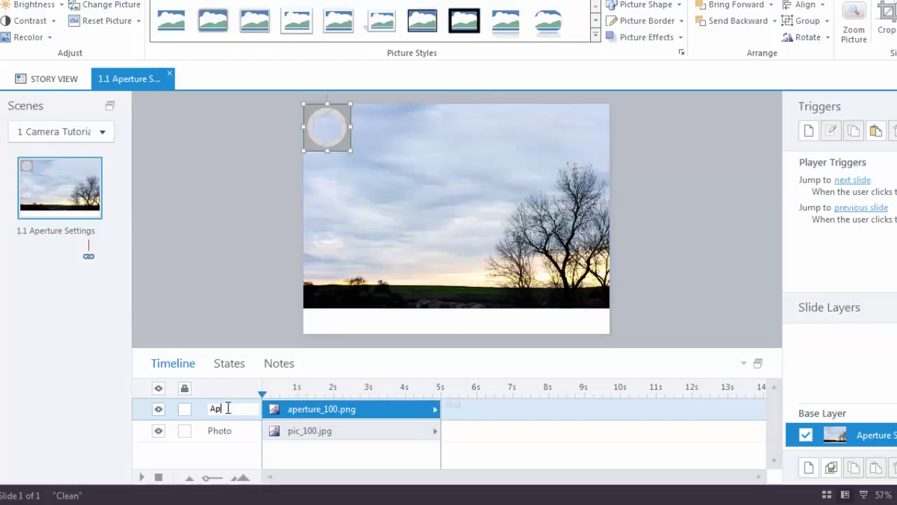
text(ture)
key(Return)
click(199, 258)
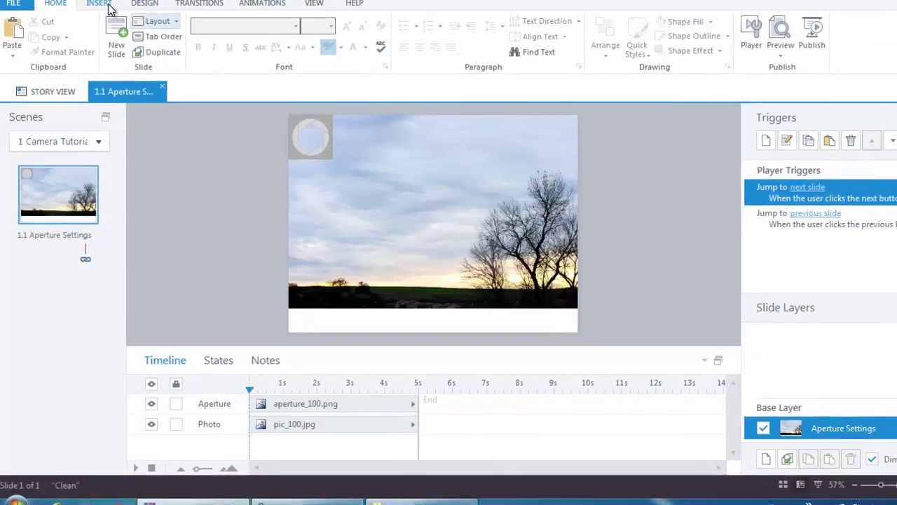
- Insert a slider about 632 px wide and 32 px high across the photo's lower edge
click(96, 5)
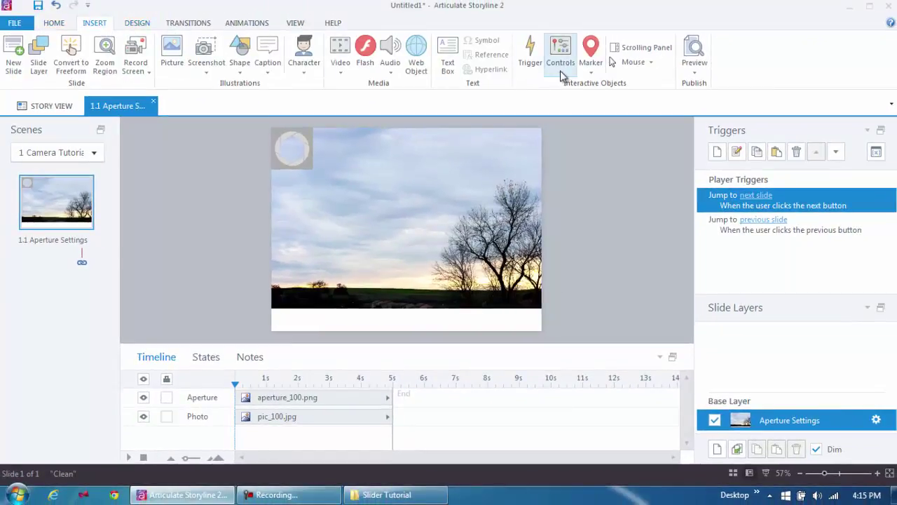
click(566, 70)
click(652, 166)
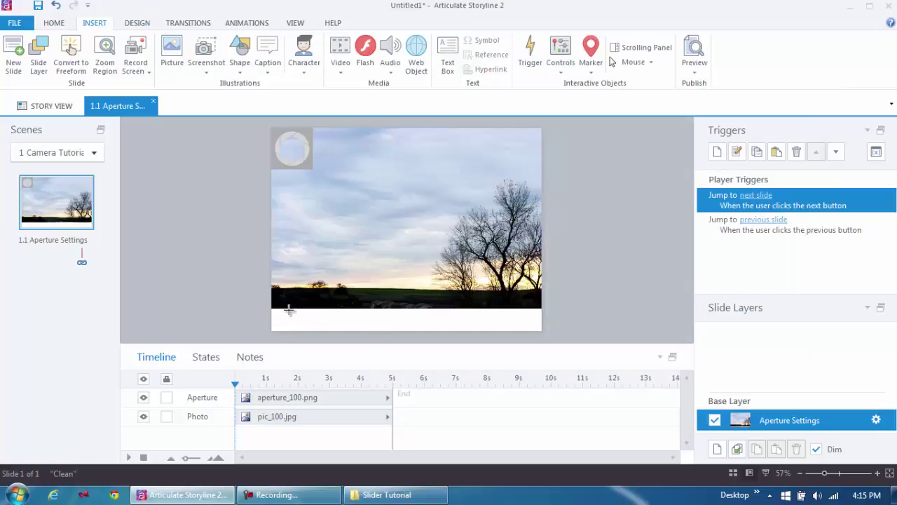
drag(289, 310, 504, 307)
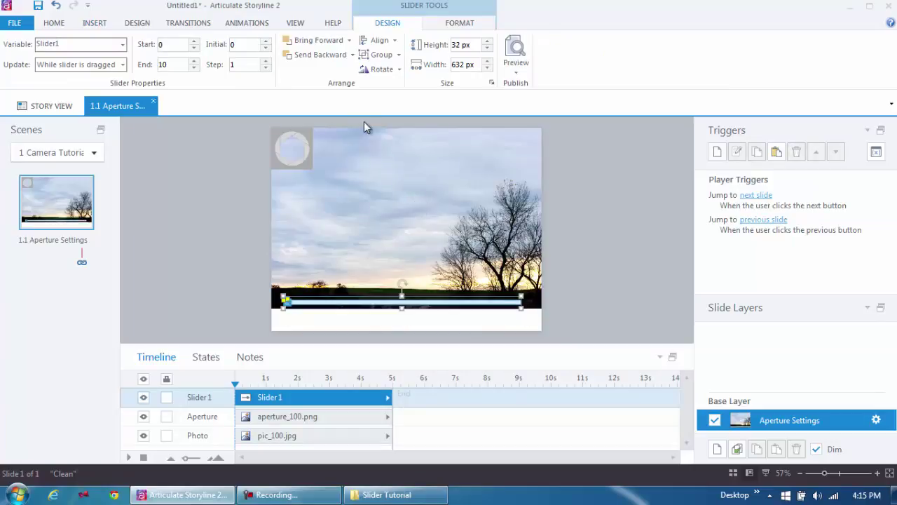
- Align the slider to the slide's middle and center, and move it straight down into the white strip below the photo
click(375, 40)
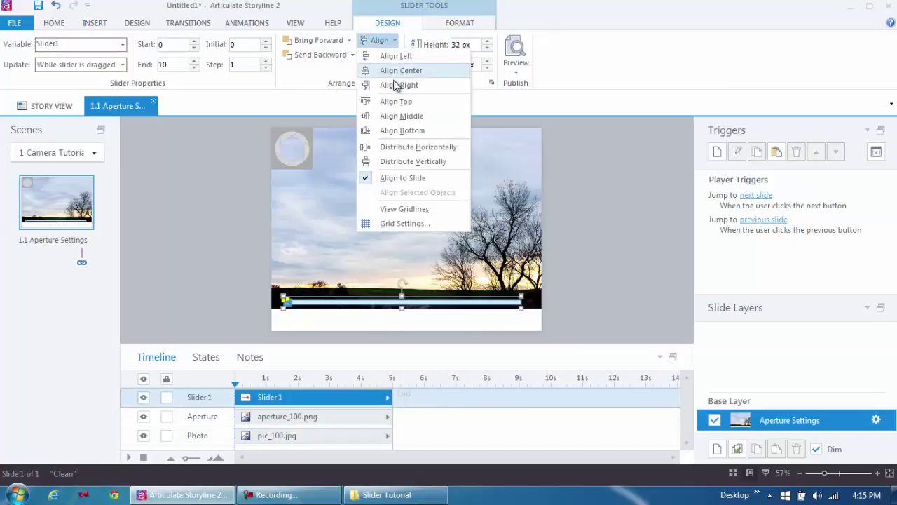
click(413, 116)
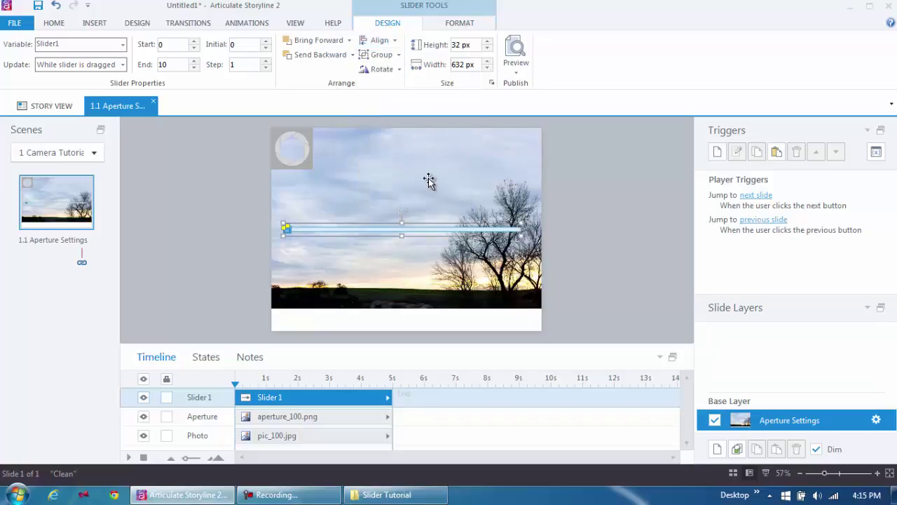
click(378, 40)
click(411, 70)
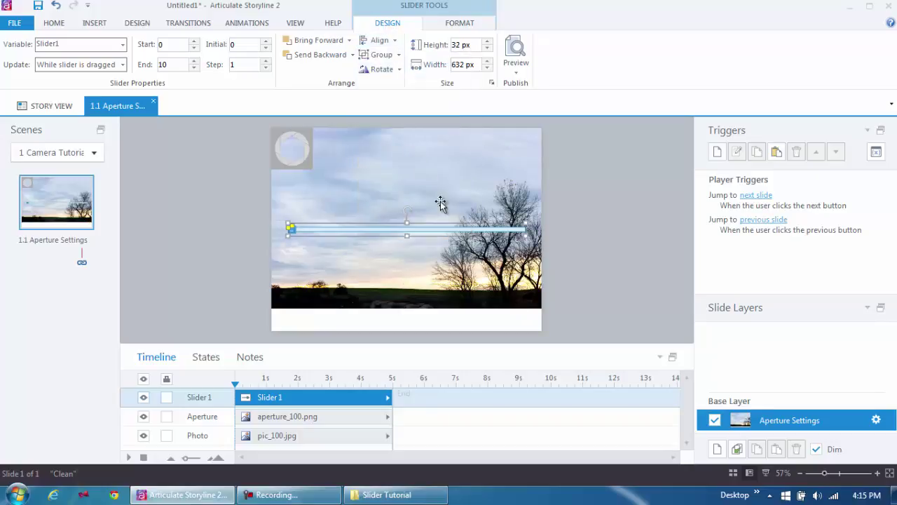
drag(449, 230, 446, 317)
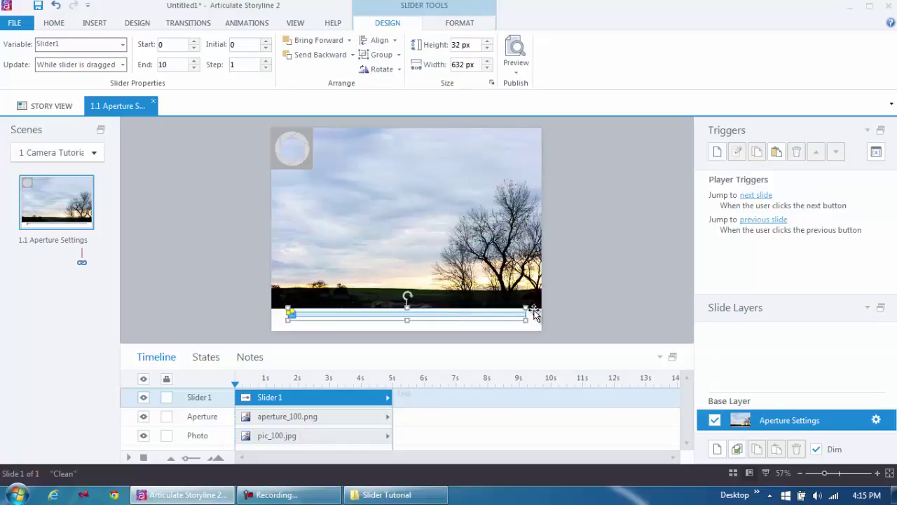
click(568, 308)
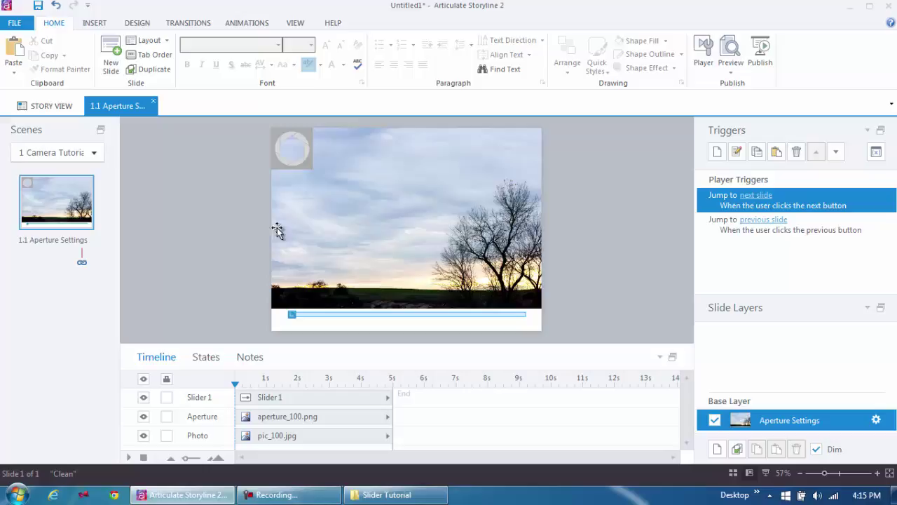
- Add a text box reading f/1 beneath the start of the slider track
click(95, 24)
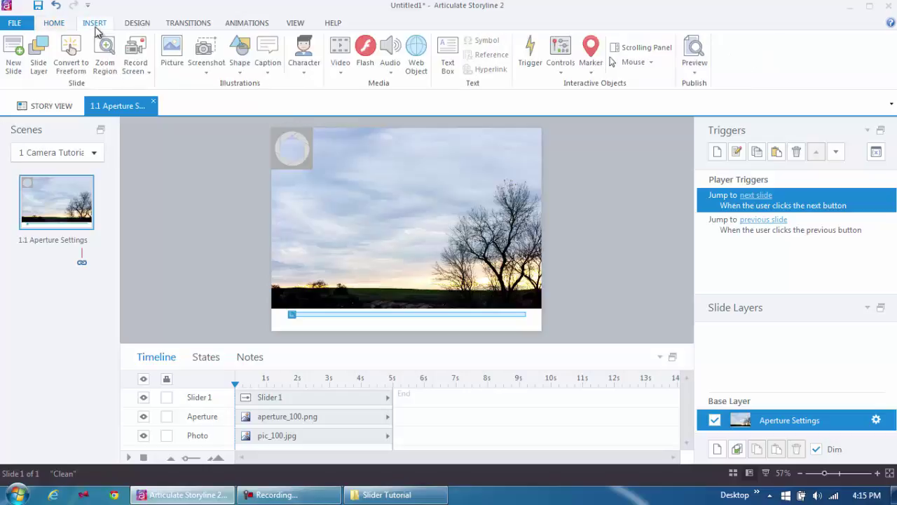
click(448, 63)
click(290, 320)
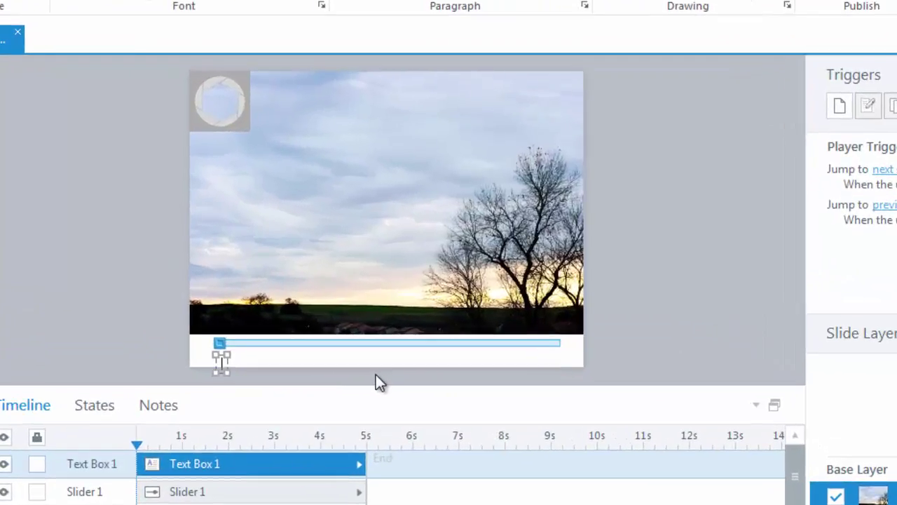
text(f/1)
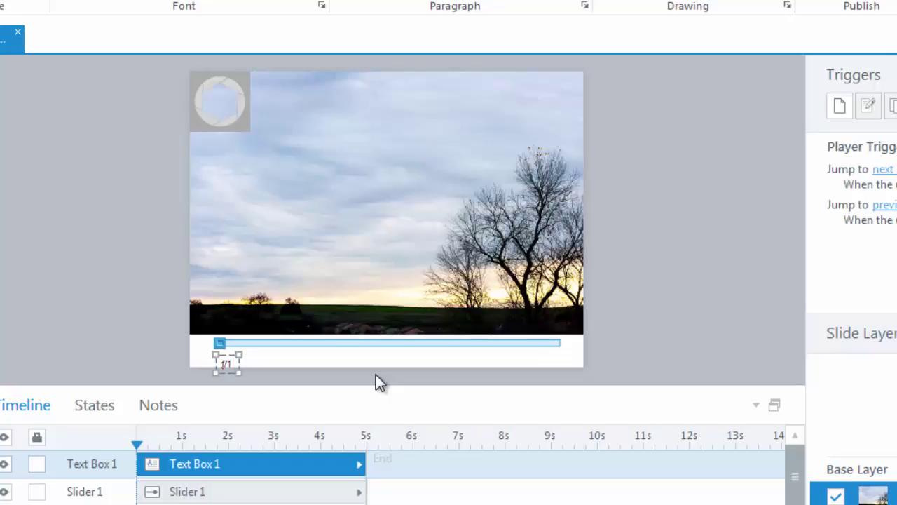
click(359, 362)
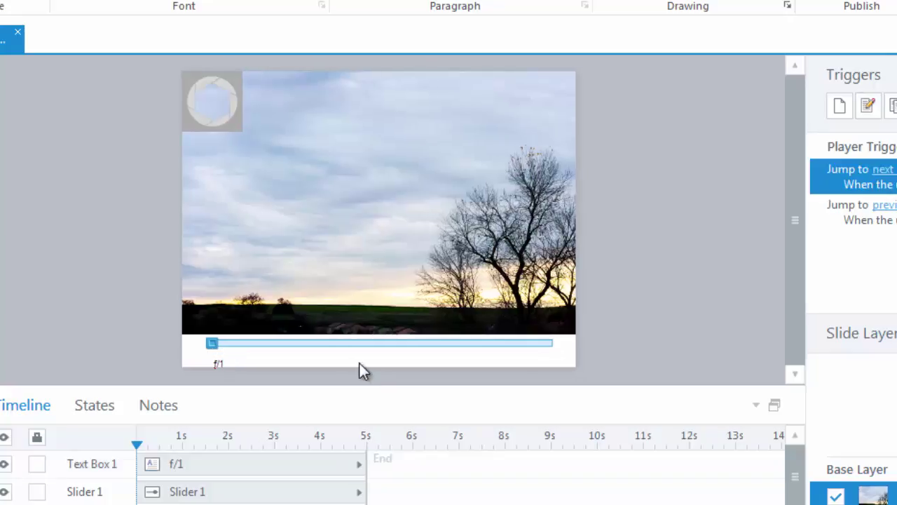
- Nudge the f/1 label up and slightly left so it sits closely under the slider's thumb
click(221, 365)
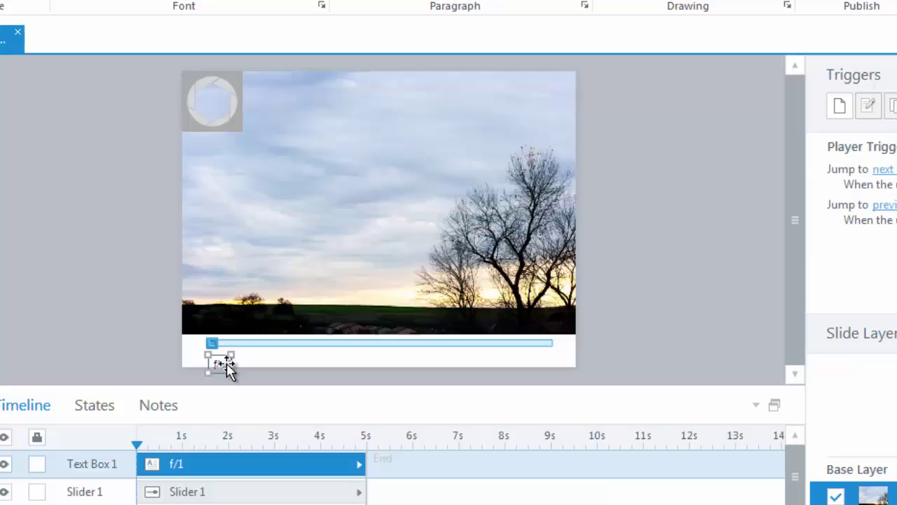
drag(221, 362, 222, 360)
key(Up)
key(Up)
key(Up)
key(Up)
key(Up)
key(Up)
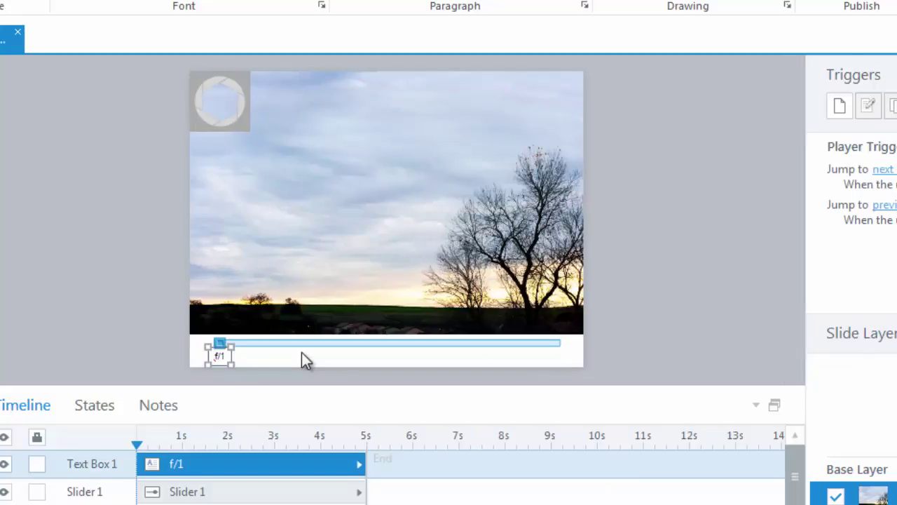
- Duplicate the f/1 label, place the copy under the far end of the slider, and change its text to f/5.6
key(ctrl+d)
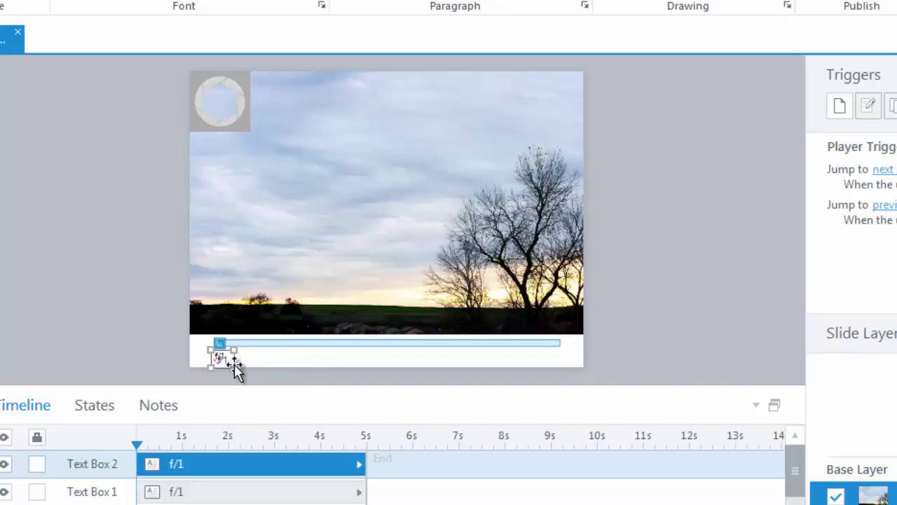
drag(234, 361, 568, 358)
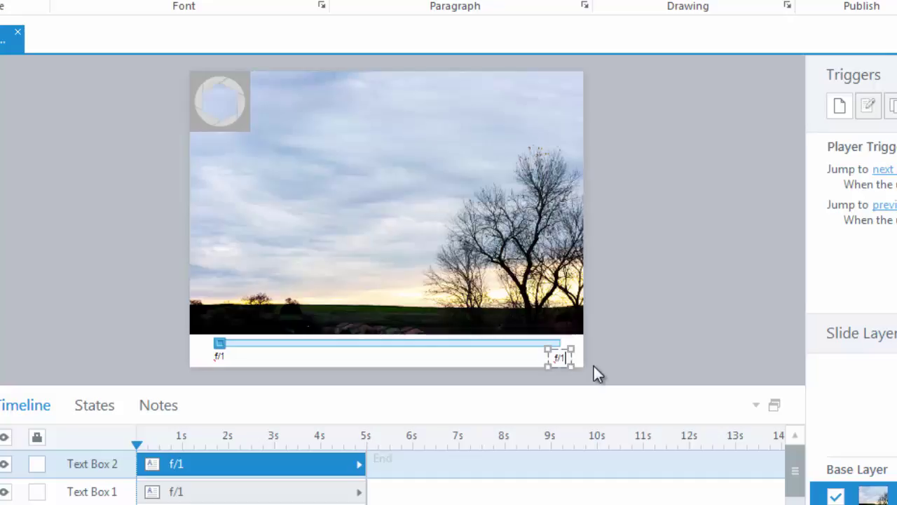
key(F2)
key(BackSpace)
text(5.6)
click(599, 345)
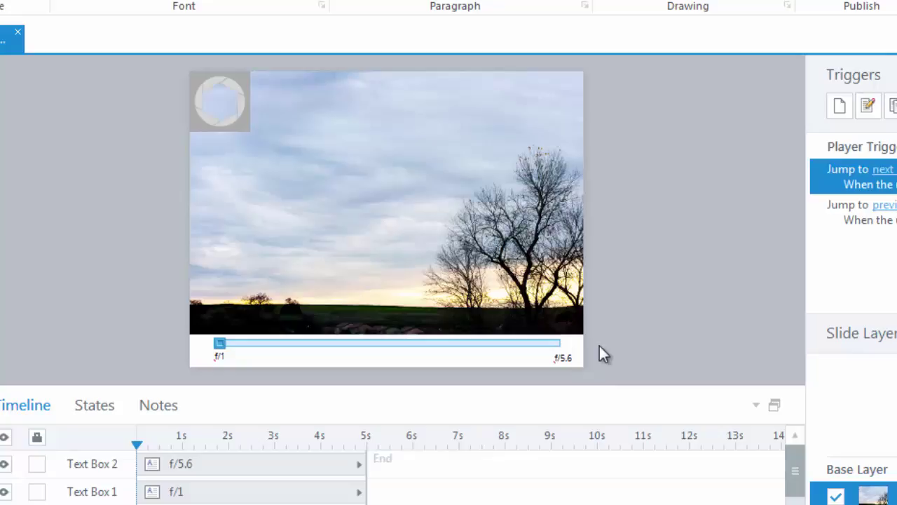
- Paste two more f/1 labels and place them about one third and two thirds of the way along the slider
click(576, 359)
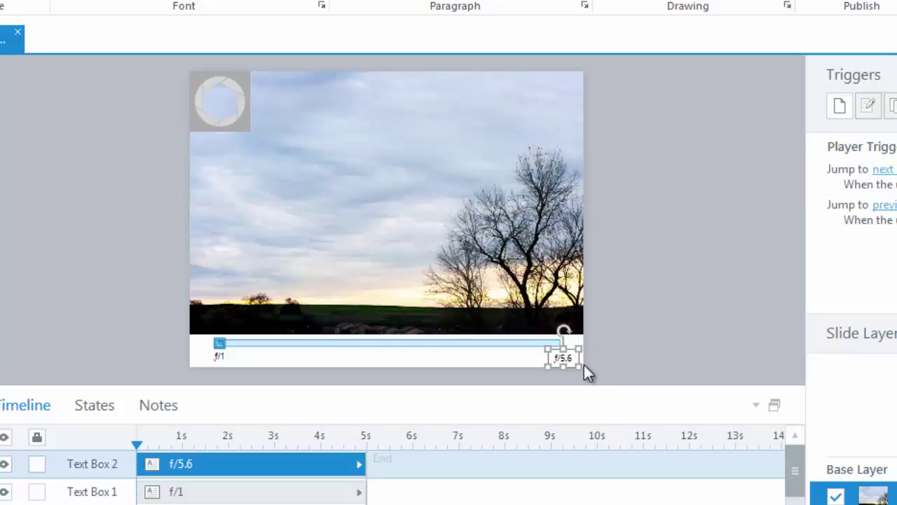
key(ctrl+v)
key(ctrl+v)
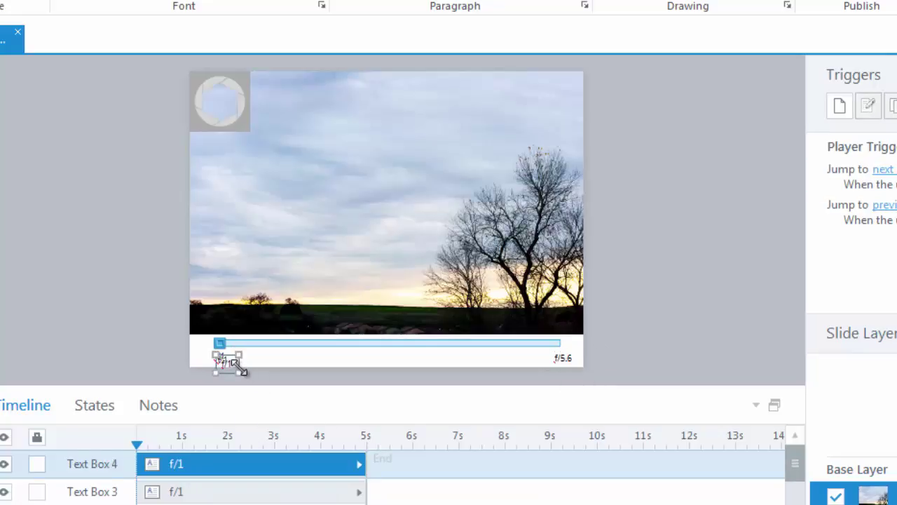
drag(239, 361, 457, 358)
click(219, 361)
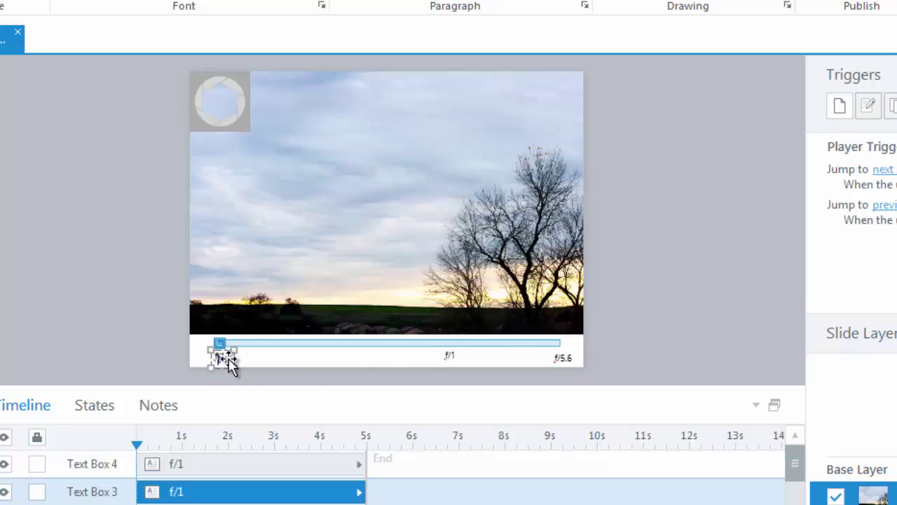
drag(236, 363, 334, 360)
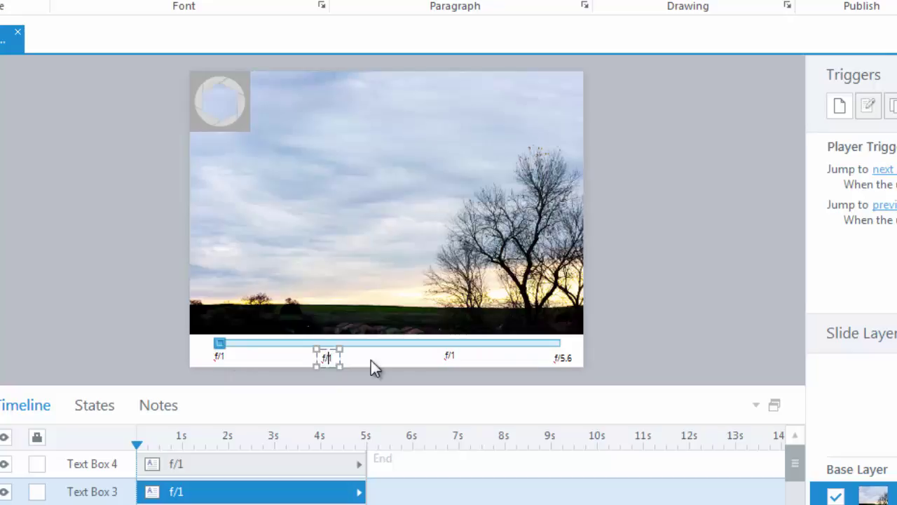
- Change the texts of the two intermediate labels to f/2.5 and f/4.1
key(BackSpace)
text(2.5)
click(456, 357)
text(4.)
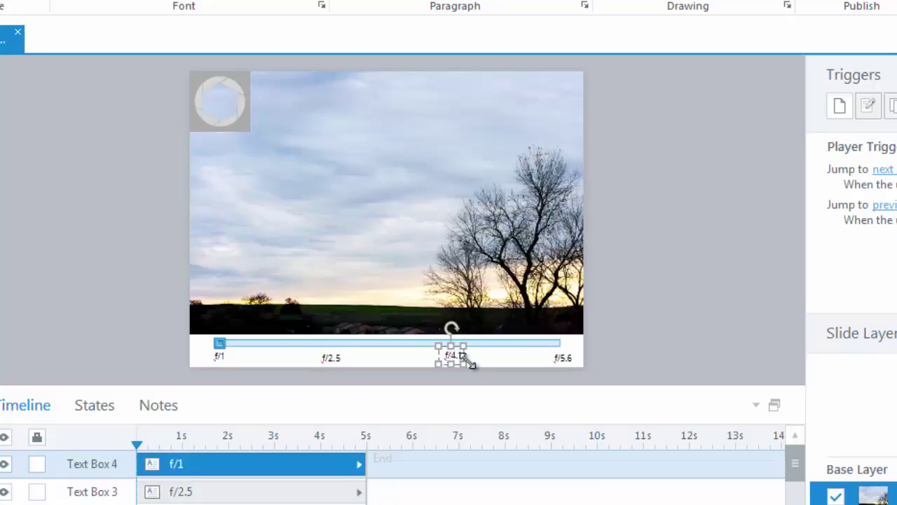
click(574, 375)
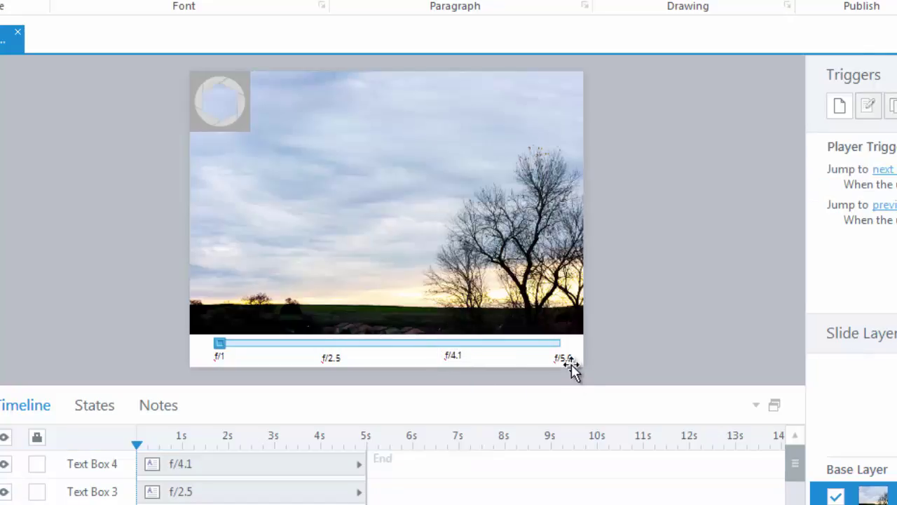
- Align the four f-stop labels with each other in one horizontal row under the slider using Align Middle
click(571, 366)
shift+click(452, 356)
shift+click(317, 379)
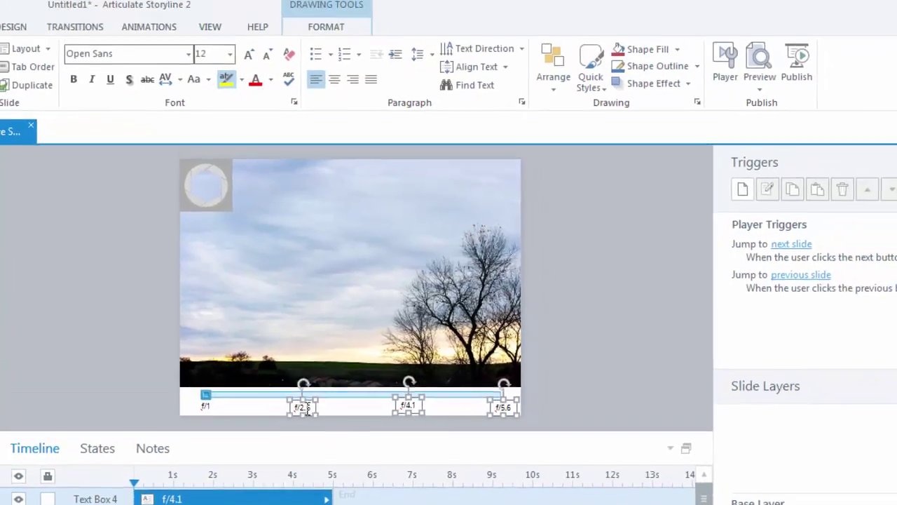
shift+click(213, 379)
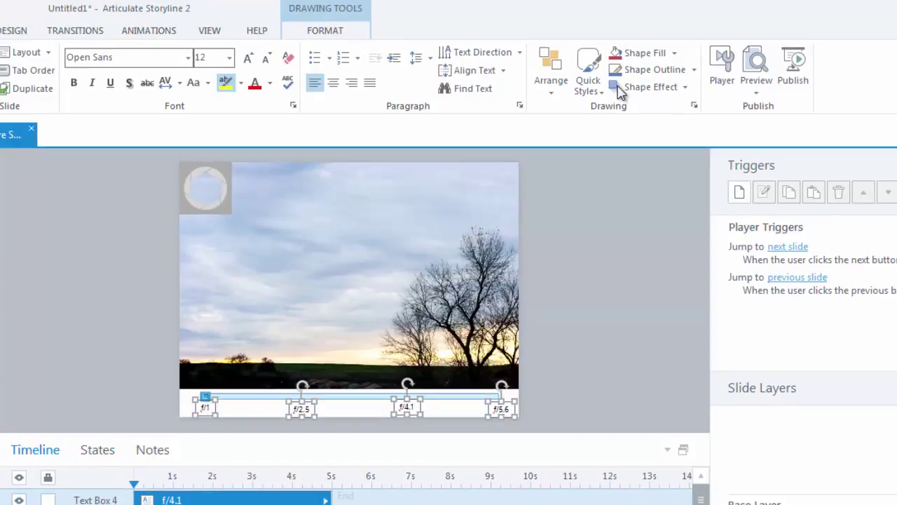
click(551, 87)
mouse_move(617, 293)
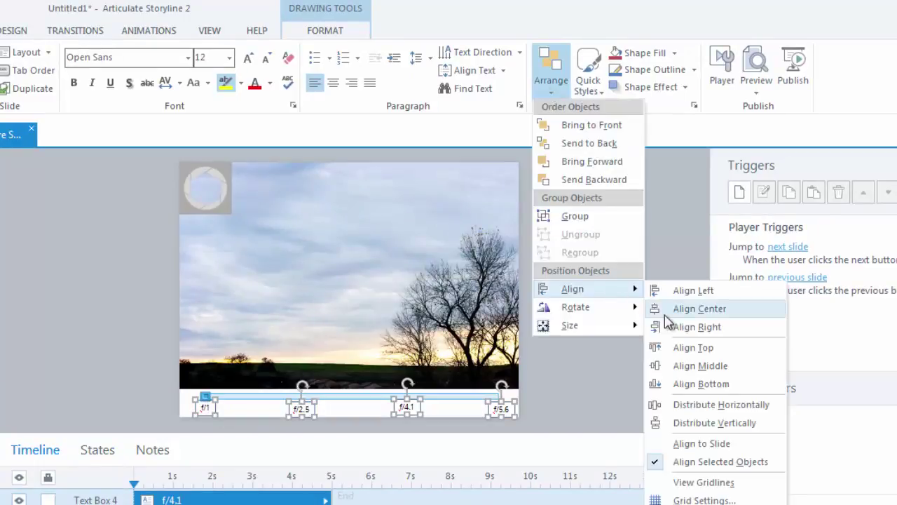
click(684, 292)
click(551, 90)
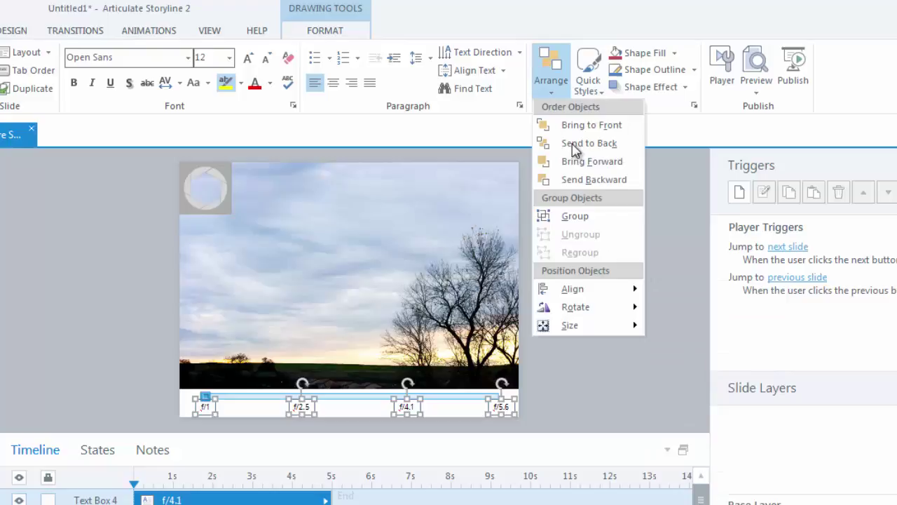
mouse_move(607, 288)
click(716, 366)
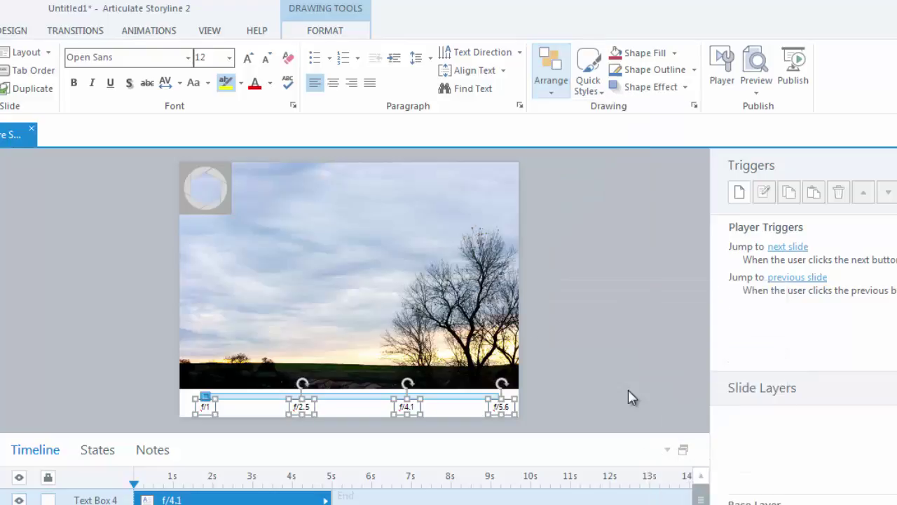
click(617, 396)
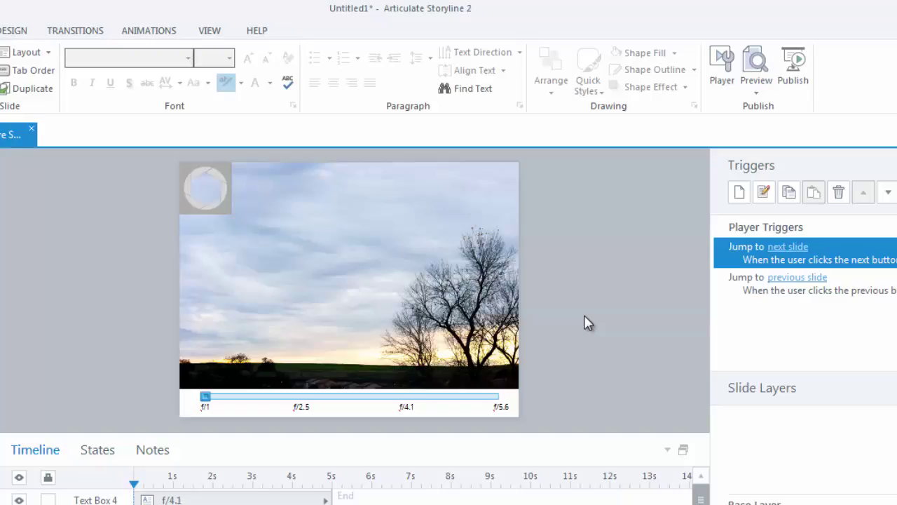
- Check the slider's update options, leaving it on While slider is dragged, and set its end value to 100
click(481, 399)
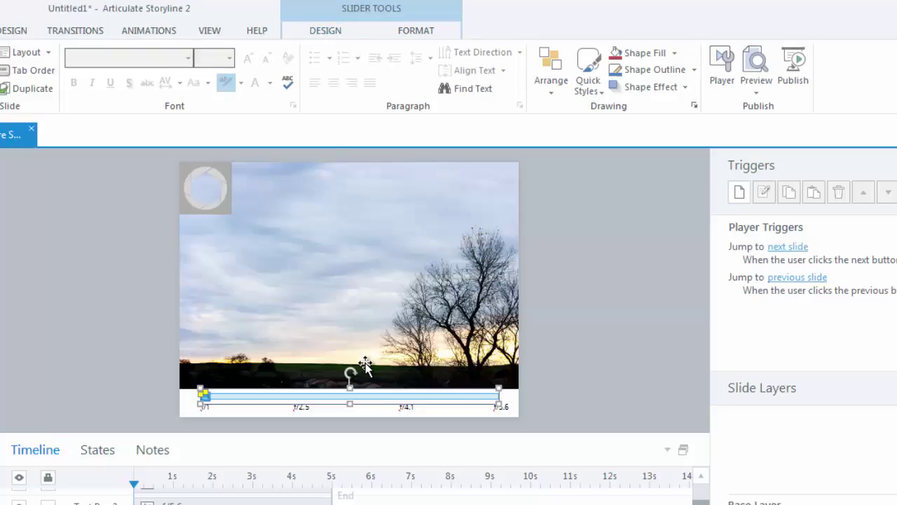
click(333, 35)
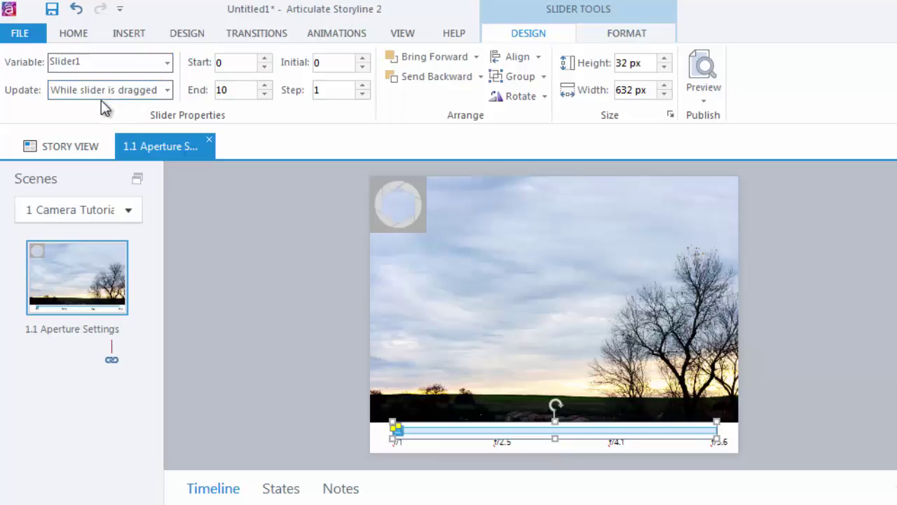
click(167, 90)
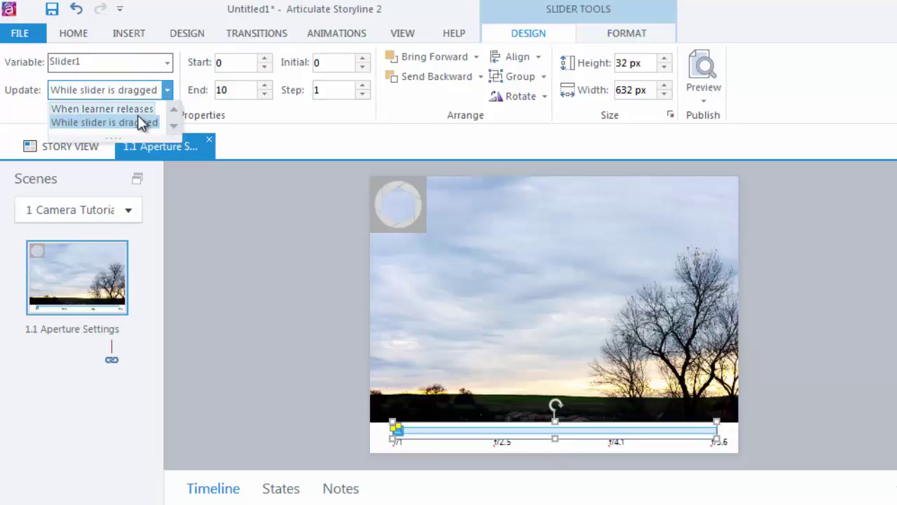
click(168, 91)
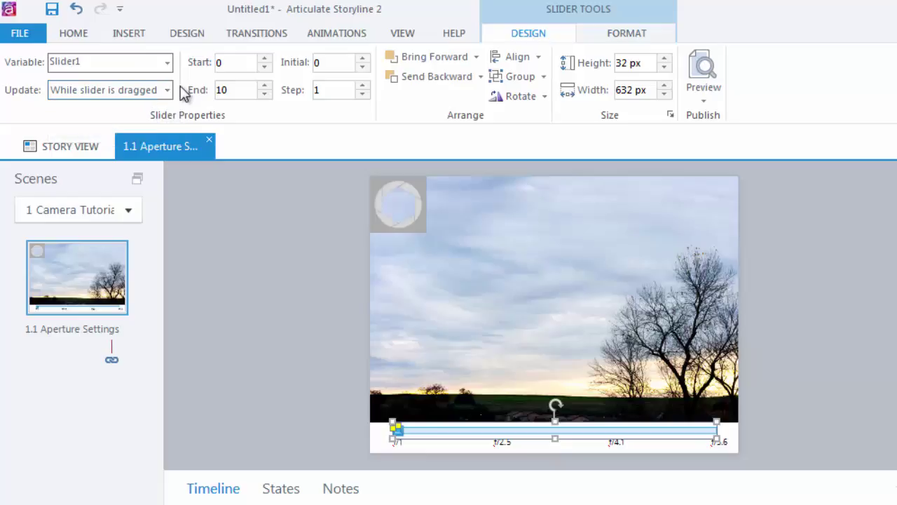
click(226, 91)
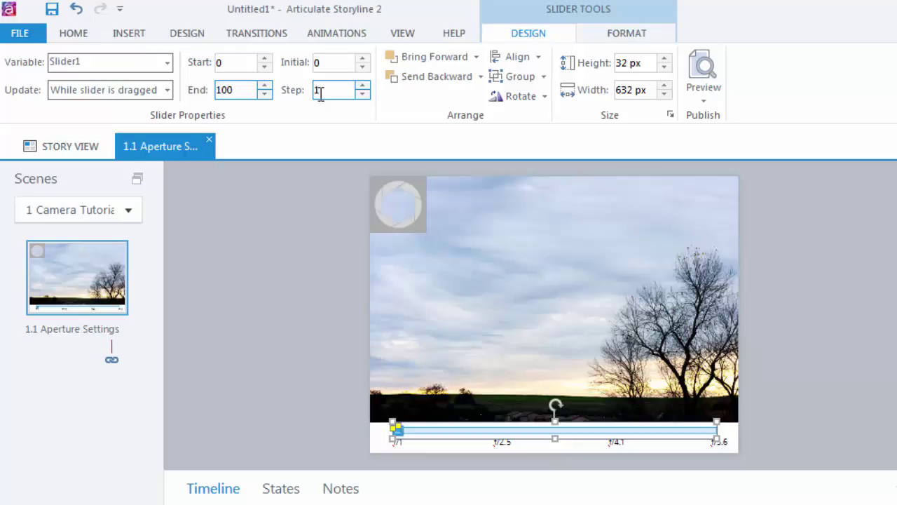
click(320, 93)
click(305, 223)
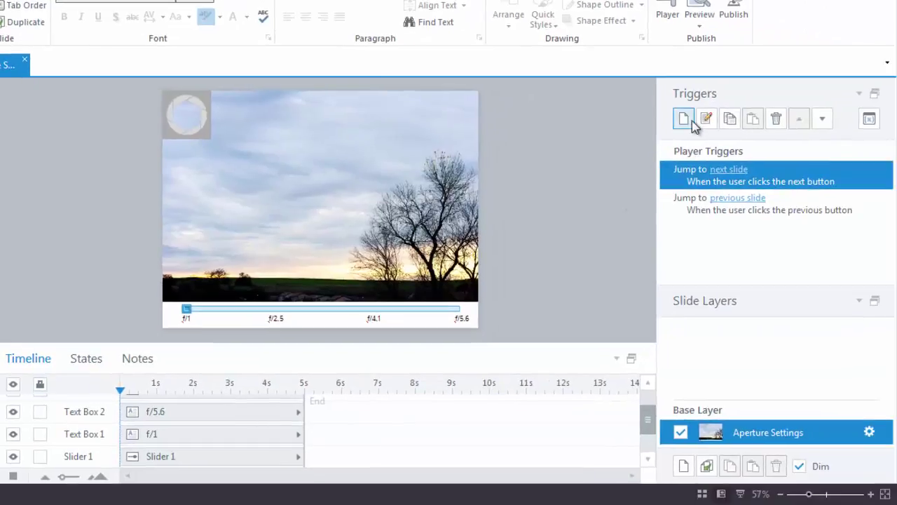
- Create a trigger that changes the state of Photo to Photo75 when Slider 1 moves, without any condition
click(683, 120)
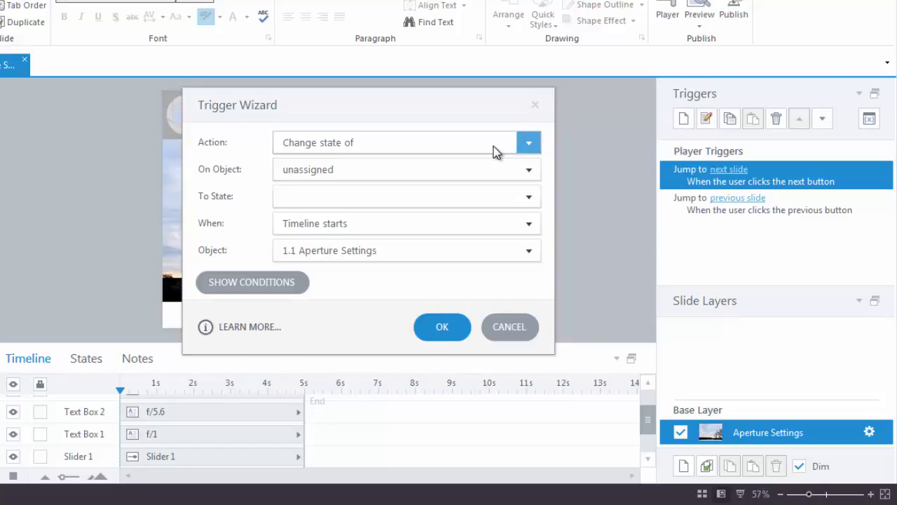
click(528, 169)
click(457, 245)
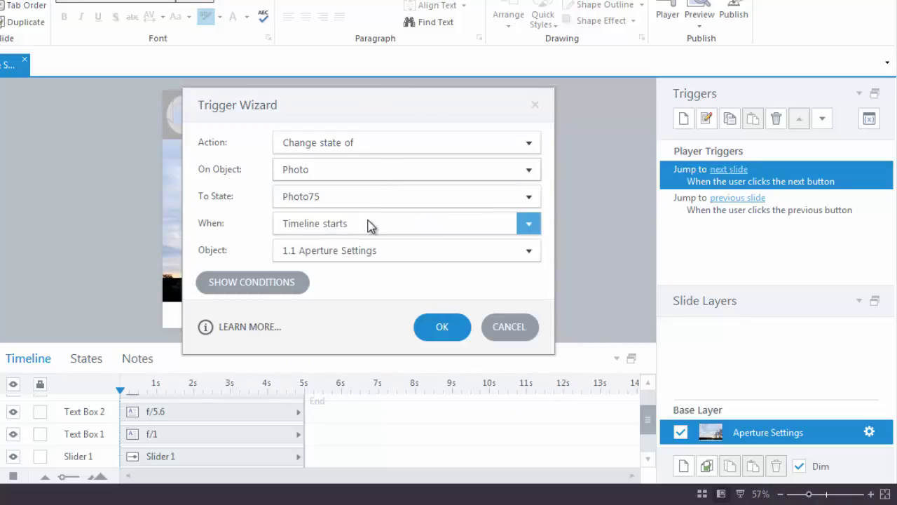
click(529, 223)
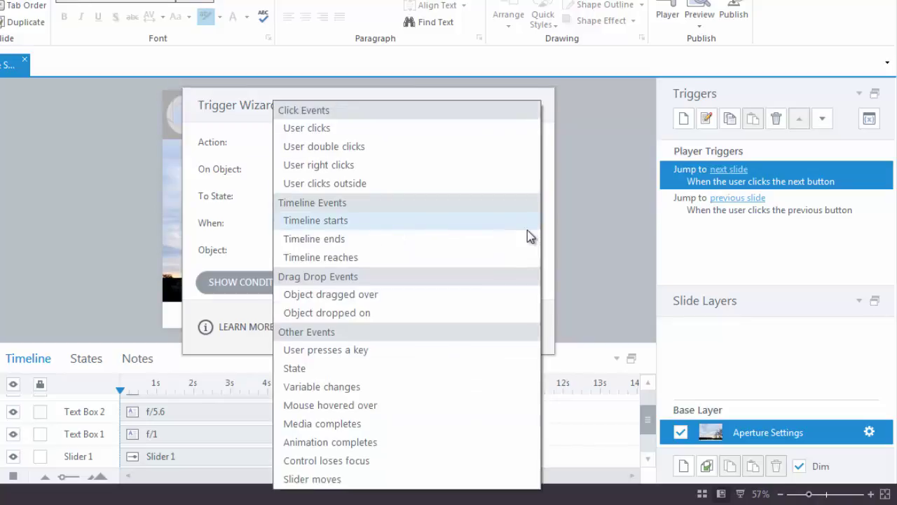
click(312, 478)
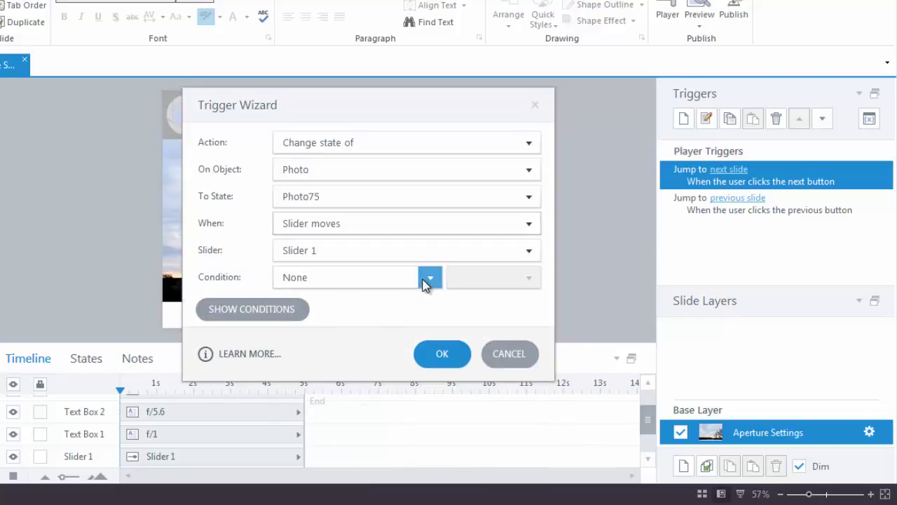
click(433, 357)
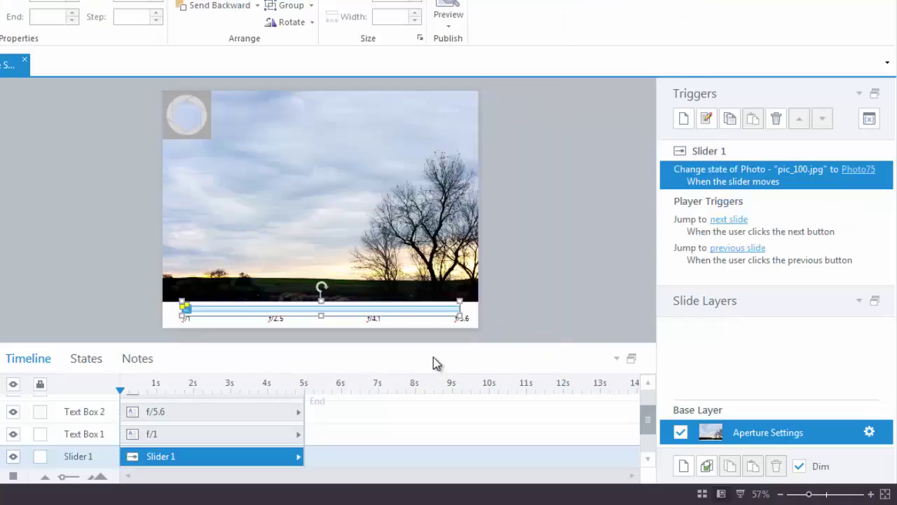
- Preview the current slide, move the slider slightly away from f/1 to test the trigger, and close the preview
click(578, 254)
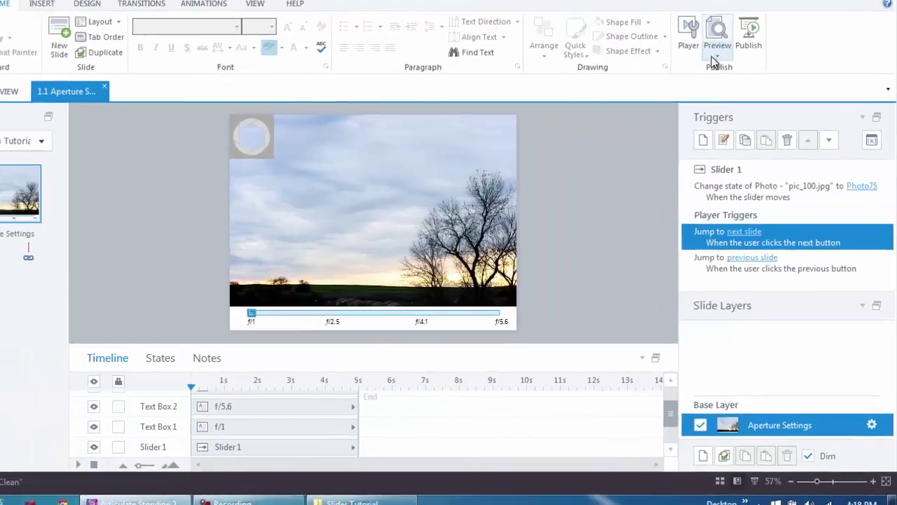
click(714, 58)
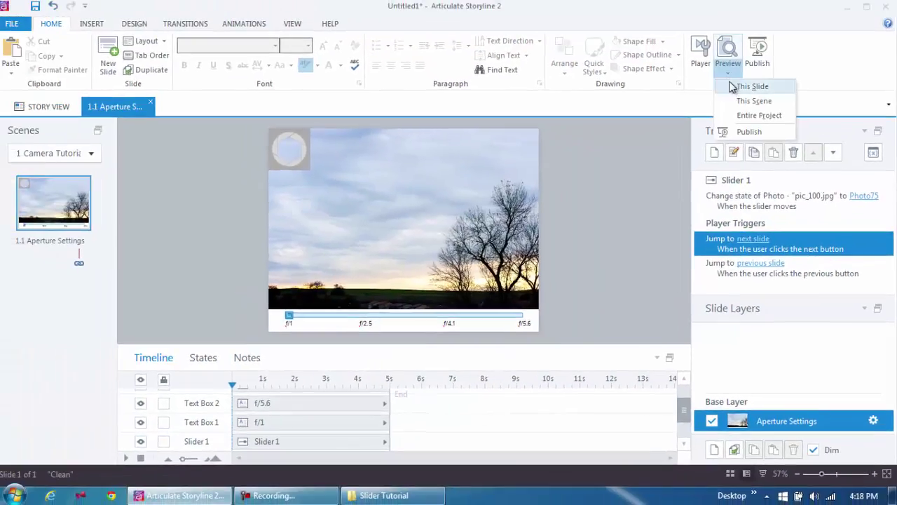
click(724, 71)
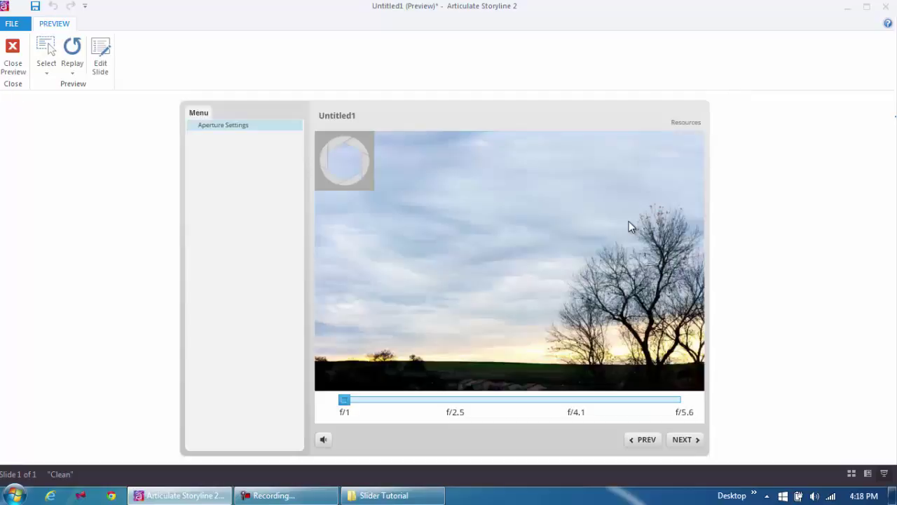
mouse_move(343, 401)
mouse_down()
mouse_move(434, 407)
mouse_move(354, 406)
mouse_up()
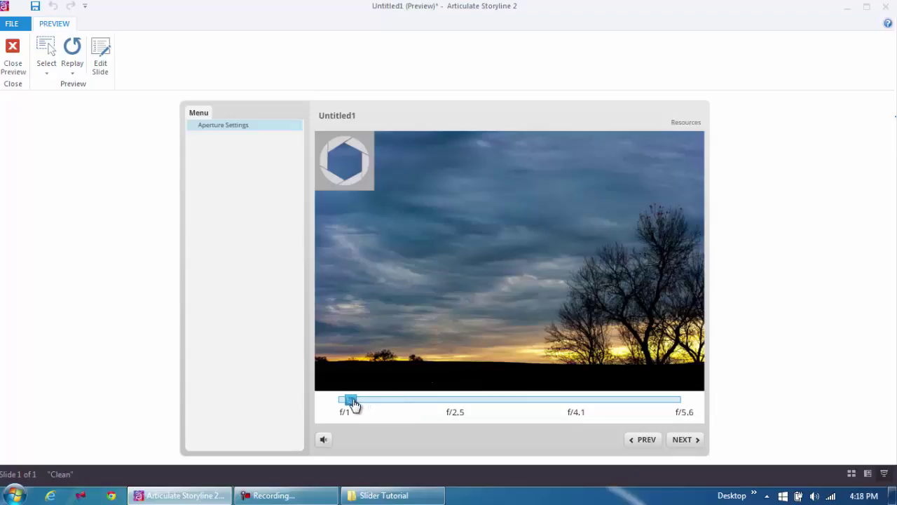
click(15, 65)
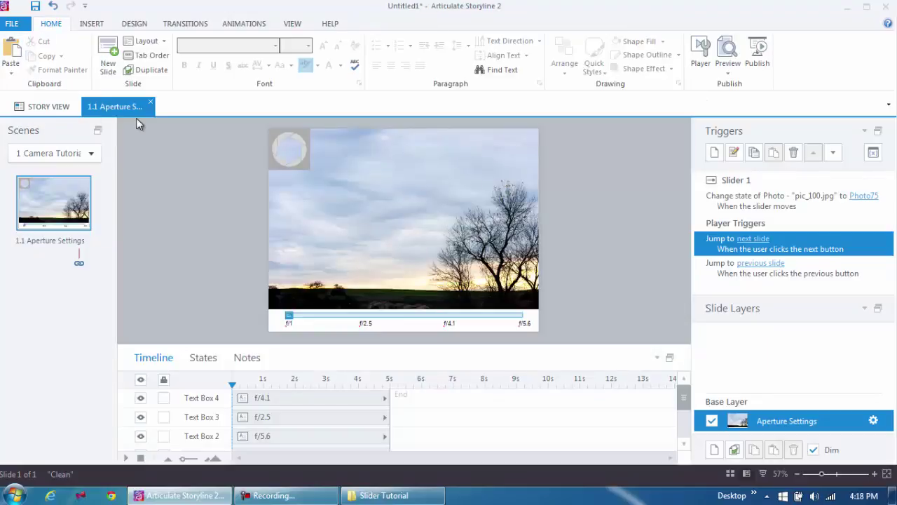
- Edit the Photo75 trigger so its slider condition is greater than or equal to 25
click(731, 204)
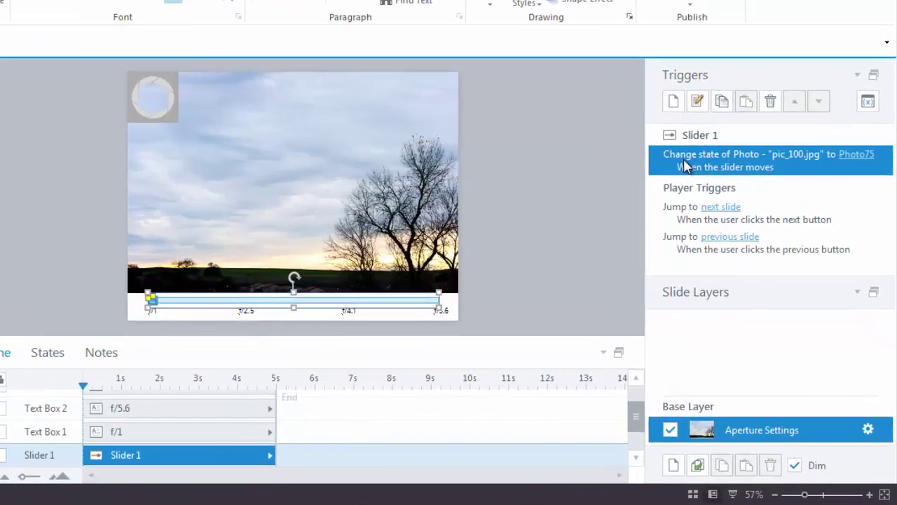
double_click(686, 165)
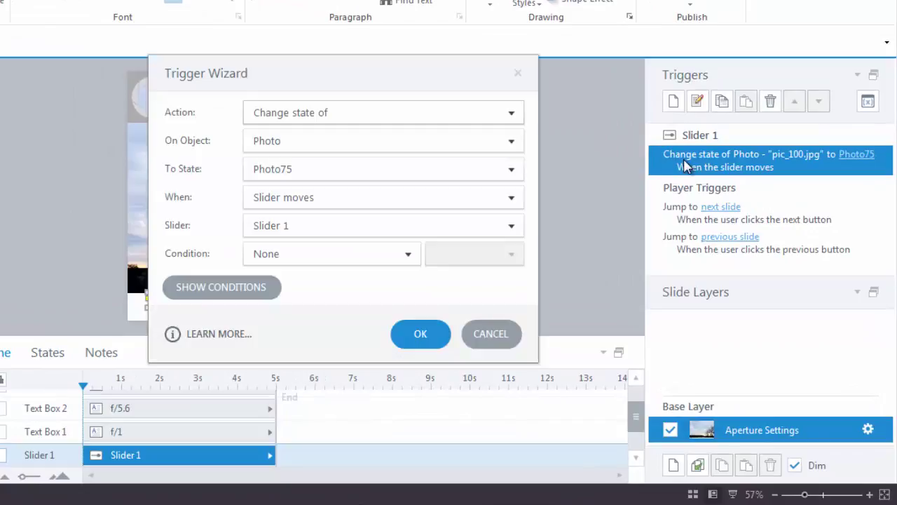
click(407, 255)
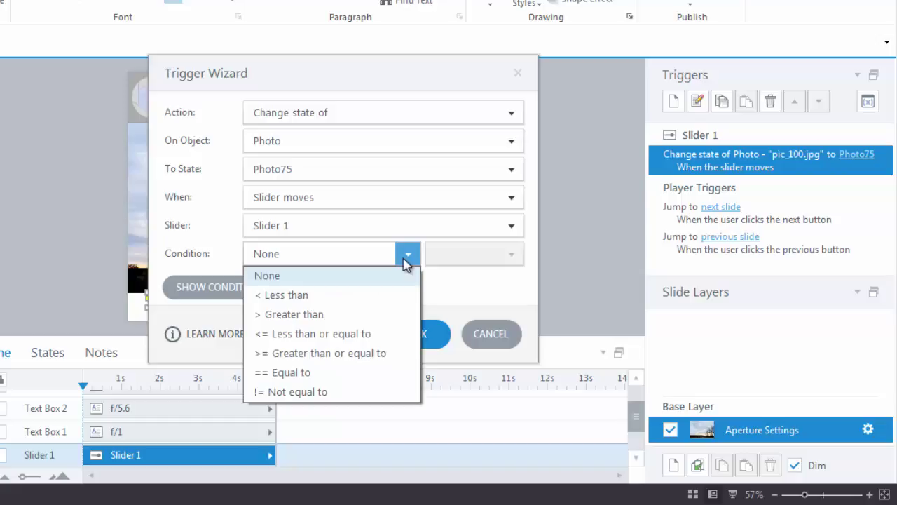
click(384, 354)
click(451, 257)
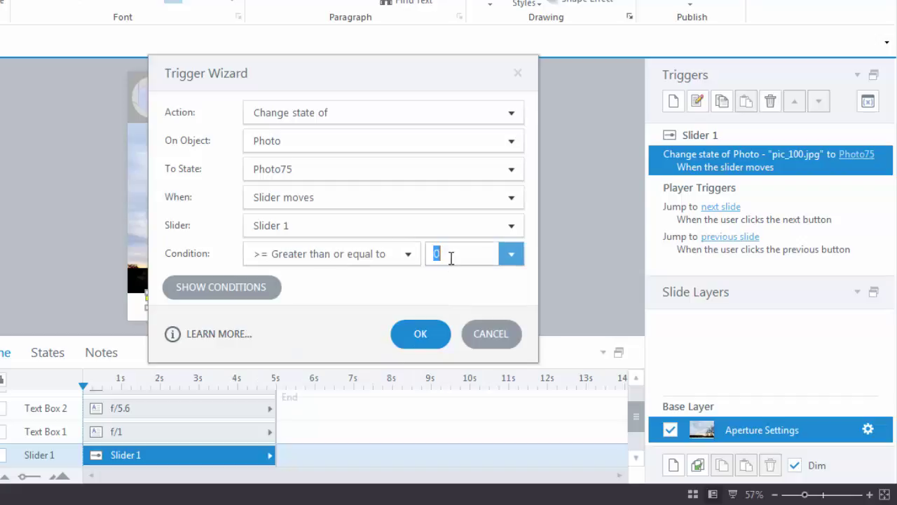
text(25)
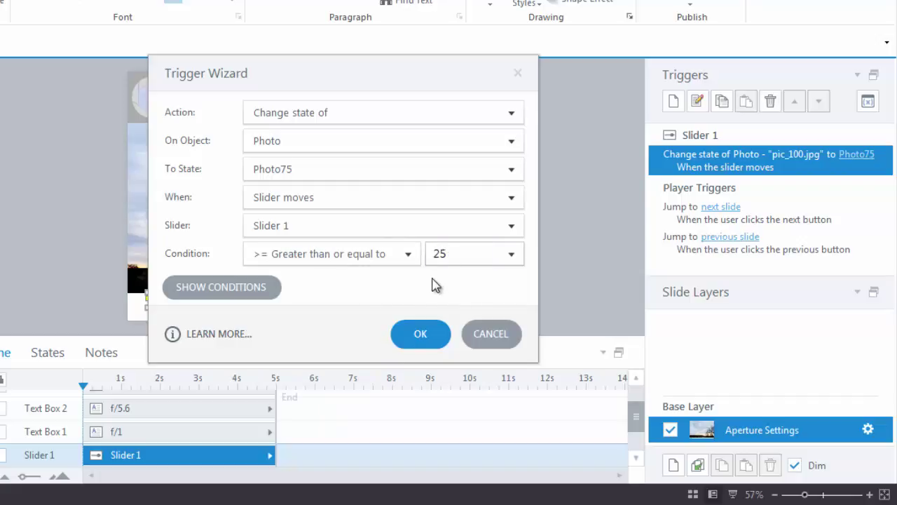
- Add an AND condition requiring the Slider1 variable to be less than the value 50, and save the Photo75 trigger
click(262, 289)
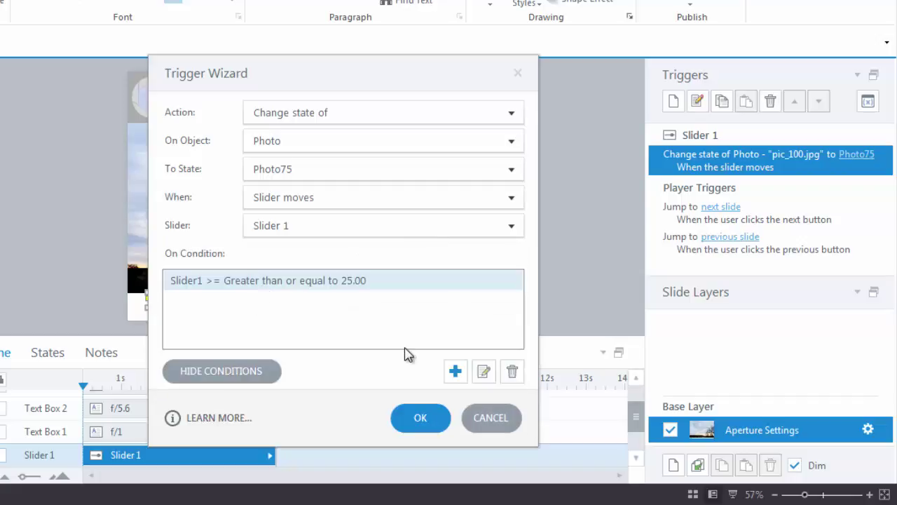
click(454, 372)
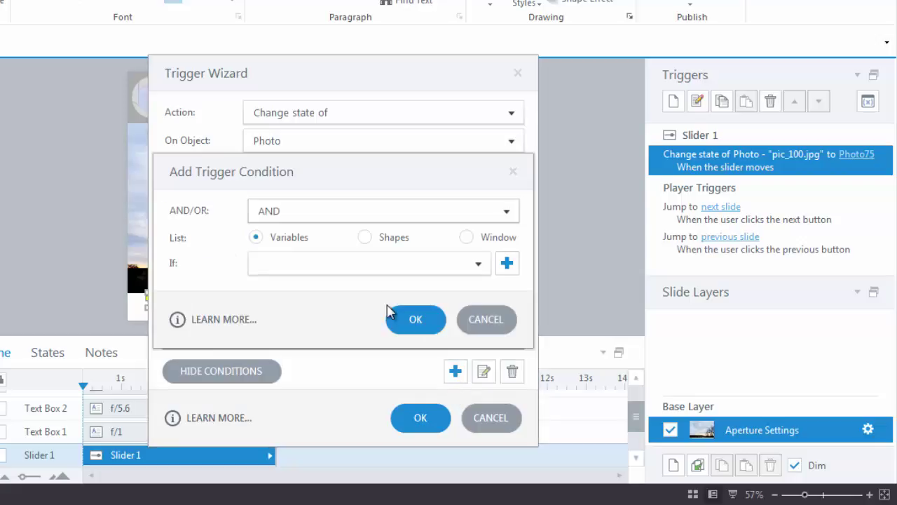
click(479, 264)
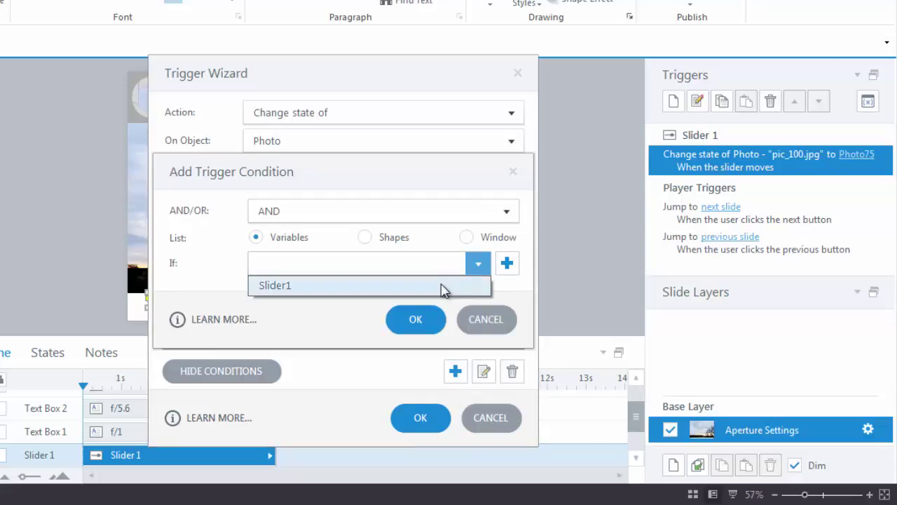
click(441, 286)
click(505, 300)
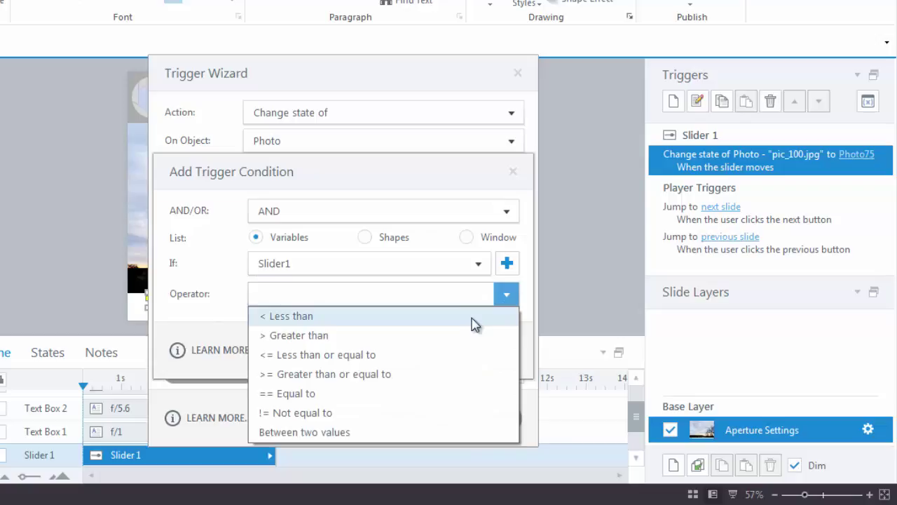
click(447, 317)
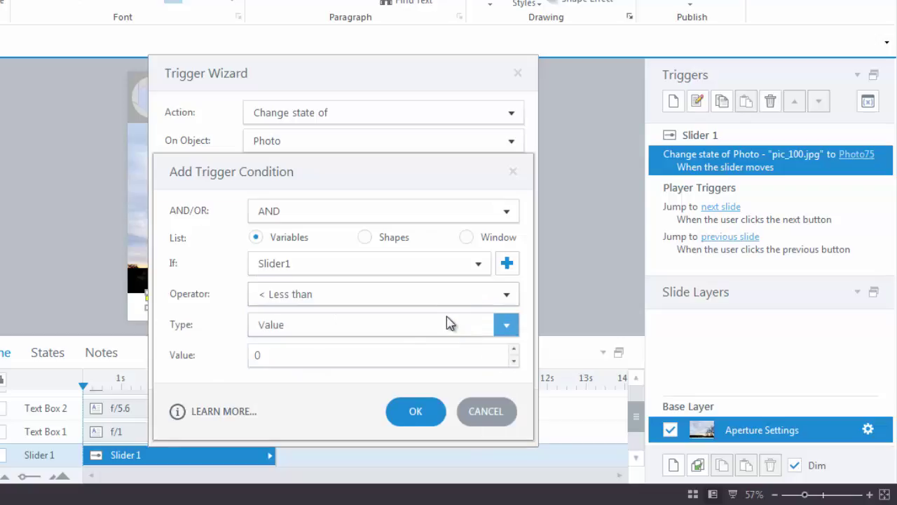
click(373, 353)
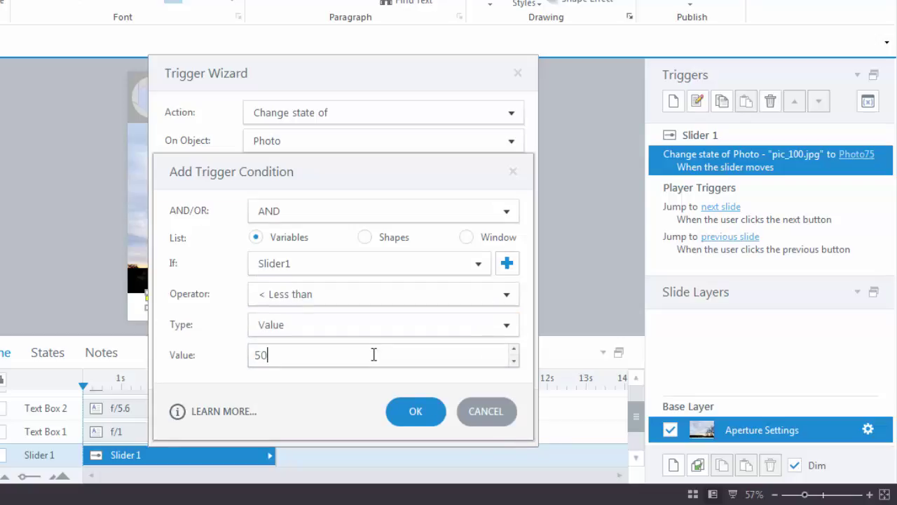
click(417, 421)
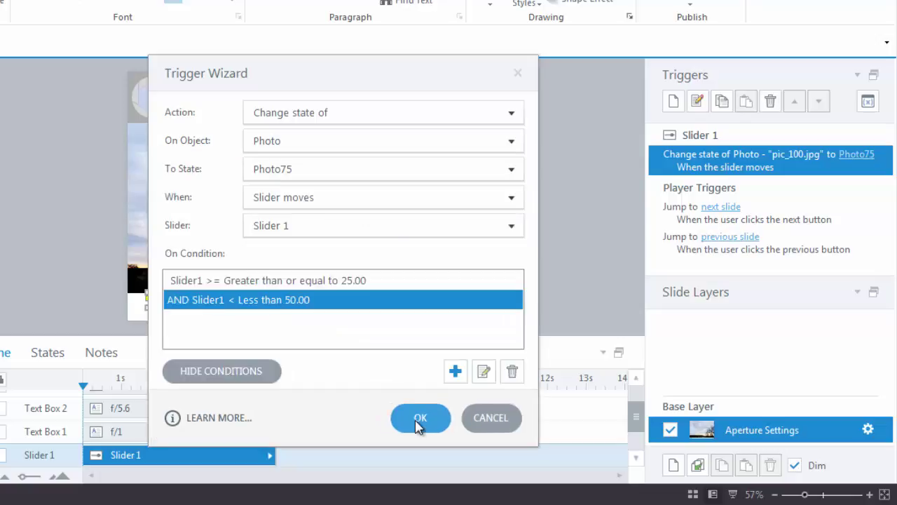
click(418, 419)
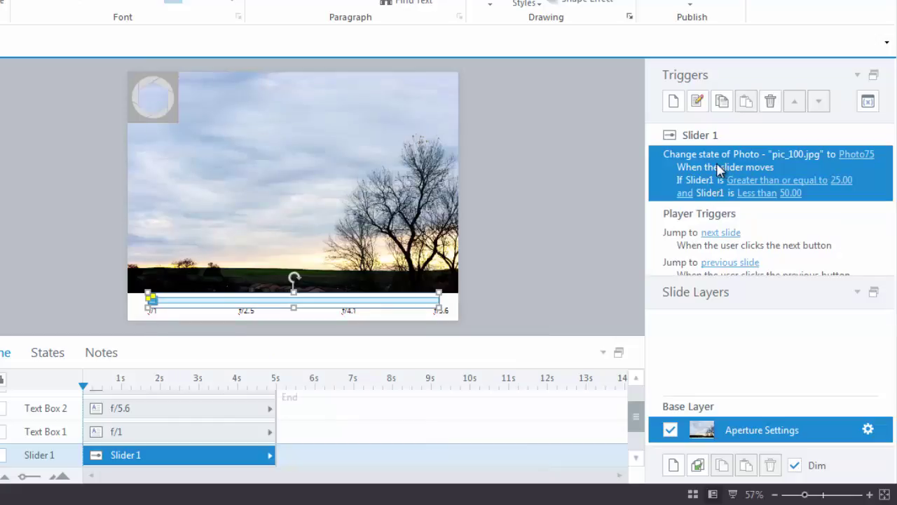
- Duplicate the Photo75 trigger and set the target state of the upper copy to Normal
click(729, 105)
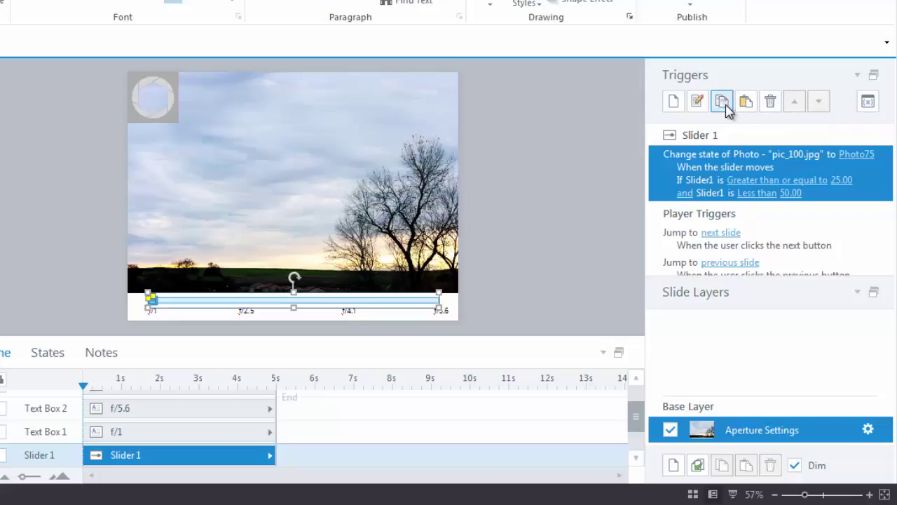
click(745, 102)
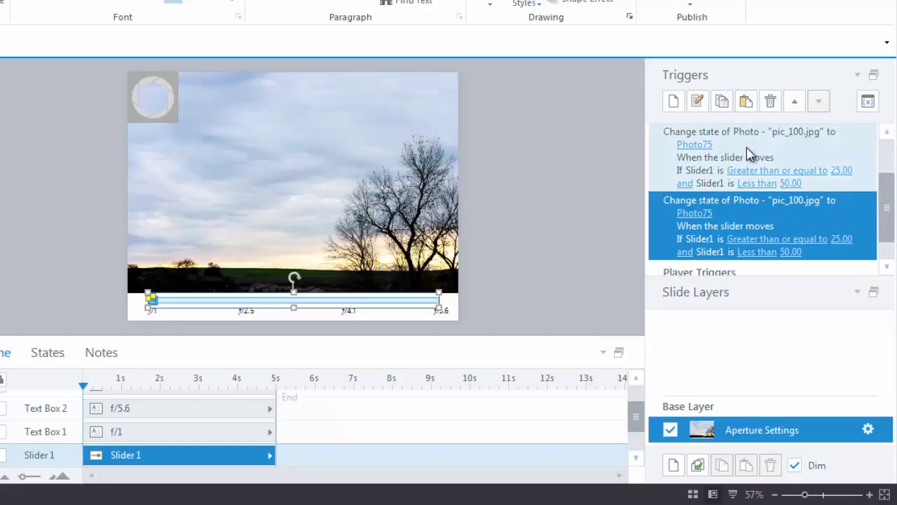
click(747, 148)
click(696, 144)
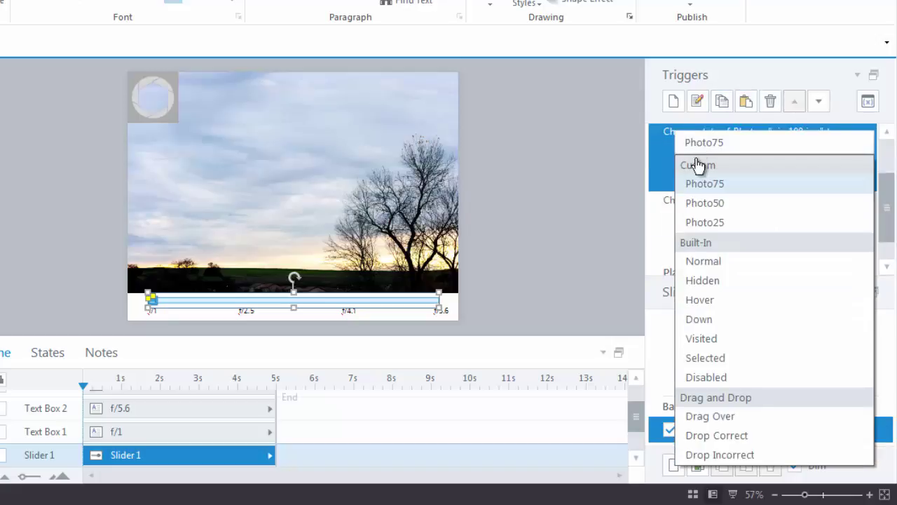
click(706, 261)
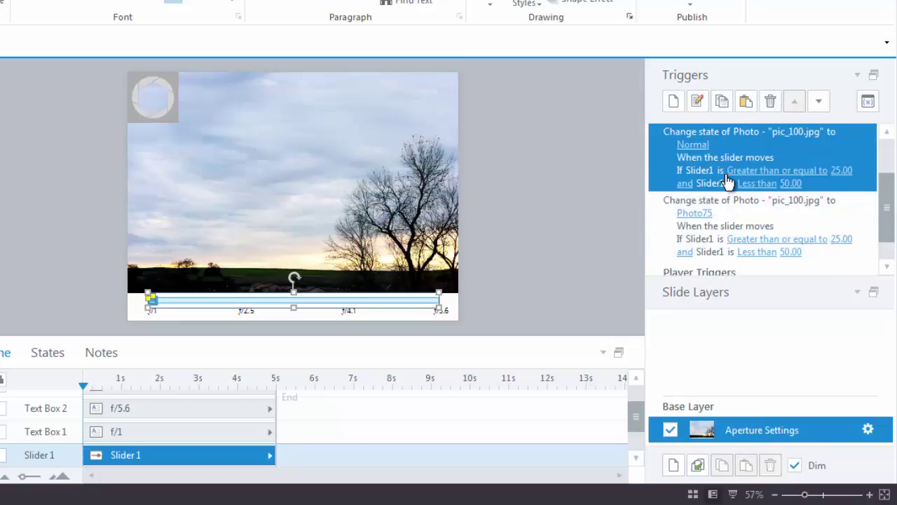
- Change the first condition of the Normal state trigger to Slider1 less than 25
double_click(710, 163)
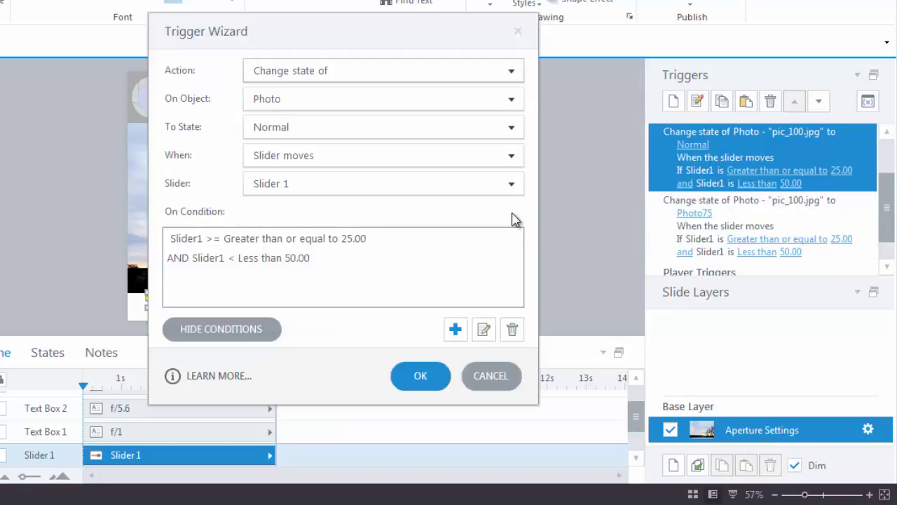
double_click(357, 239)
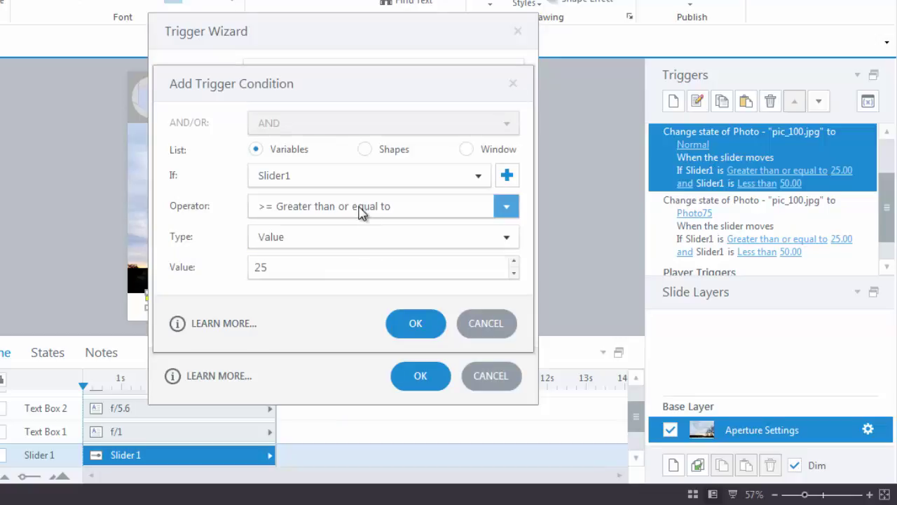
click(359, 211)
click(352, 228)
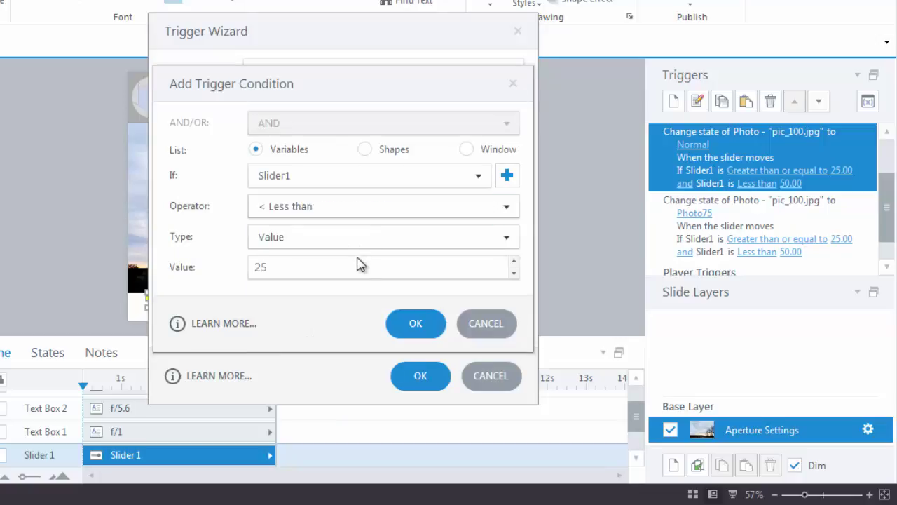
click(420, 331)
- Delete the AND Slider1 less than 50 condition from the Normal state trigger and save it
click(353, 269)
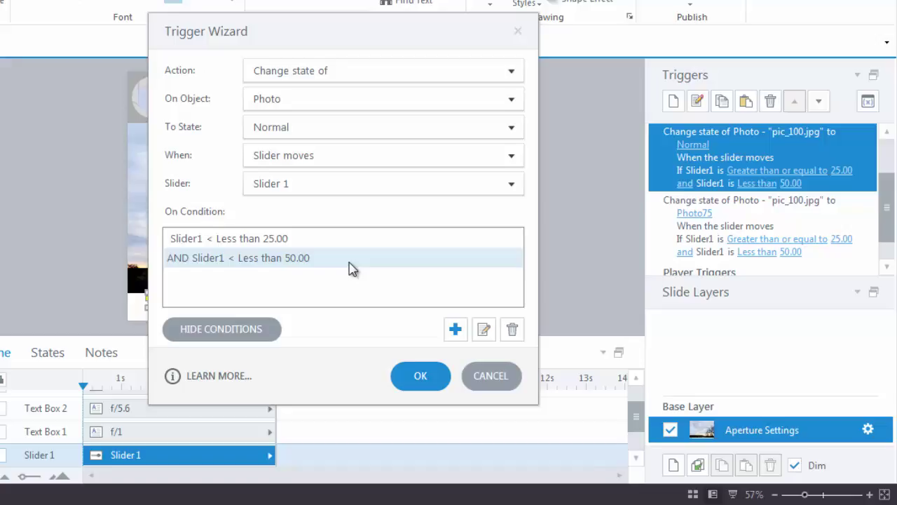
click(349, 261)
click(512, 329)
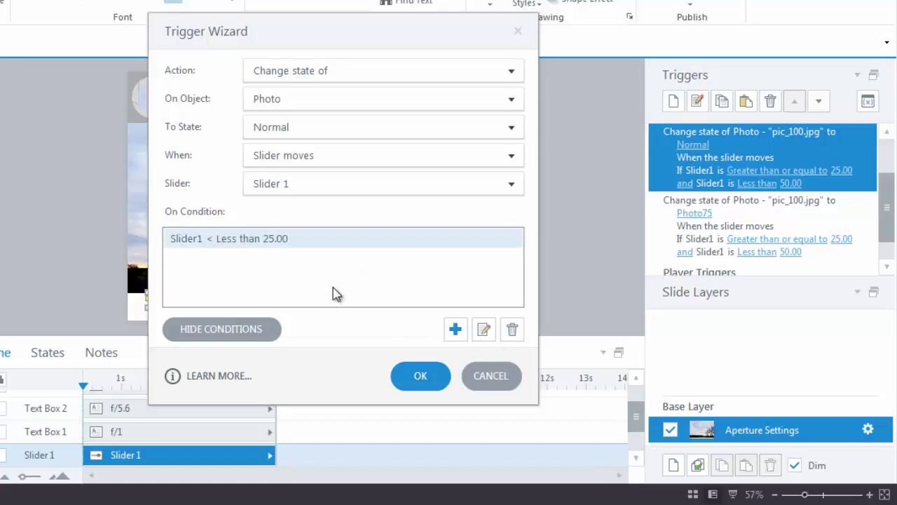
click(305, 240)
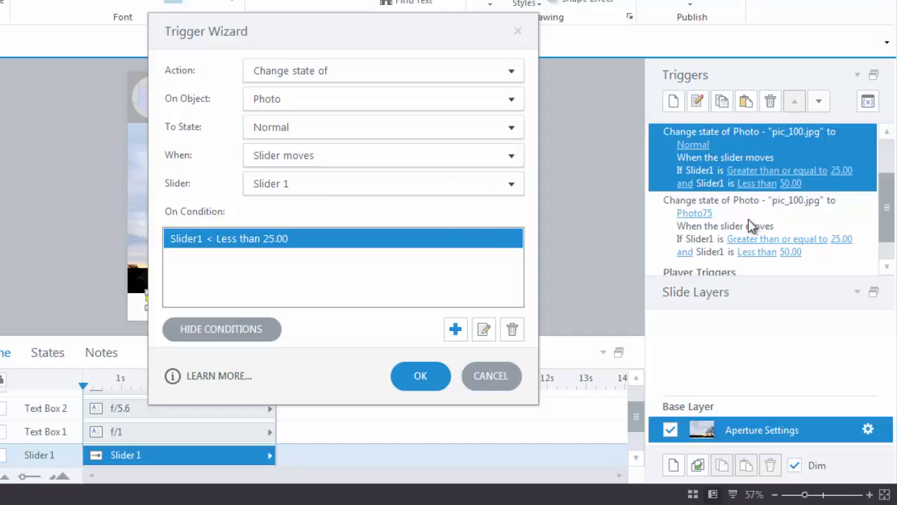
click(421, 376)
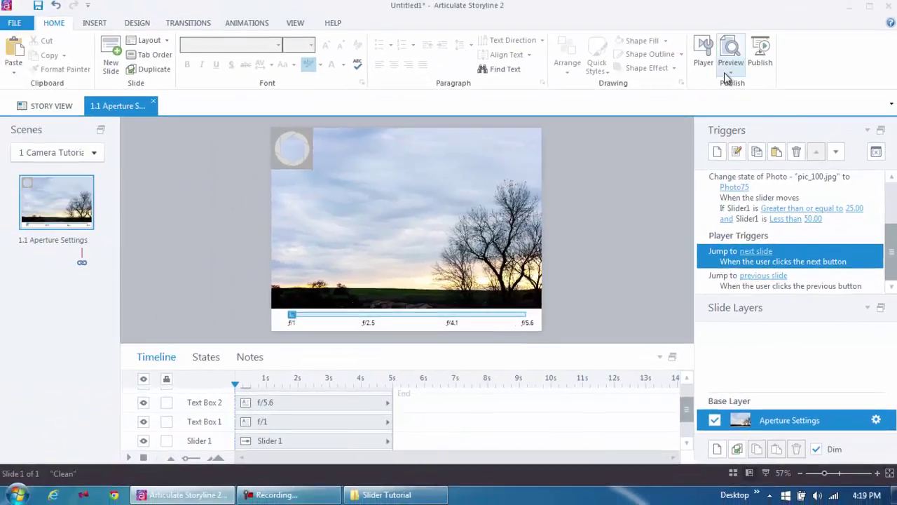
- Preview this slide, move the slider from f/1 towards f/2.5 to test the photo state change, and close the preview
click(713, 48)
click(722, 63)
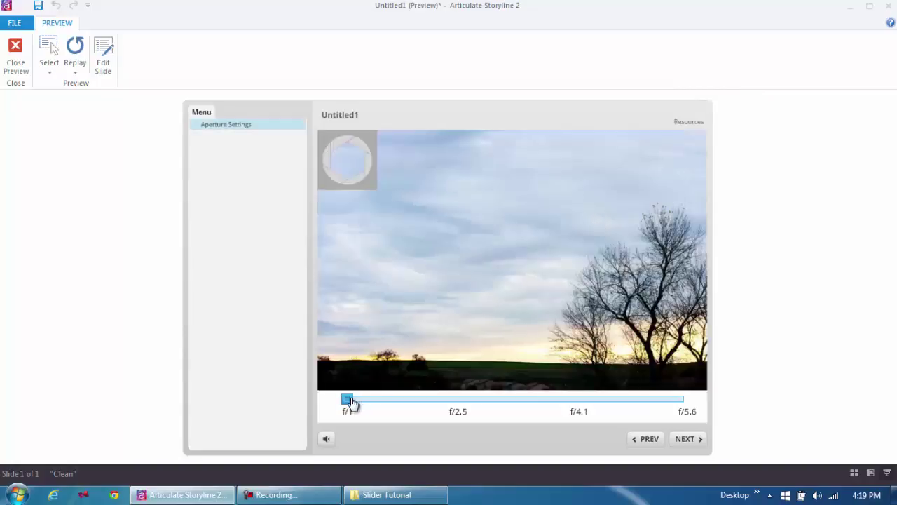
drag(352, 403, 409, 402)
mouse_move(406, 402)
mouse_down()
mouse_move(495, 411)
mouse_move(414, 401)
mouse_up()
click(21, 64)
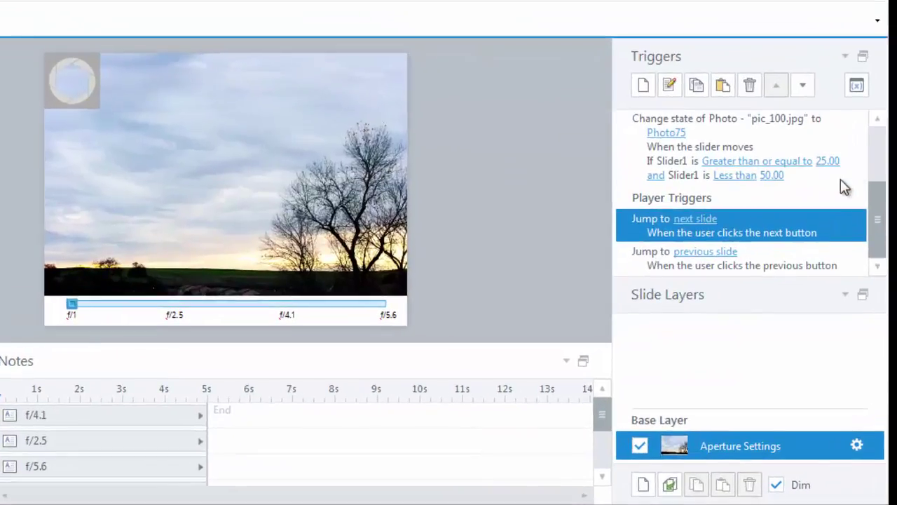
- Copy the Photo75 trigger of Slider 1 and paste it twice
click(875, 171)
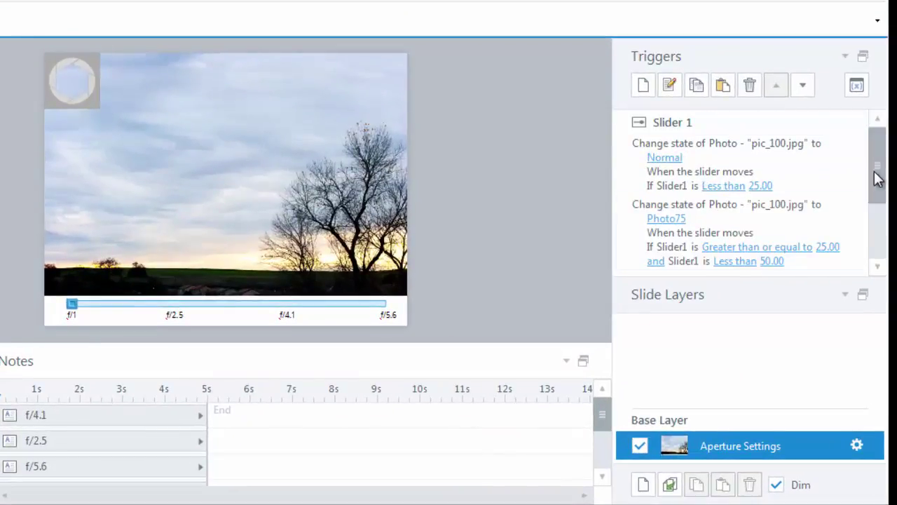
click(801, 226)
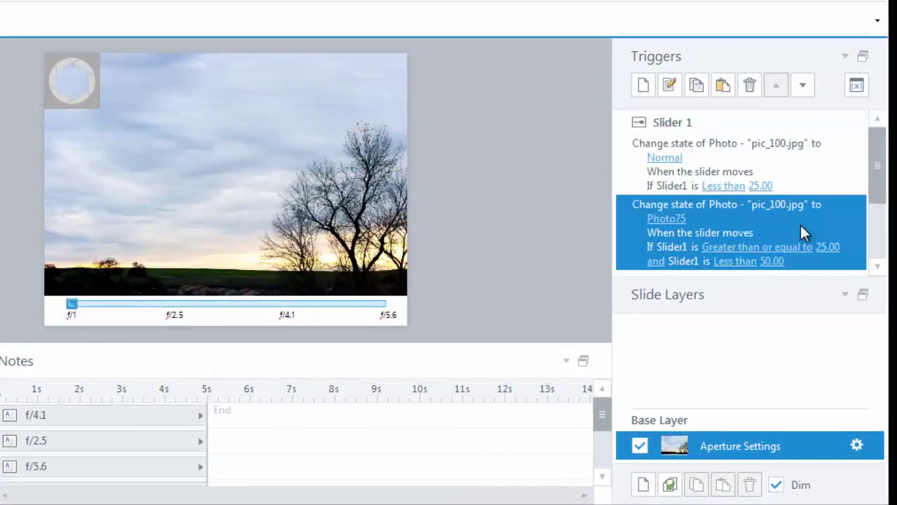
click(722, 90)
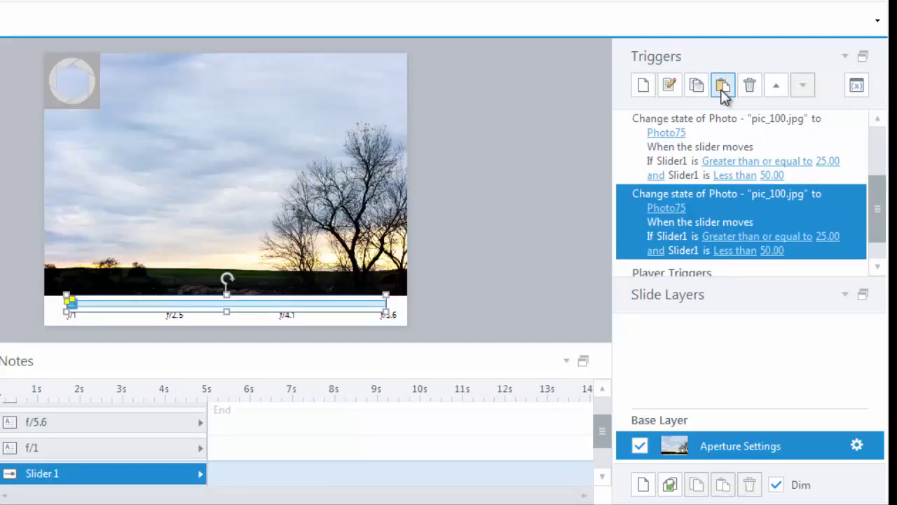
click(723, 90)
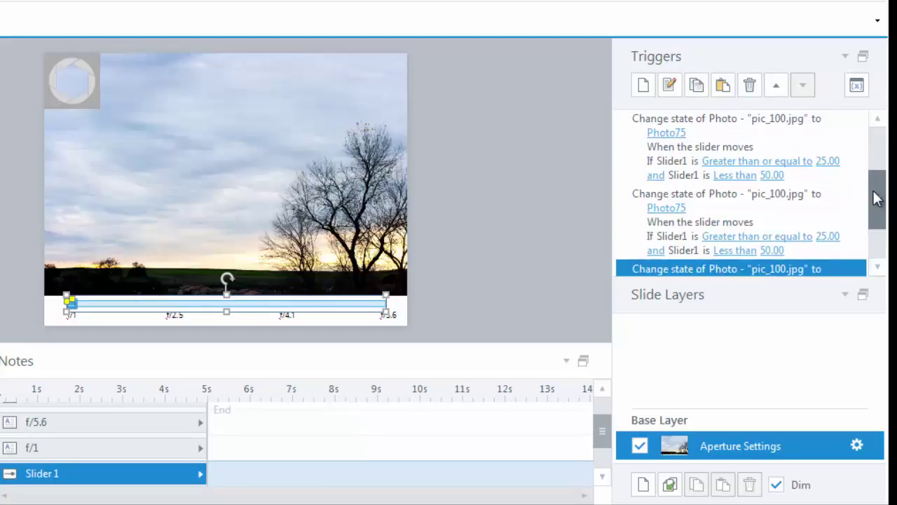
drag(876, 198, 877, 188)
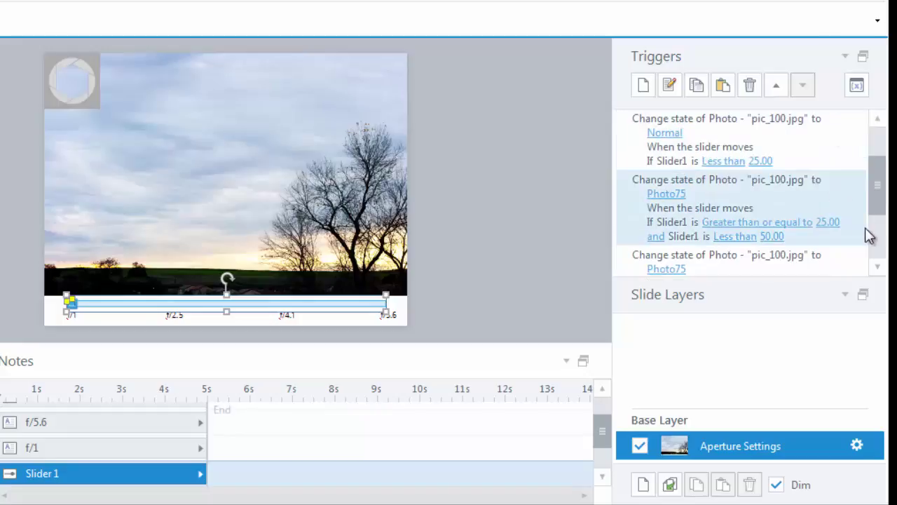
- Set the target state of the last Photo75 trigger copy to Photo50
click(831, 274)
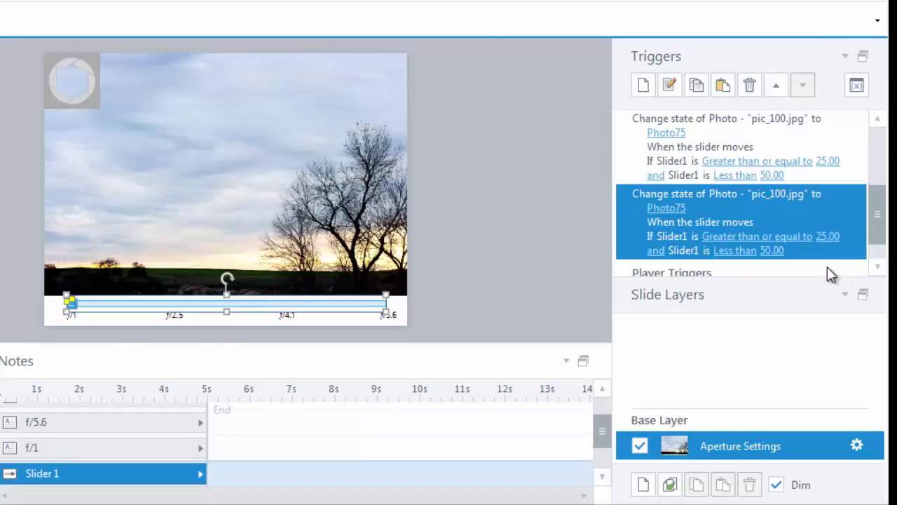
double_click(803, 218)
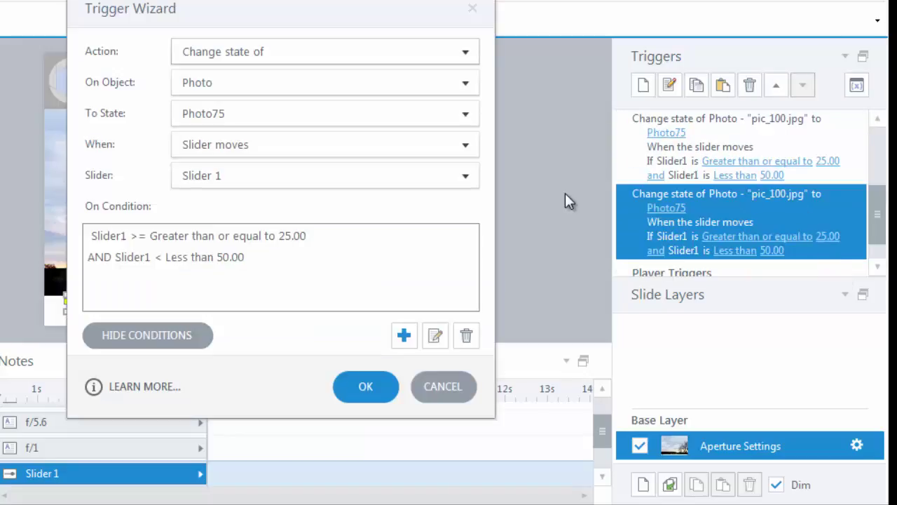
click(357, 114)
click(360, 178)
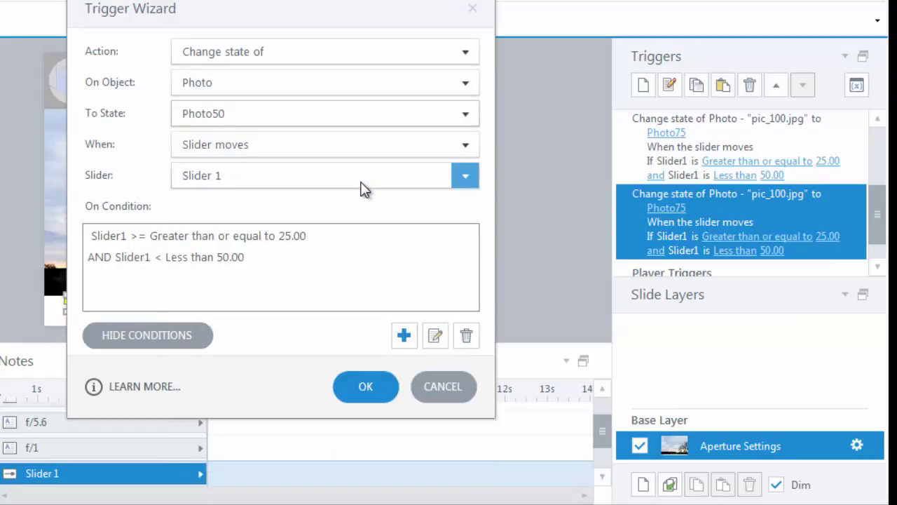
- Change the Photo50 trigger's conditions to Slider1 greater than or equal to 50 and less than 75, and save it
double_click(289, 236)
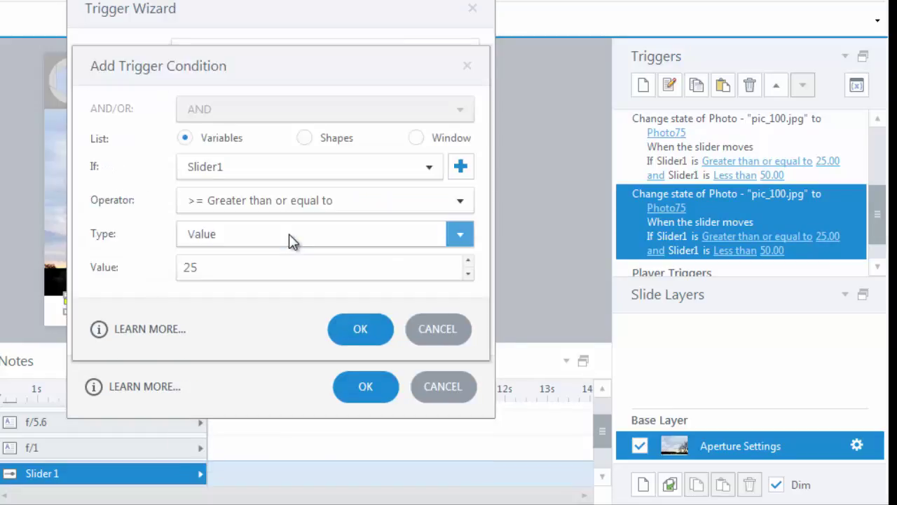
click(232, 264)
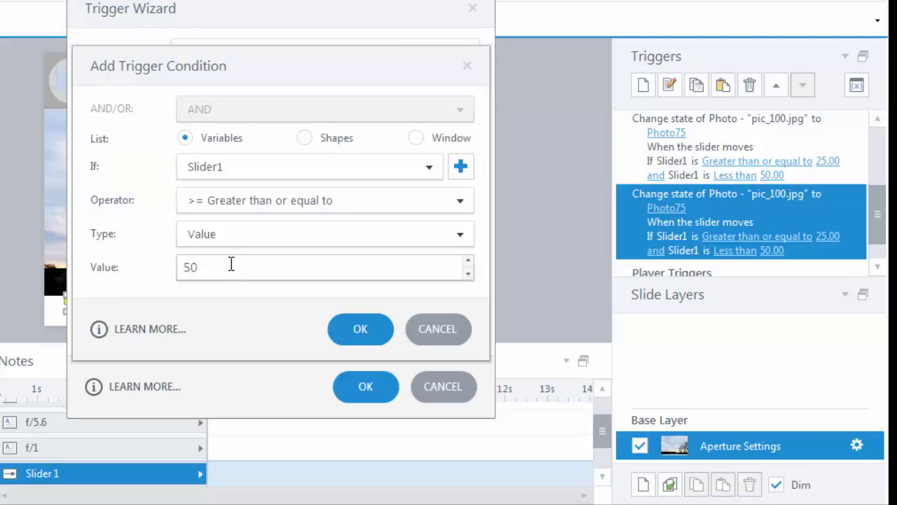
click(365, 331)
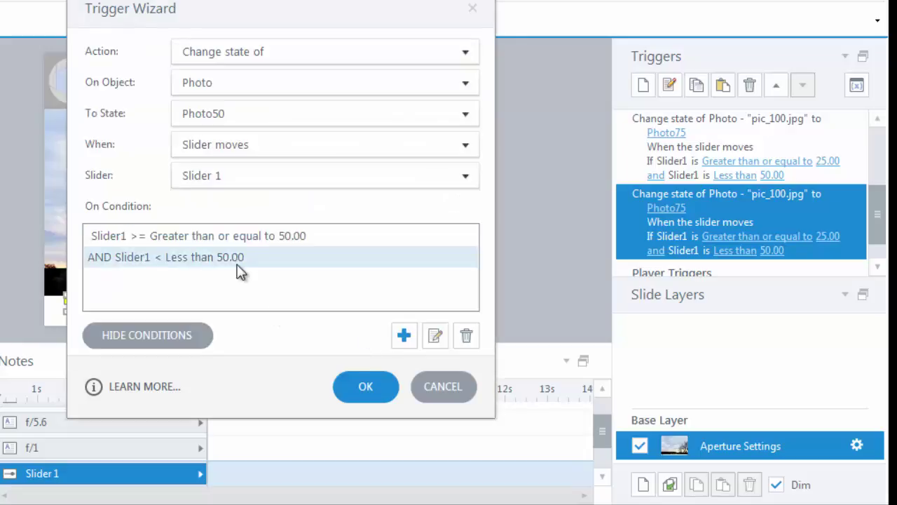
double_click(239, 259)
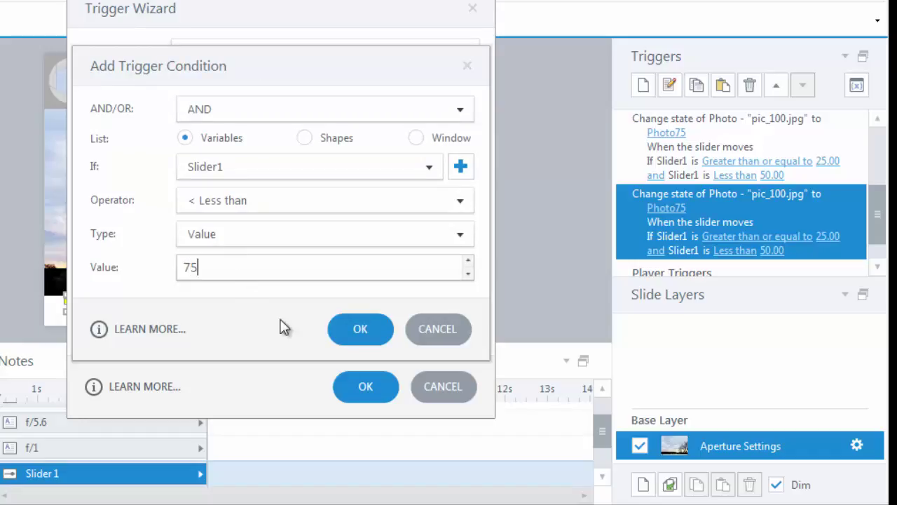
click(351, 332)
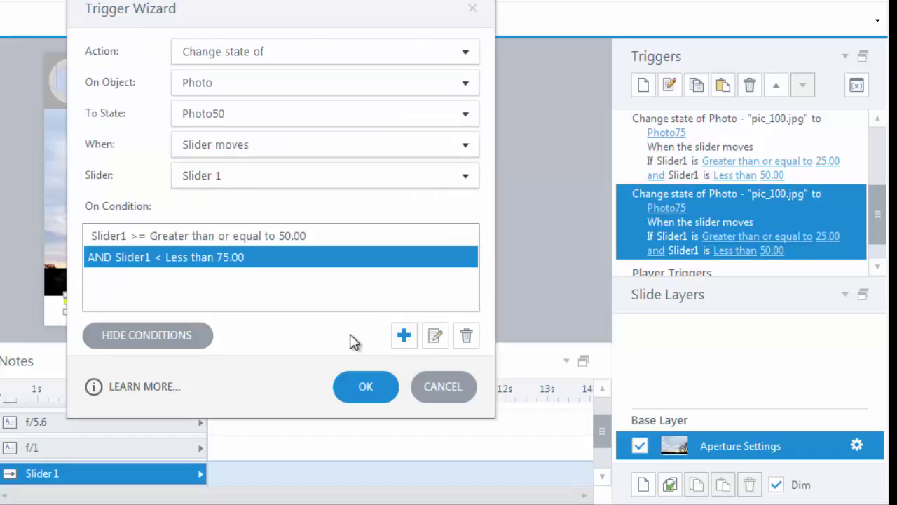
click(370, 384)
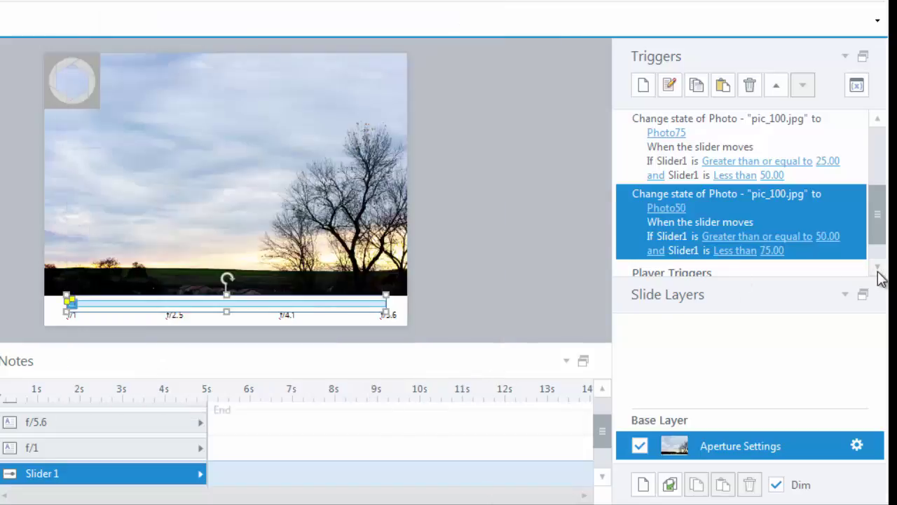
- Set the target state of the remaining Photo75 duplicate, just above the Photo50 trigger, to Photo25
scroll(880, 273, down, 2)
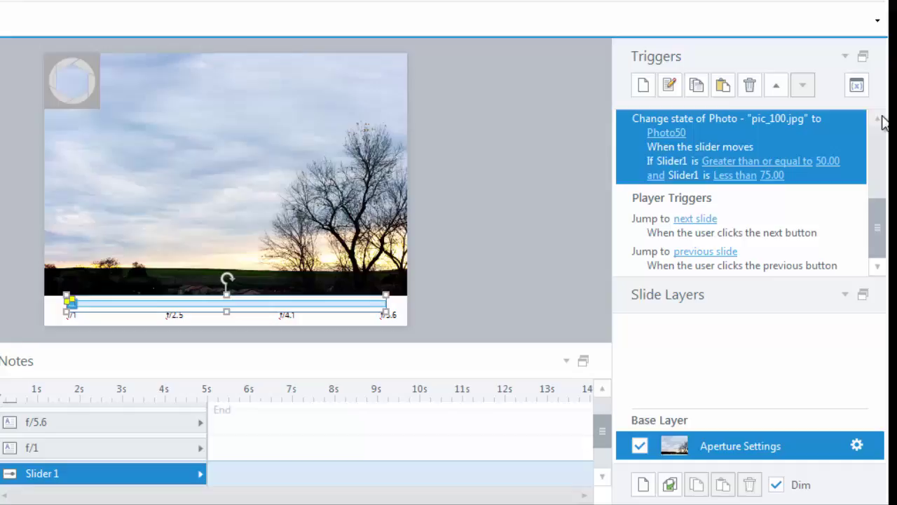
scroll(881, 120, up, 4)
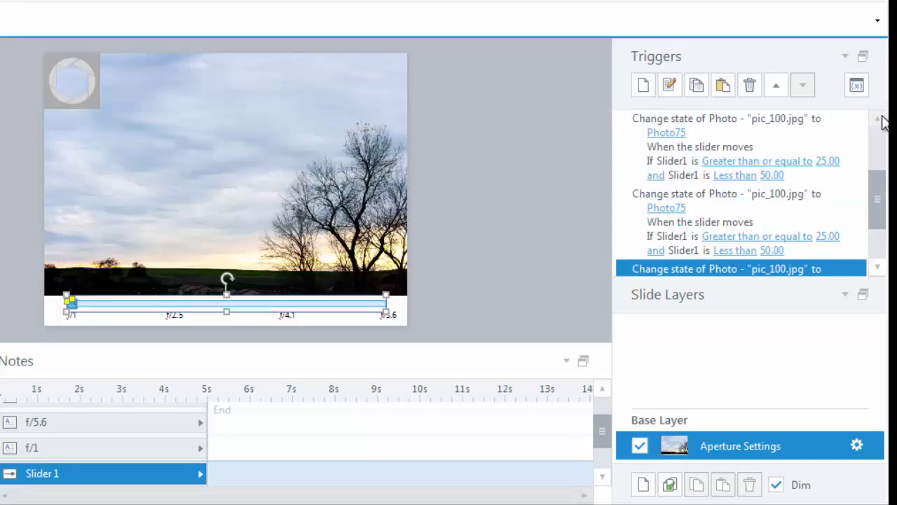
double_click(729, 209)
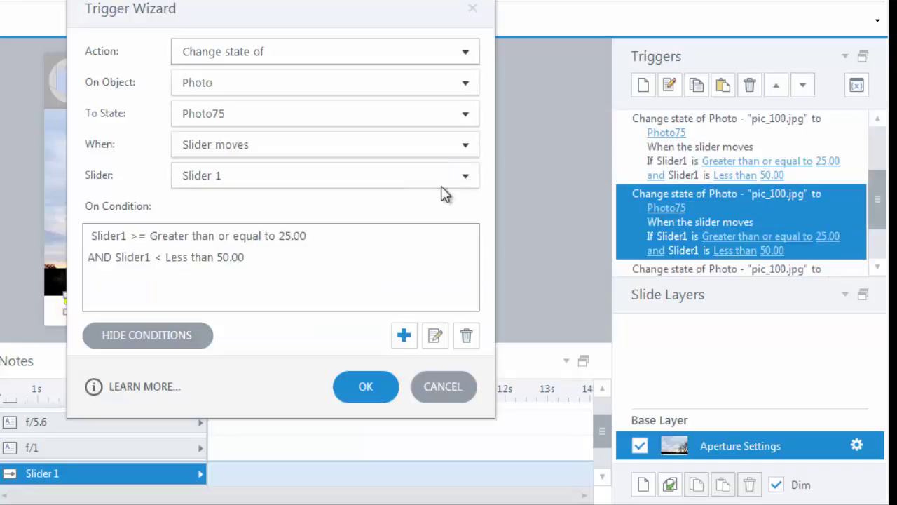
click(460, 118)
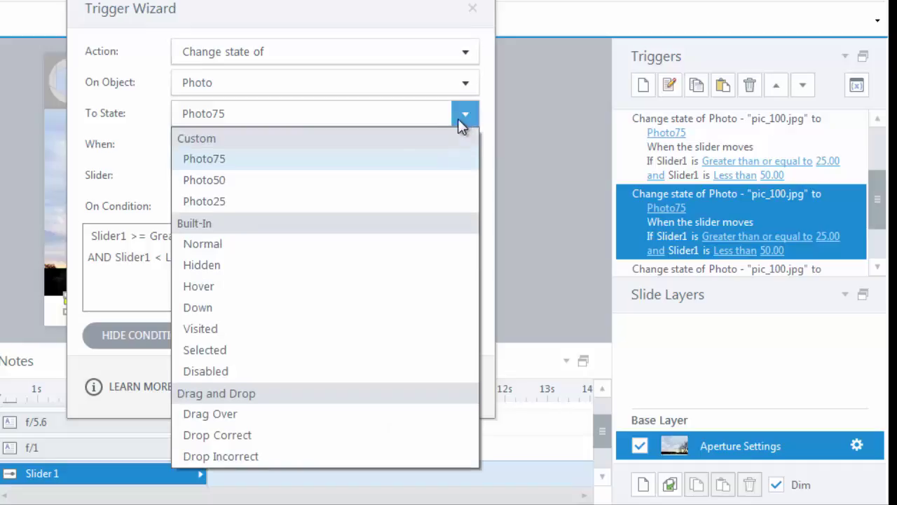
click(373, 200)
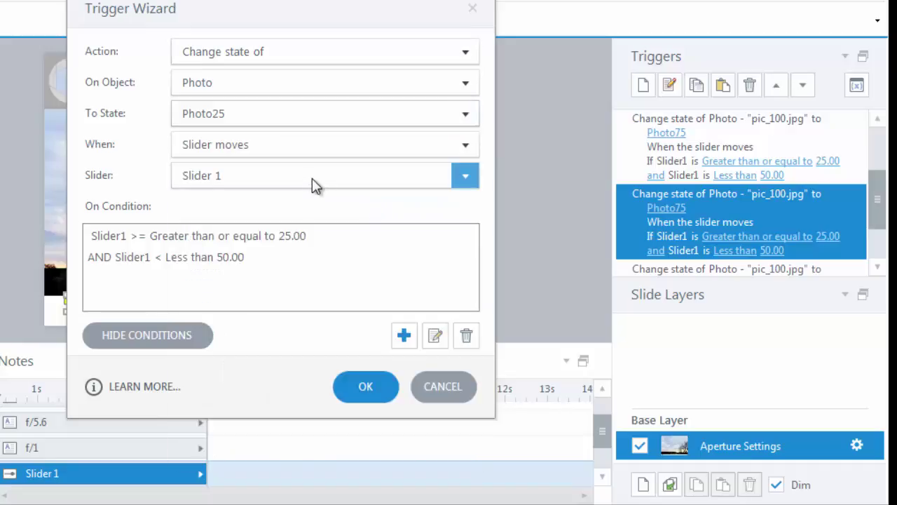
- Delete the Photo25 trigger's first condition, change the remaining one to Slider1 greater than or equal to 75, and save it
click(257, 238)
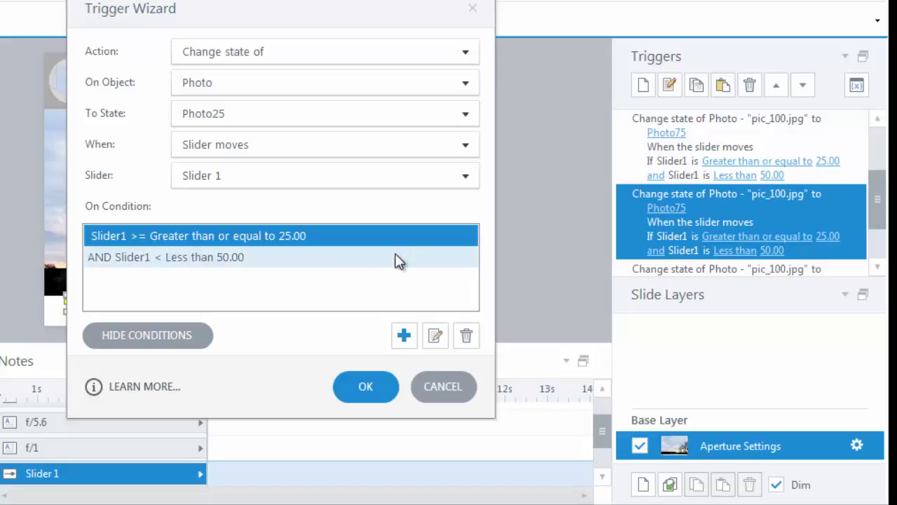
click(466, 336)
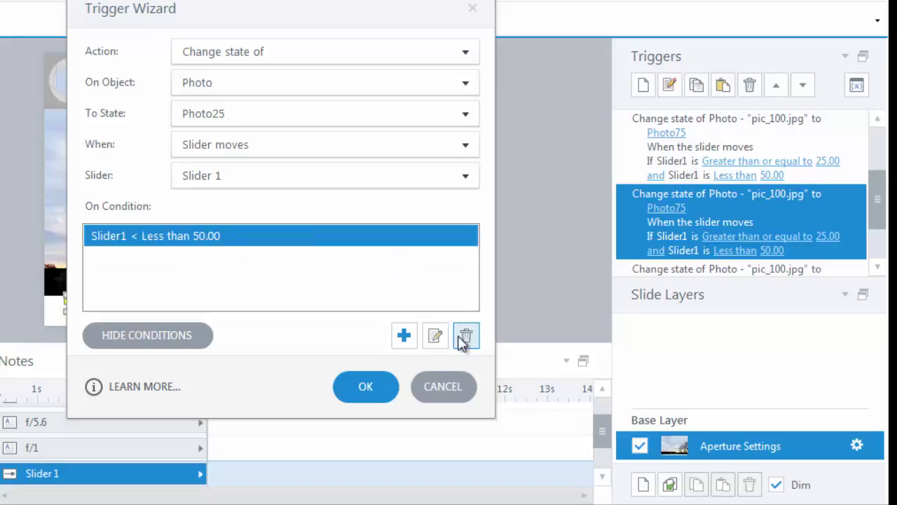
double_click(263, 239)
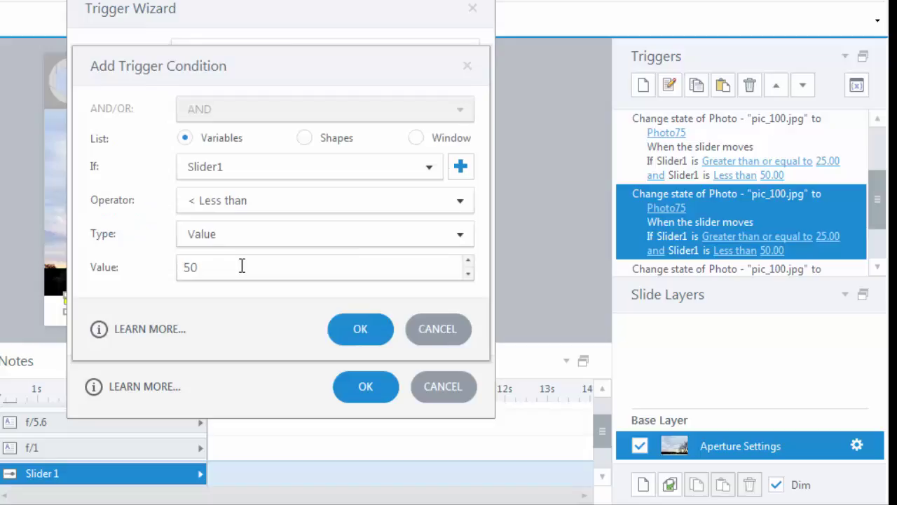
click(266, 202)
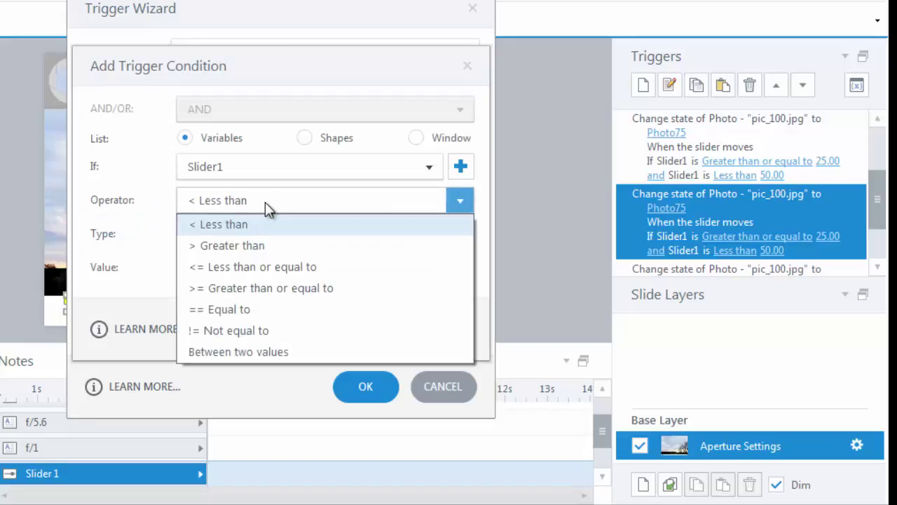
click(270, 288)
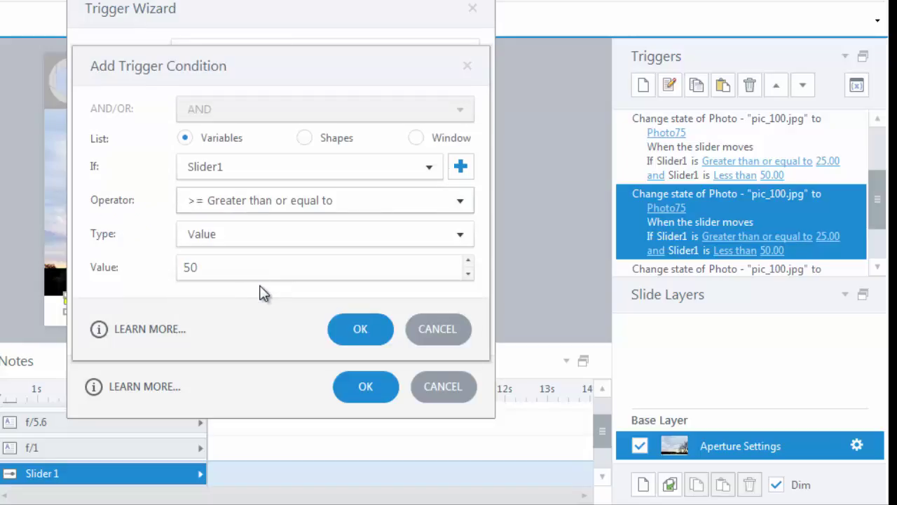
click(238, 268)
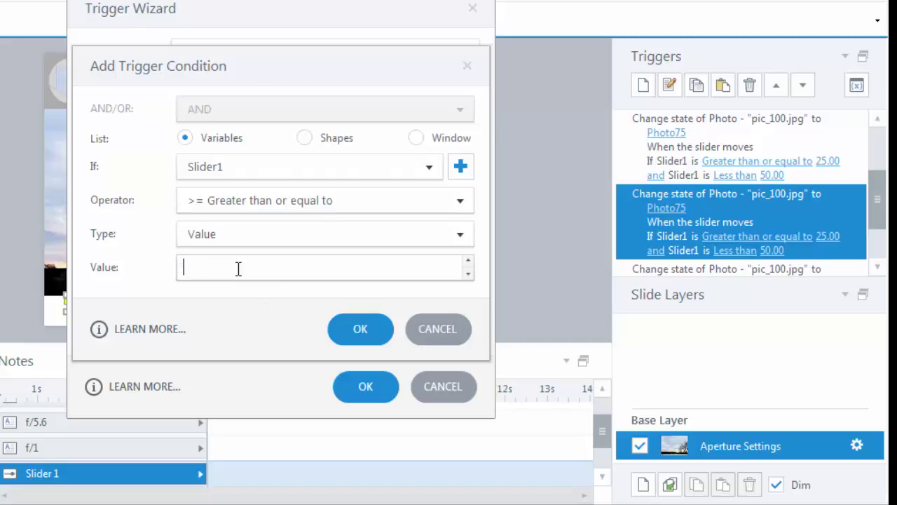
click(351, 342)
click(373, 384)
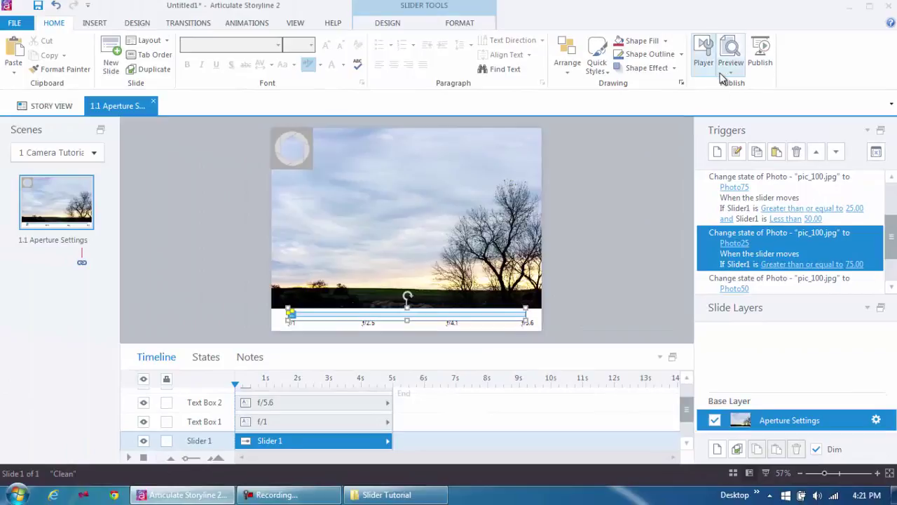
- Preview this slide again, move the slider to test all photo states, and close the preview
click(729, 73)
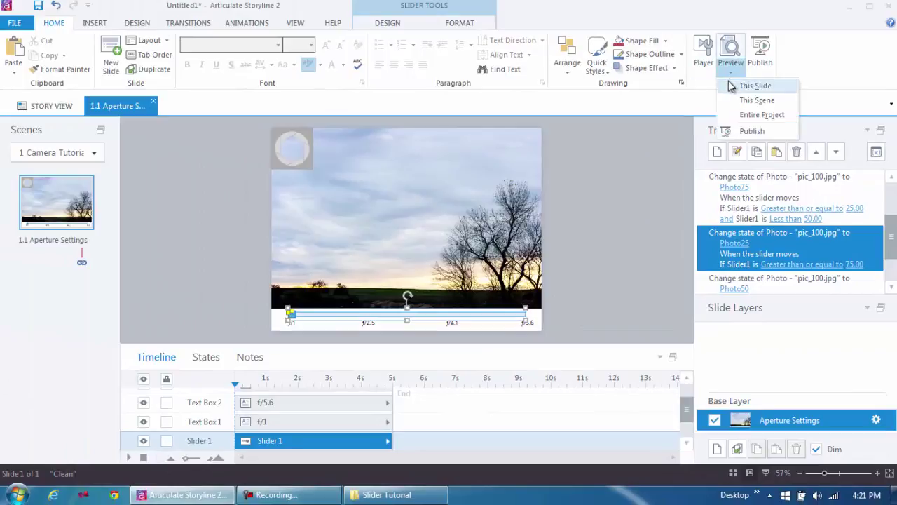
click(728, 82)
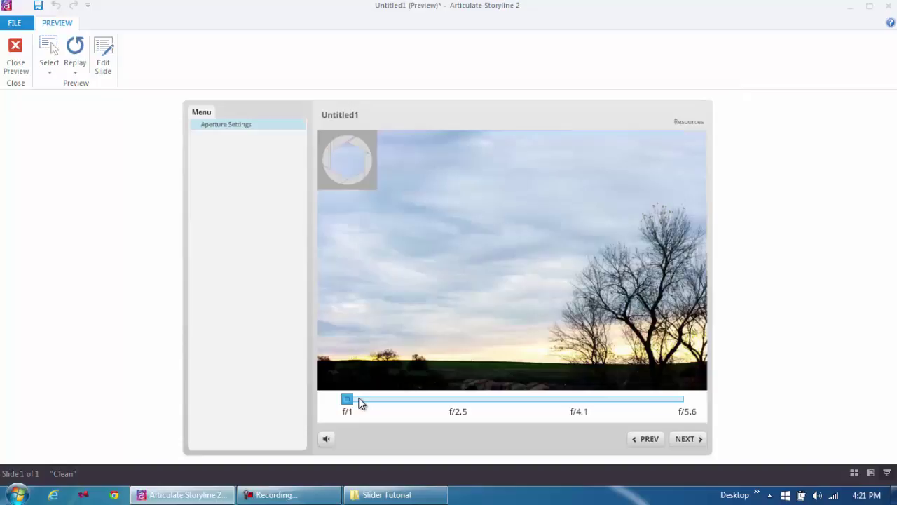
drag(351, 403, 364, 384)
click(26, 66)
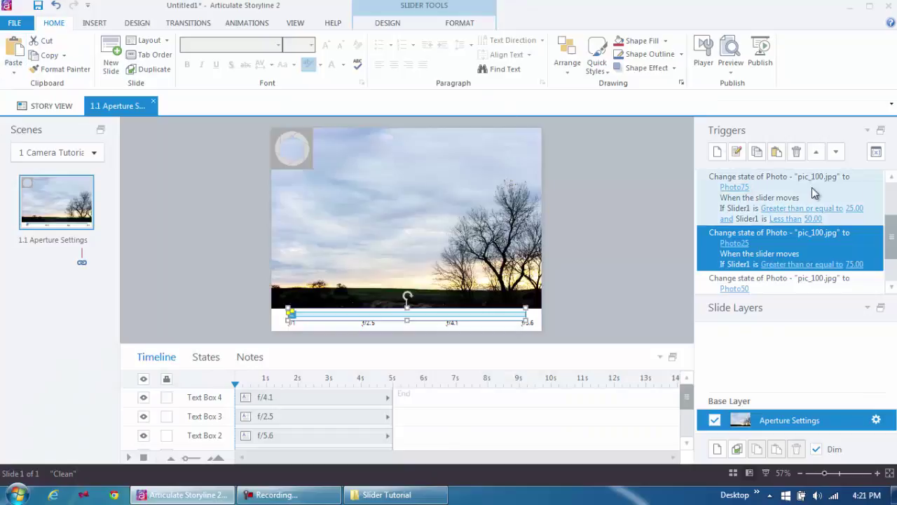
- Duplicate the Normal state trigger of Slider 1 by copying and pasting it
scroll(894, 199, up, 3)
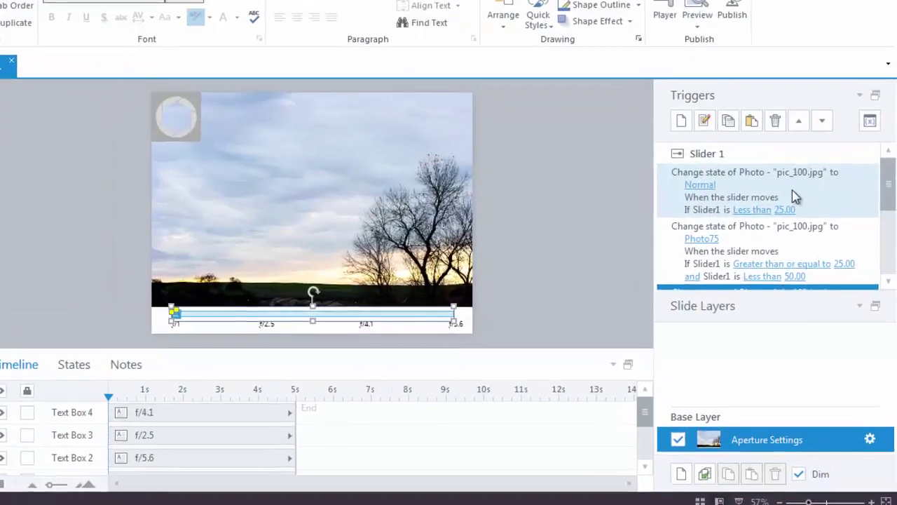
click(810, 210)
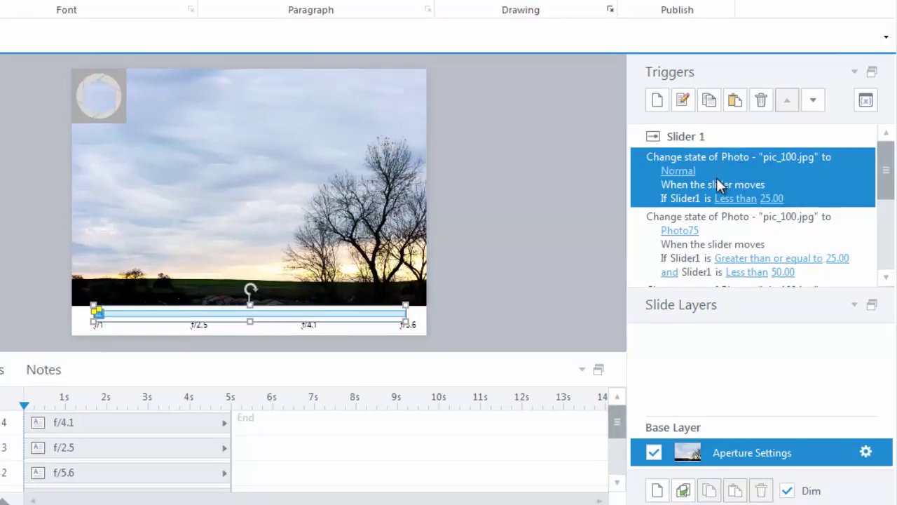
click(714, 102)
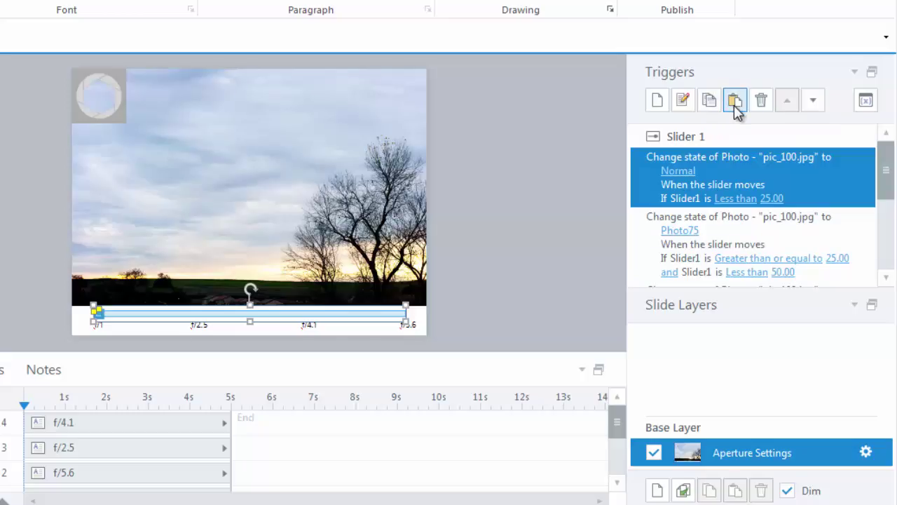
click(734, 104)
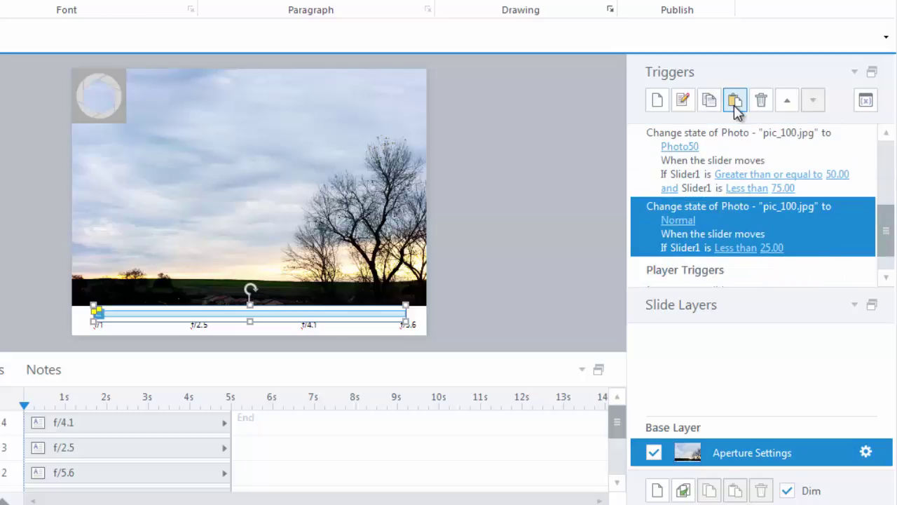
- Duplicate Slider 1's Photo75 trigger by copying and pasting it below the duplicated Normal trigger
click(884, 174)
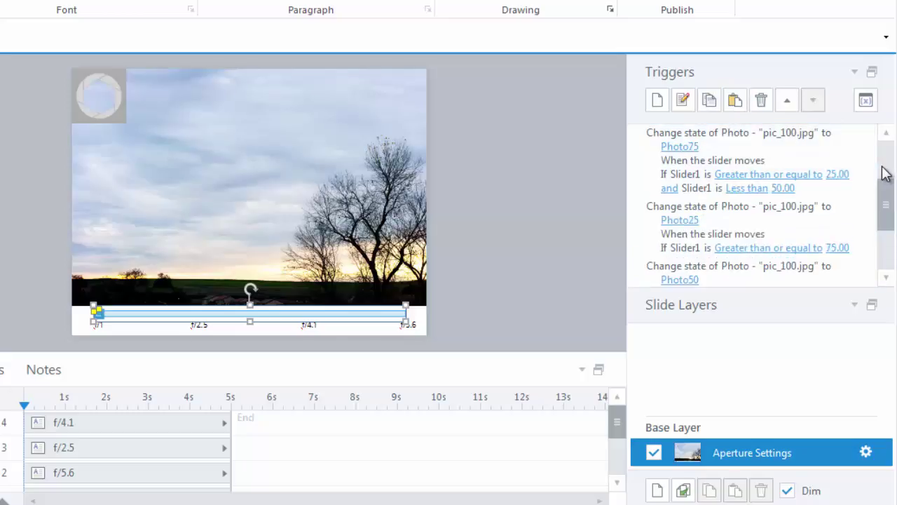
click(855, 307)
drag(885, 308, 892, 256)
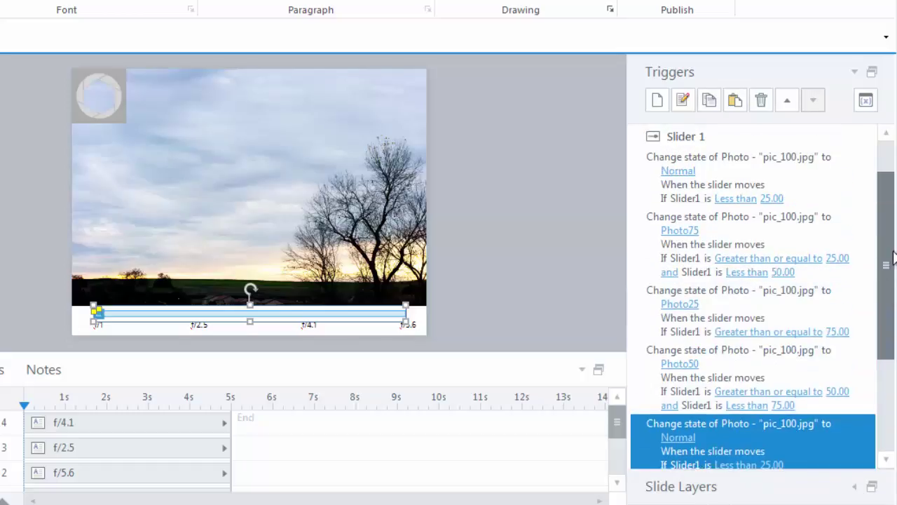
click(816, 236)
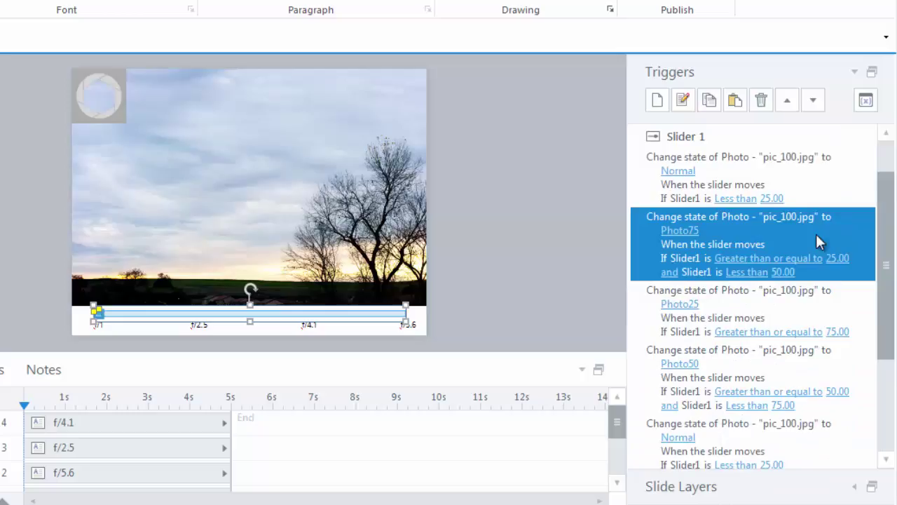
click(709, 100)
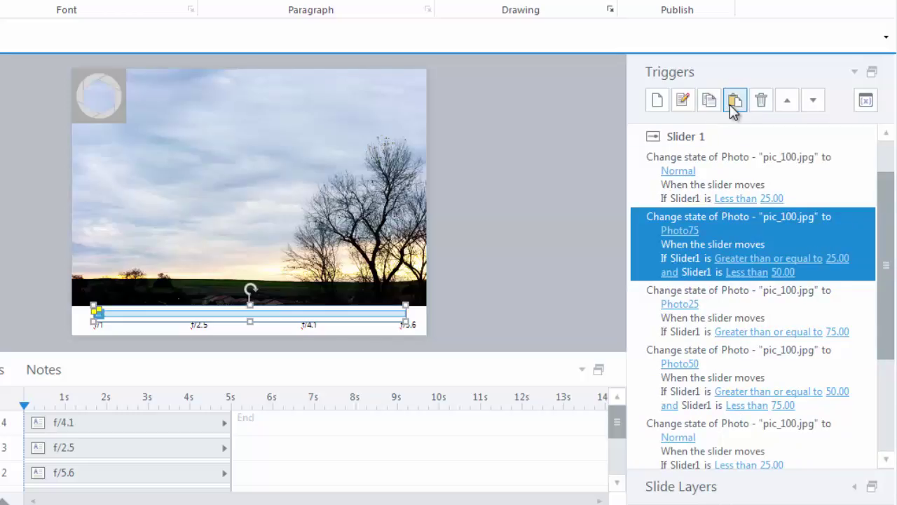
click(735, 102)
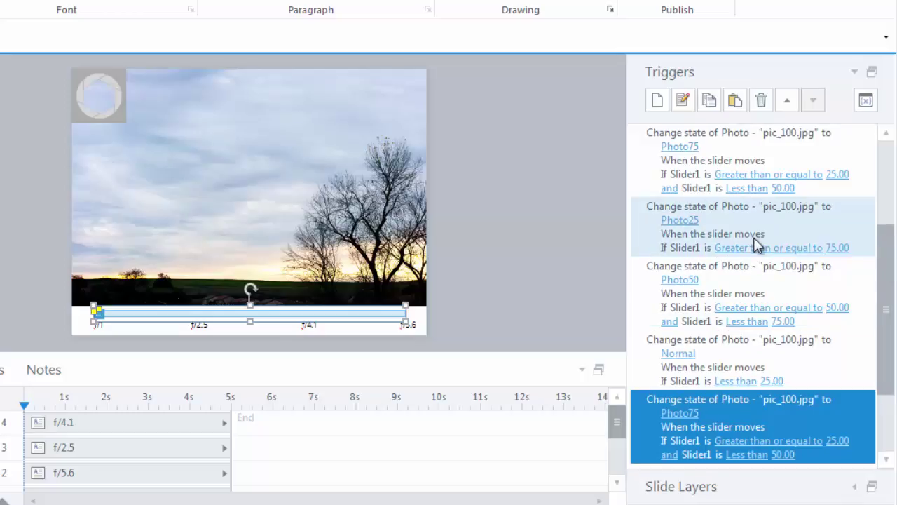
- Duplicate the Photo50 trigger and the Photo25 trigger of Slider 1 by copying and pasting each one
click(722, 300)
click(709, 101)
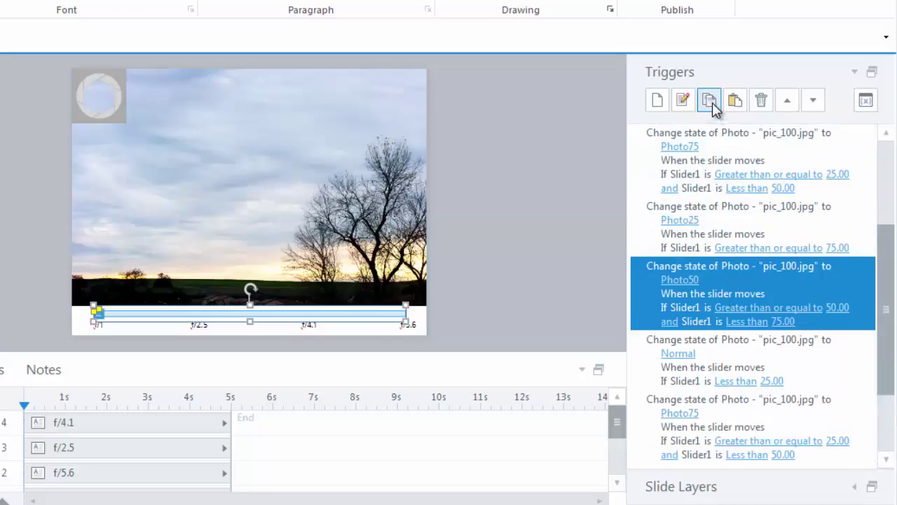
click(734, 101)
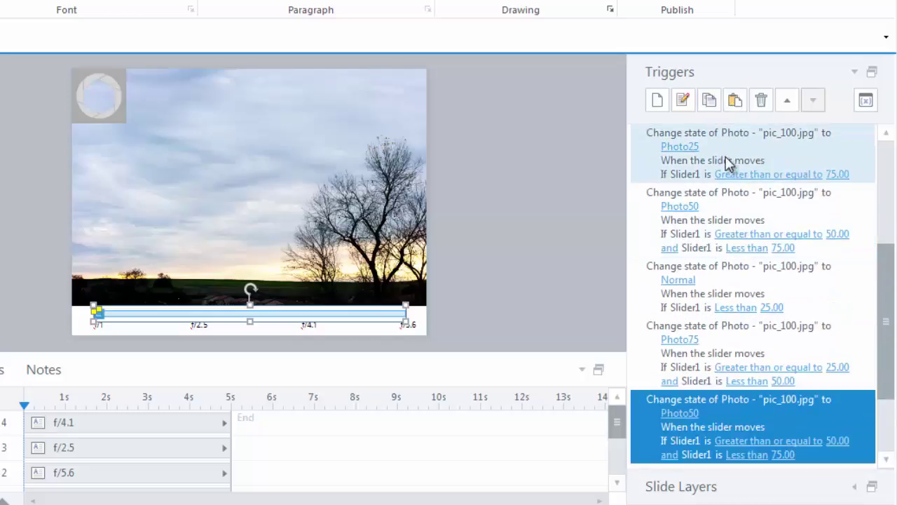
click(725, 154)
click(711, 100)
click(735, 103)
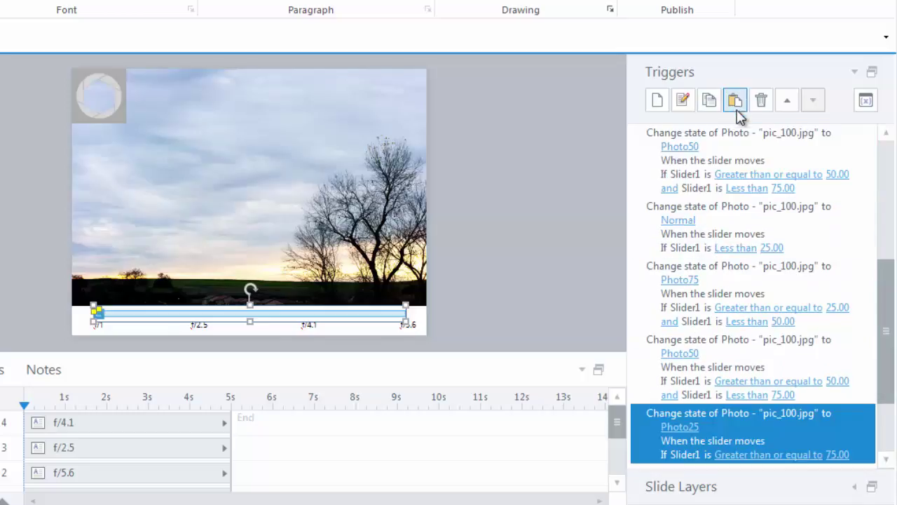
- Change the duplicated Normal trigger to act on the Aperture object instead of Photo, and save it
double_click(813, 231)
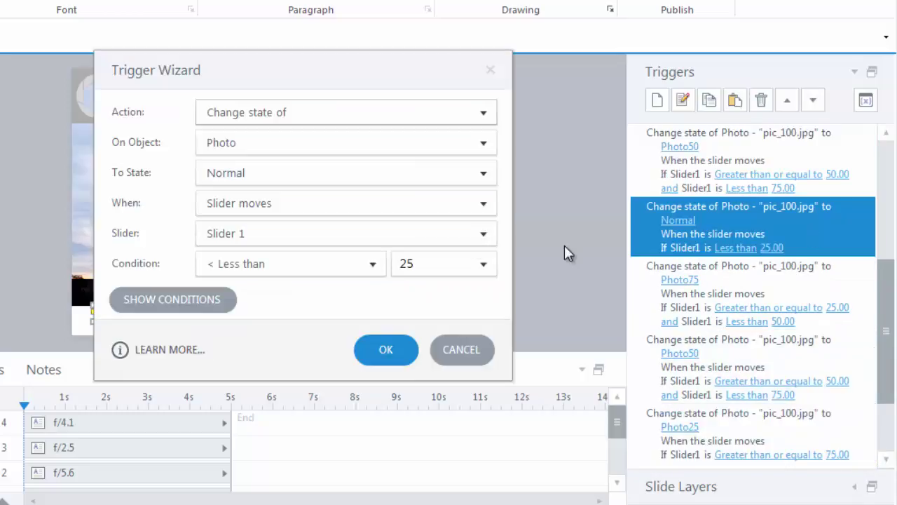
click(489, 147)
click(370, 207)
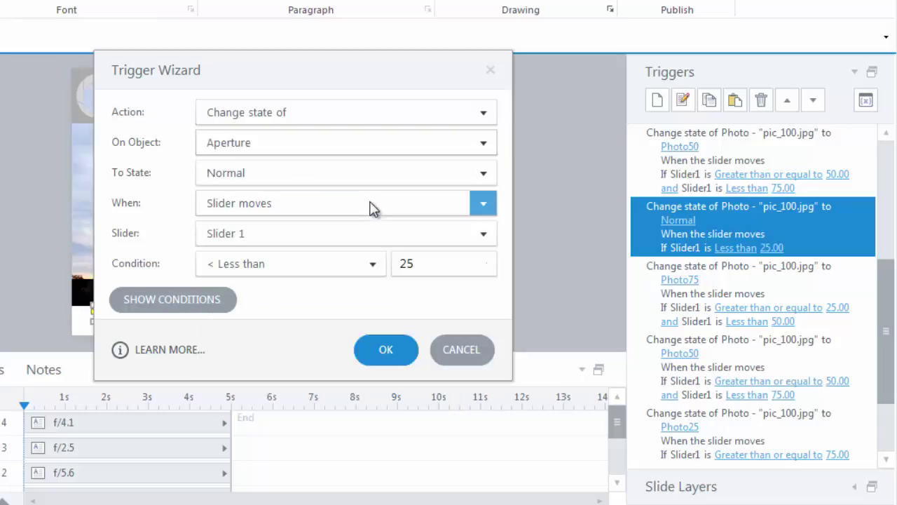
click(386, 348)
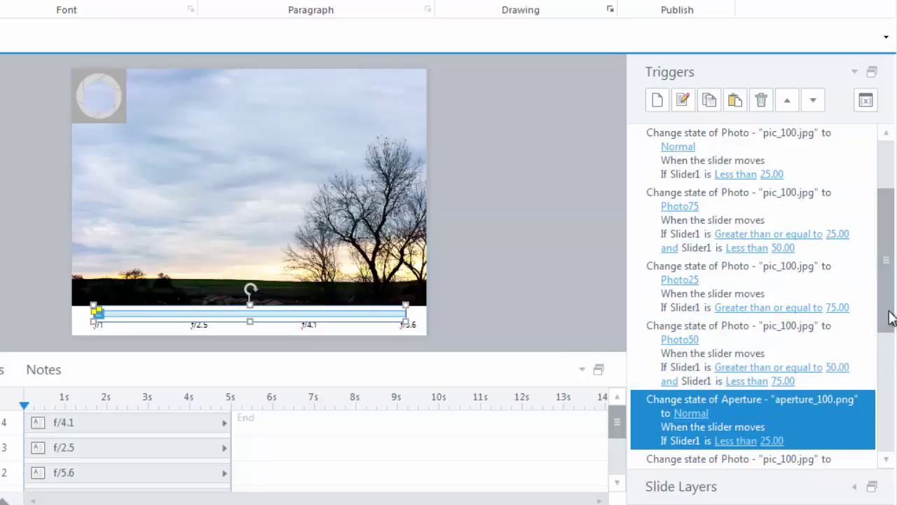
- Change the duplicated Photo75 trigger to set the Aperture object to the Aperture75 state, and save it
drag(888, 315, 883, 426)
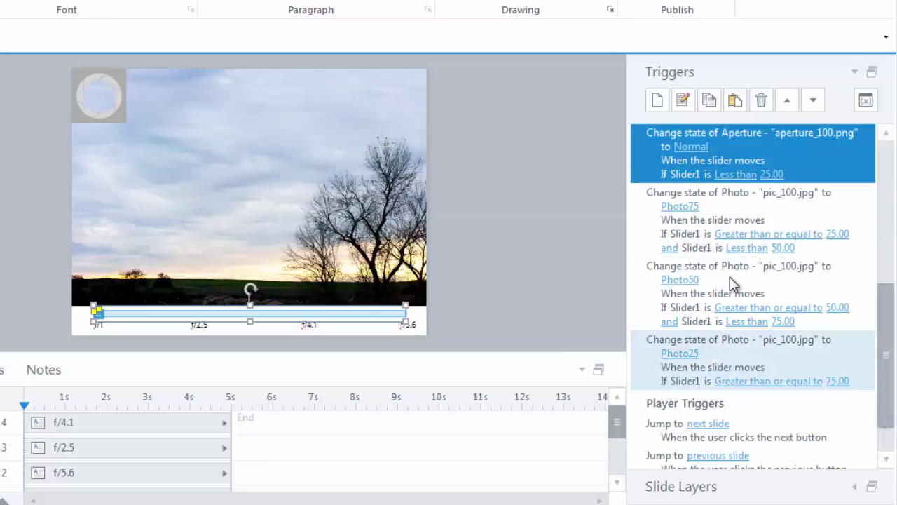
click(687, 220)
double_click(686, 220)
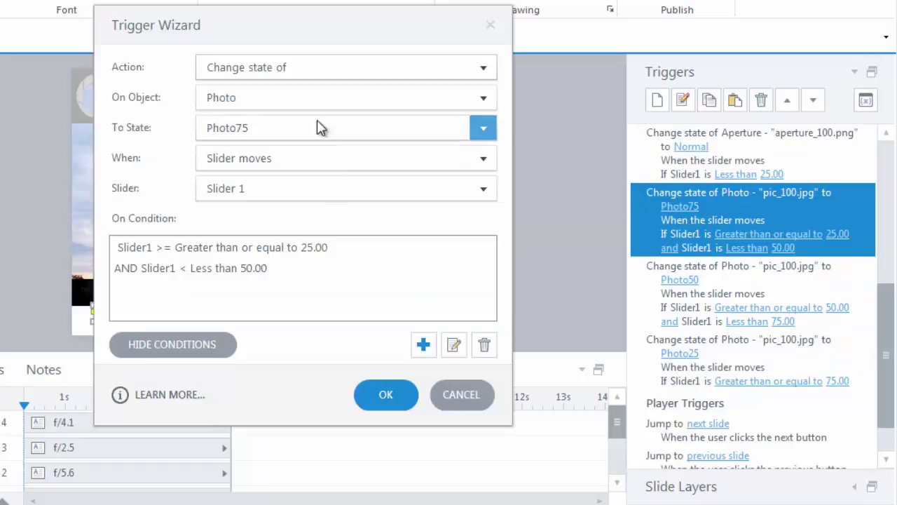
click(477, 97)
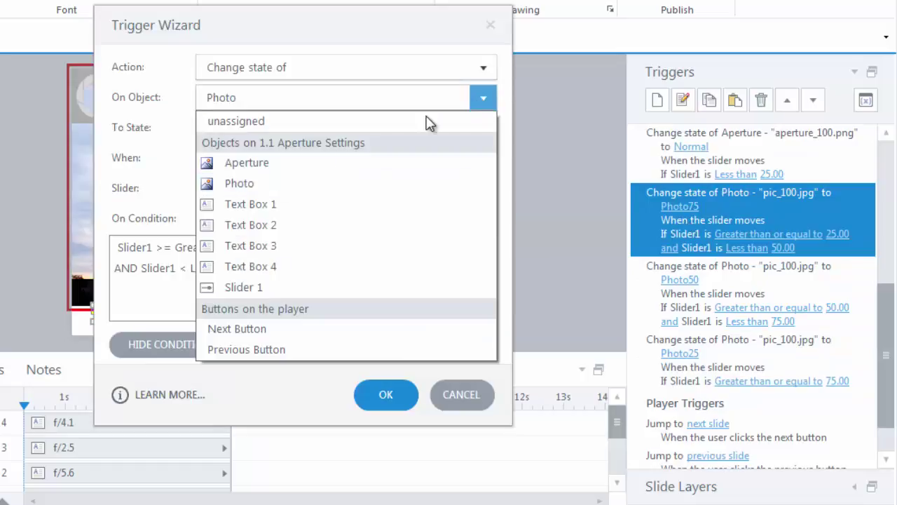
click(407, 166)
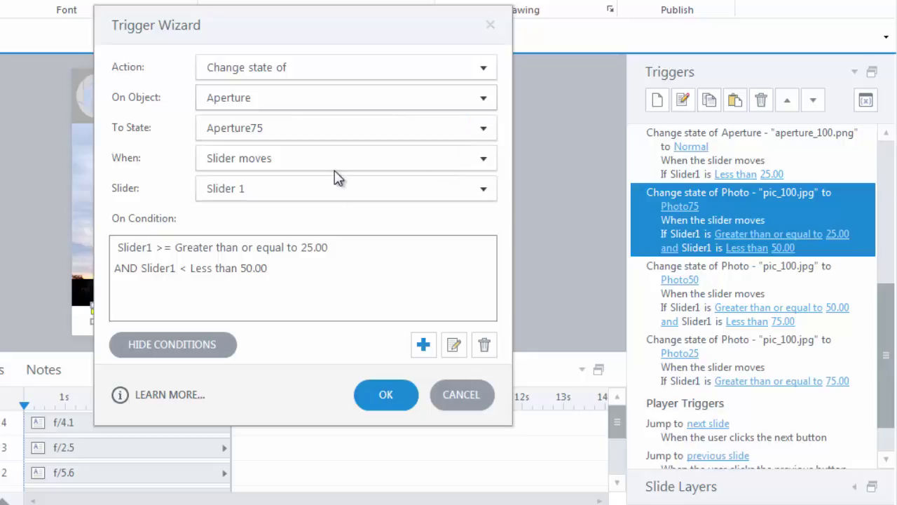
click(406, 392)
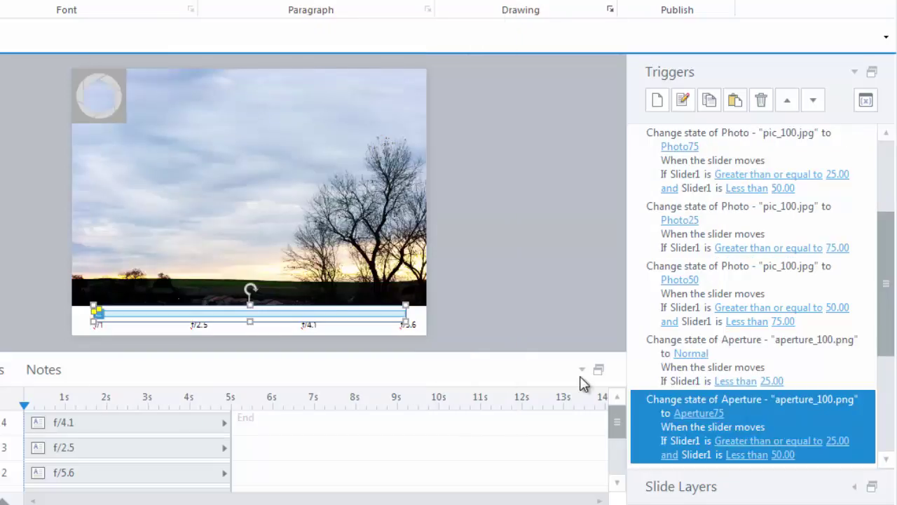
- Change the duplicated Photo50 trigger to set the Aperture object to the Aperture50 state, and save it
drag(887, 343, 891, 457)
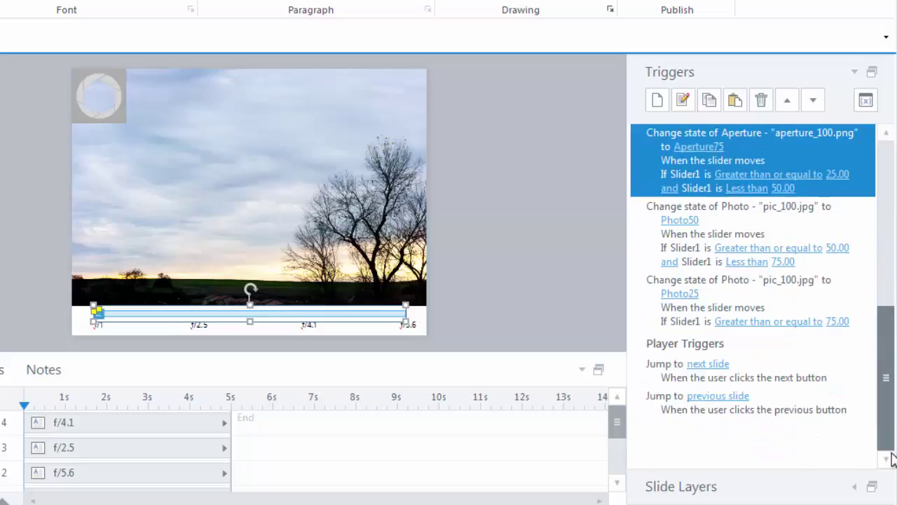
double_click(687, 226)
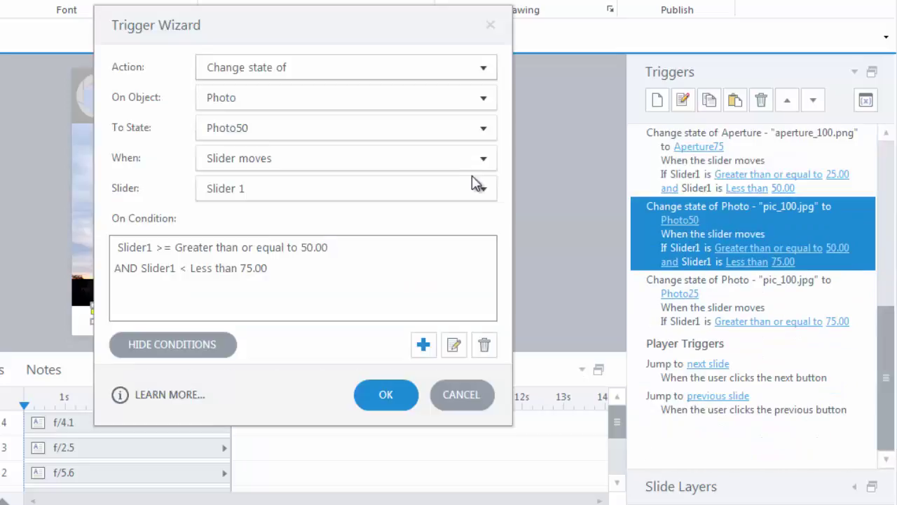
click(384, 103)
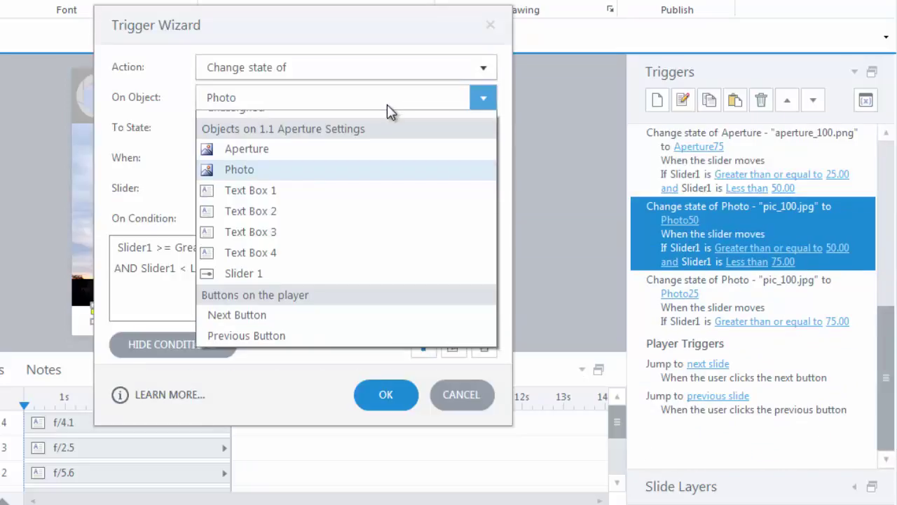
click(373, 163)
click(483, 128)
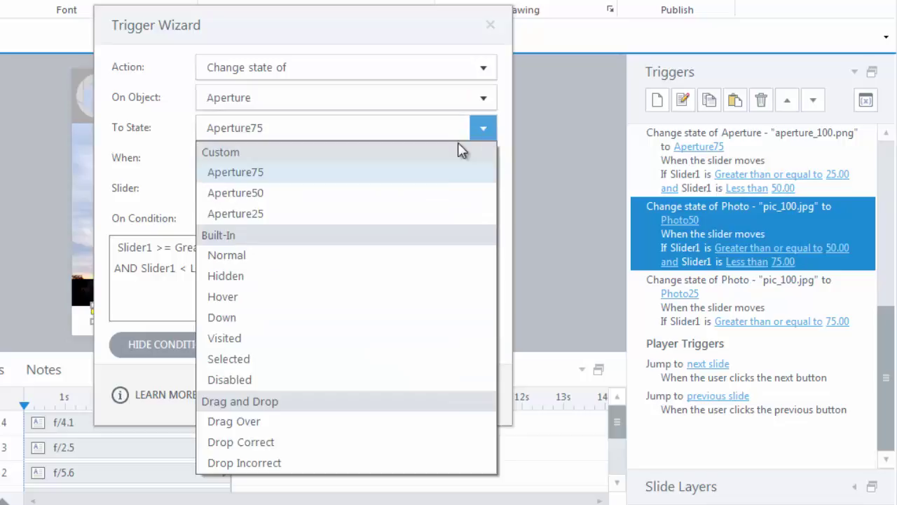
click(436, 200)
click(409, 396)
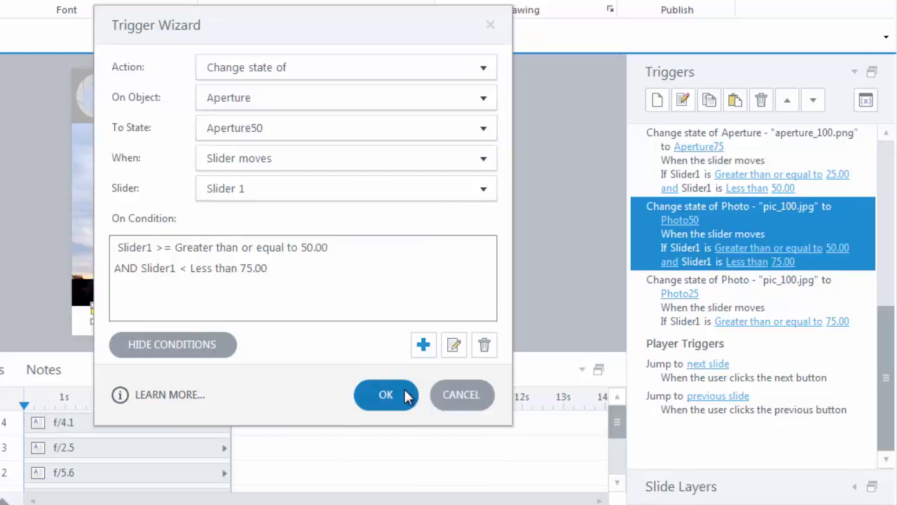
- Change the duplicated Photo25 trigger to set the Aperture object to the Aperture25 state, and save it
click(881, 416)
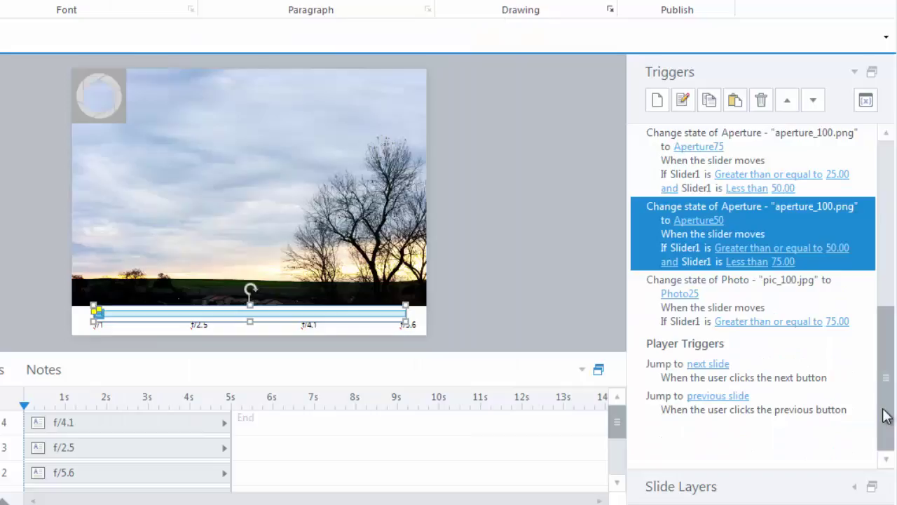
double_click(724, 309)
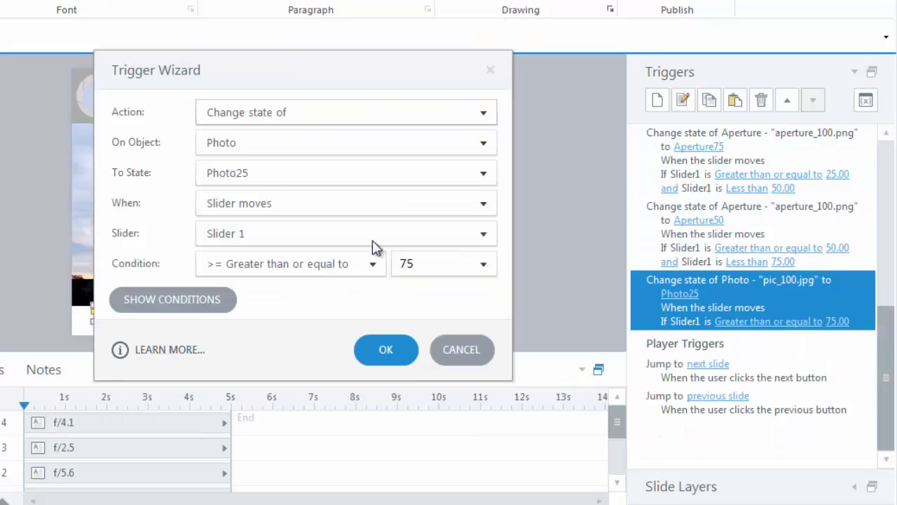
click(339, 143)
click(317, 207)
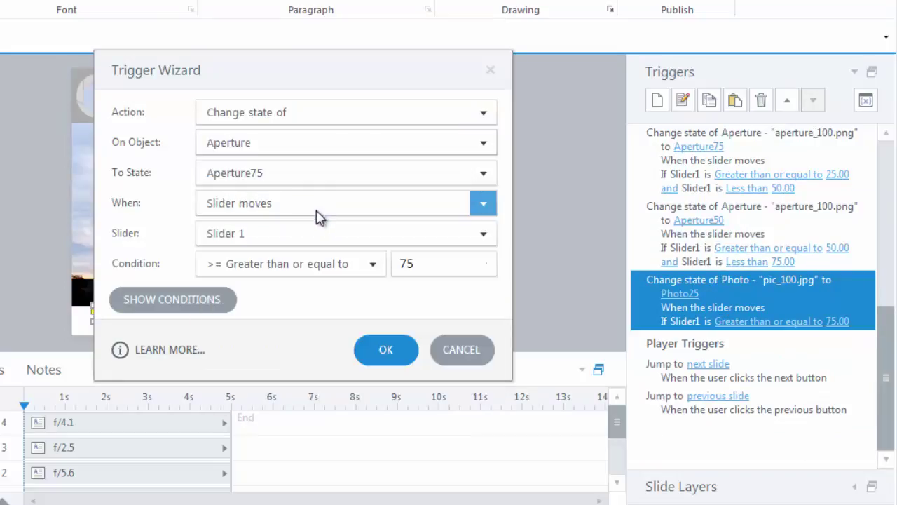
click(483, 174)
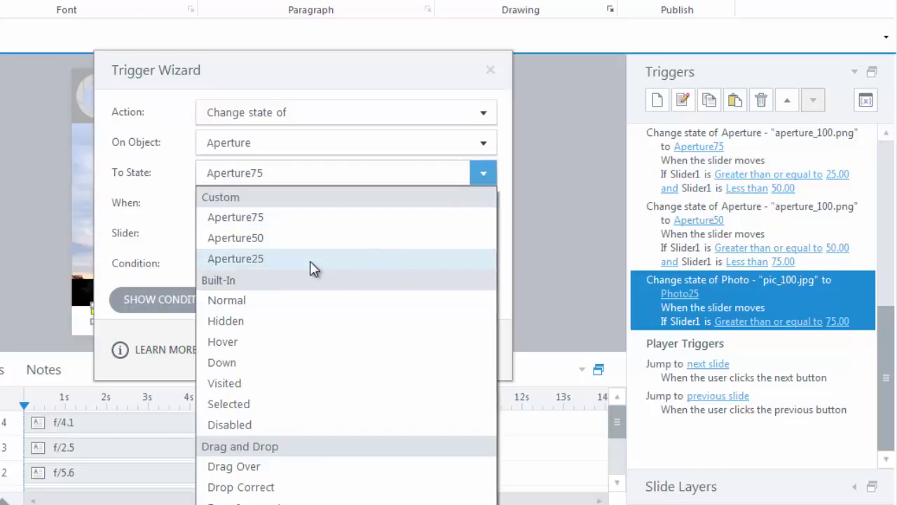
click(310, 261)
click(384, 350)
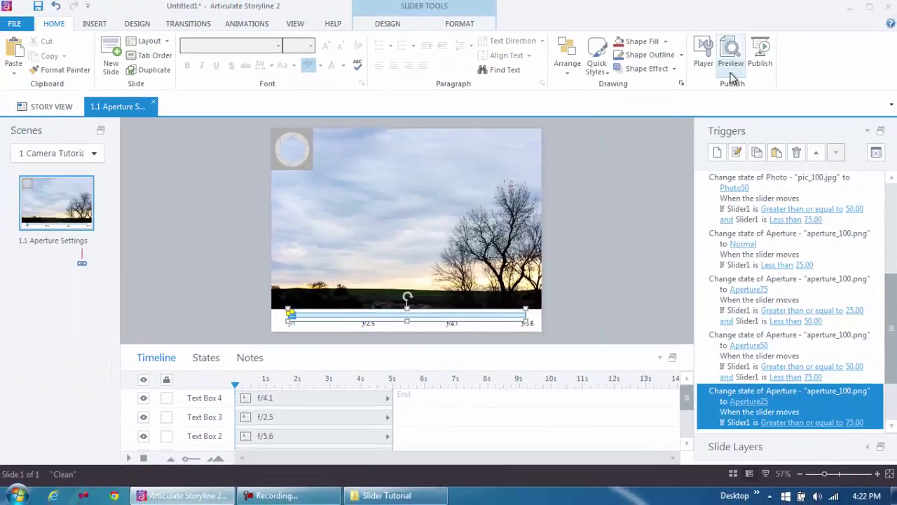
- Preview this slide, move the slider to test the photo and aperture states together, and close the preview
click(730, 73)
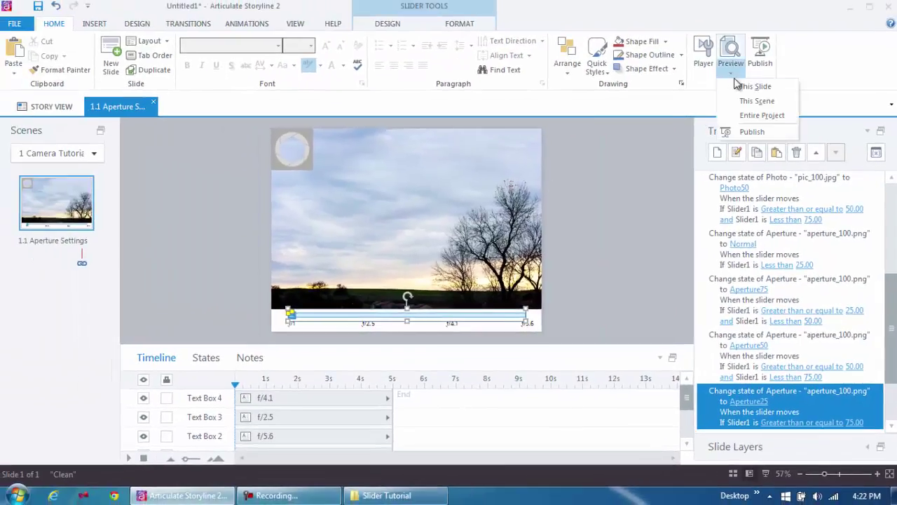
click(738, 87)
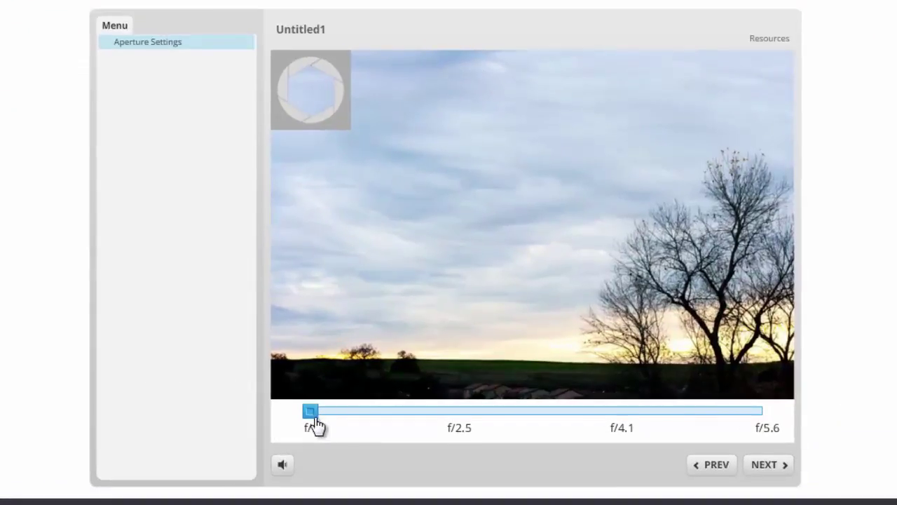
drag(312, 412, 609, 394)
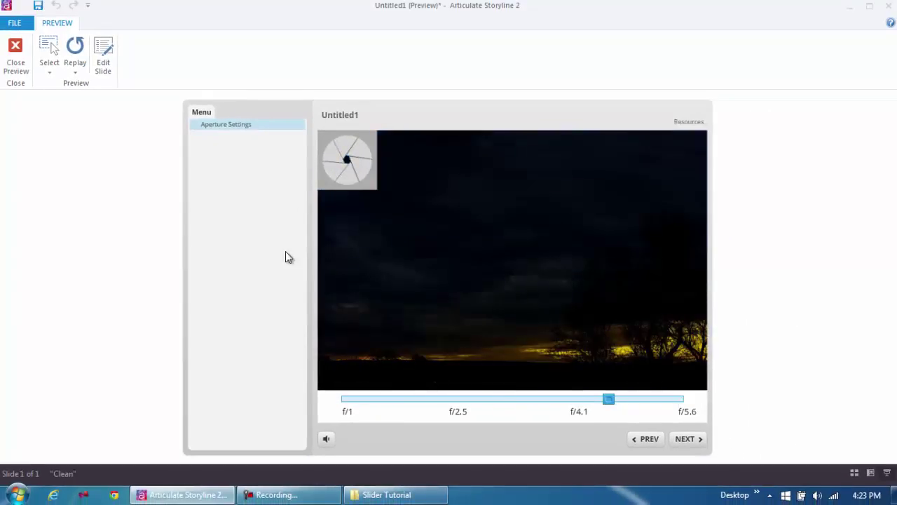
click(15, 59)
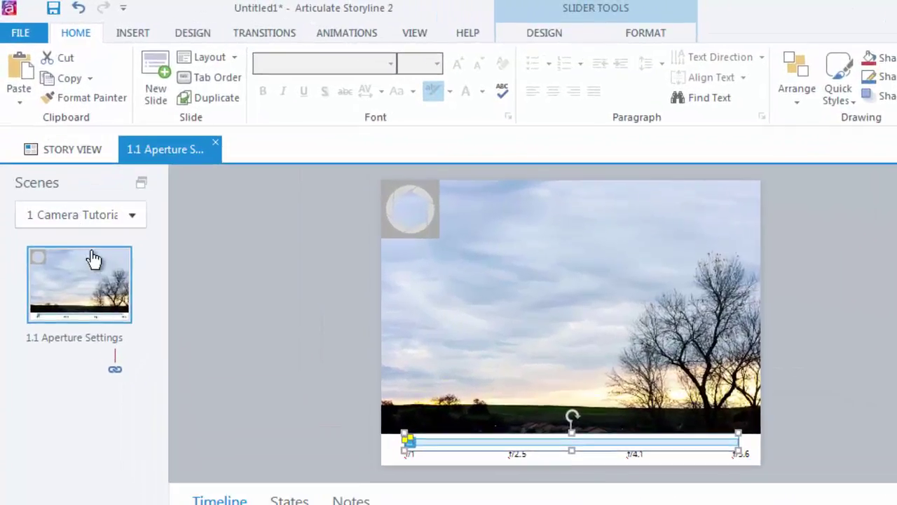
- Duplicate the 1.1 Aperture Settings slide and delete the aperture picture and the photo from the copy
right_click(97, 276)
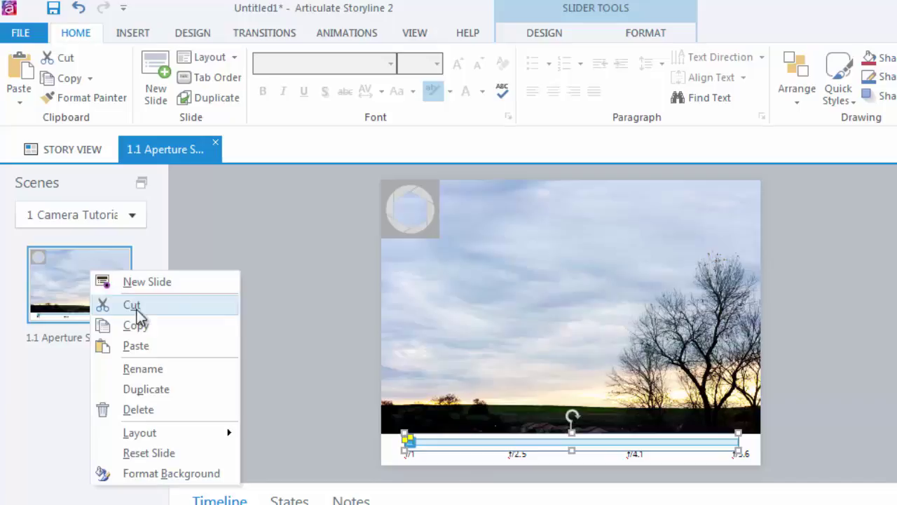
click(158, 390)
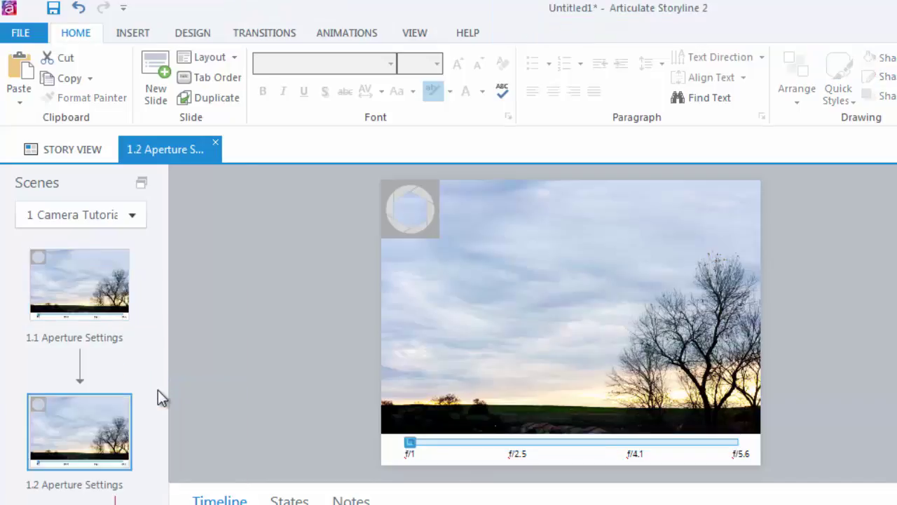
click(432, 235)
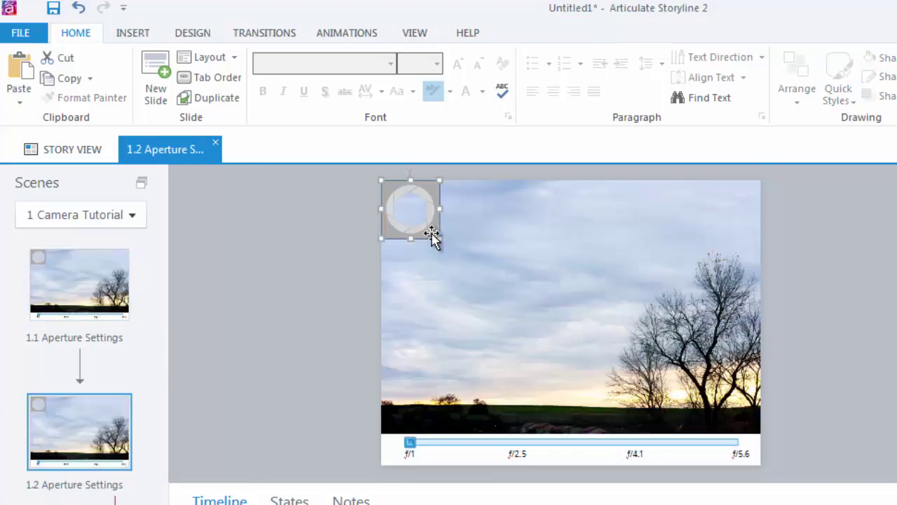
key(Delete)
click(463, 274)
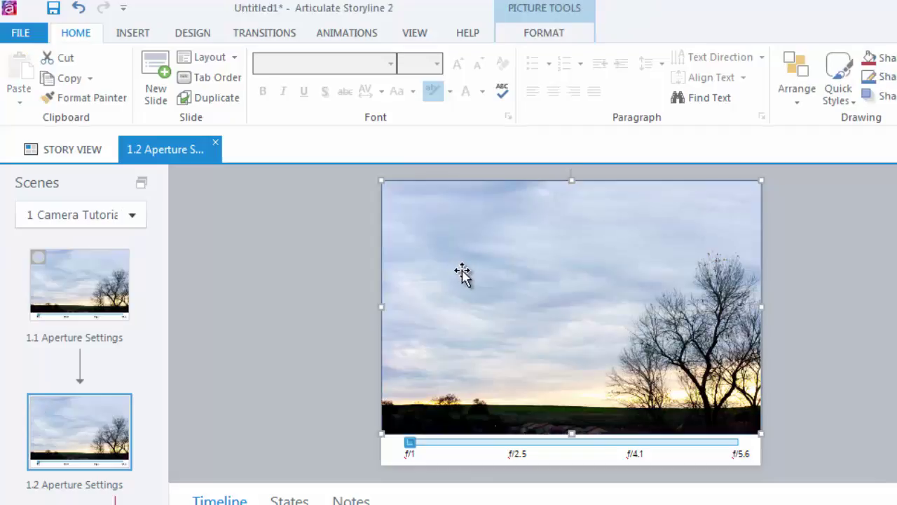
key(Delete)
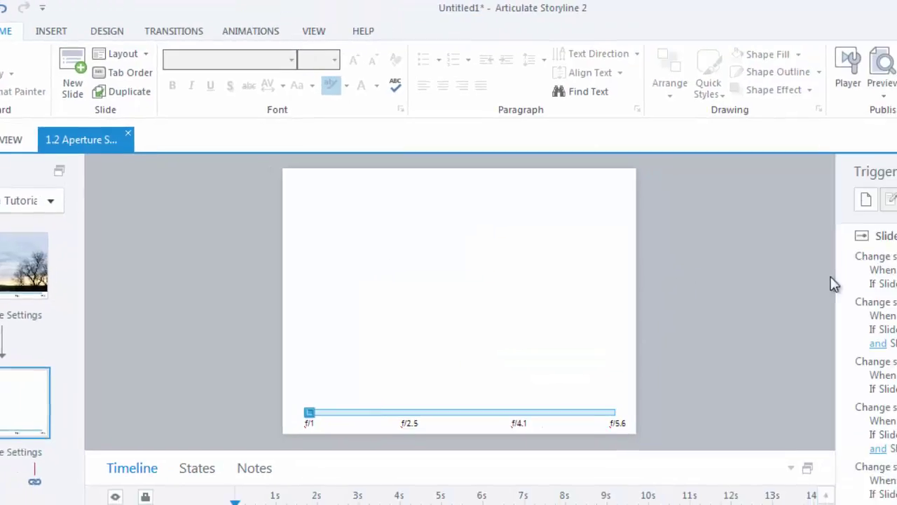
- Delete the slider's Aperture25 trigger from the duplicated slide and turn off further delete confirmations
click(701, 240)
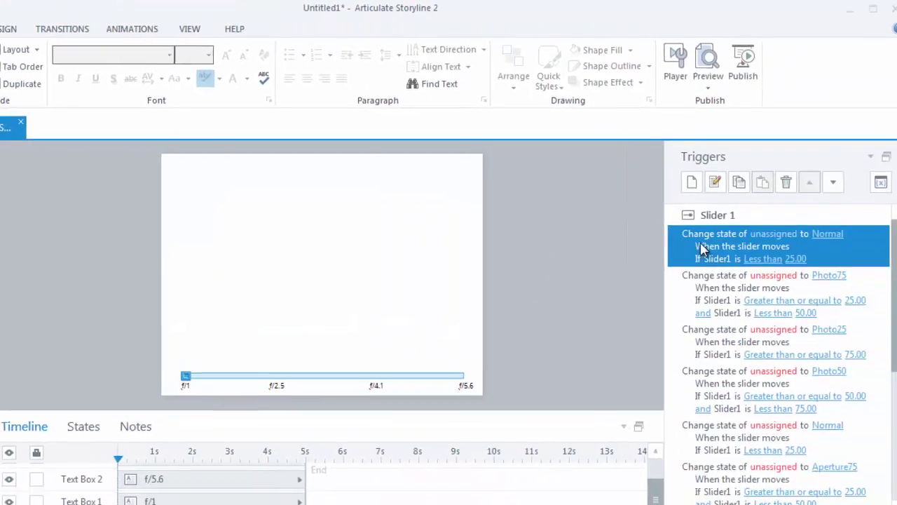
click(892, 396)
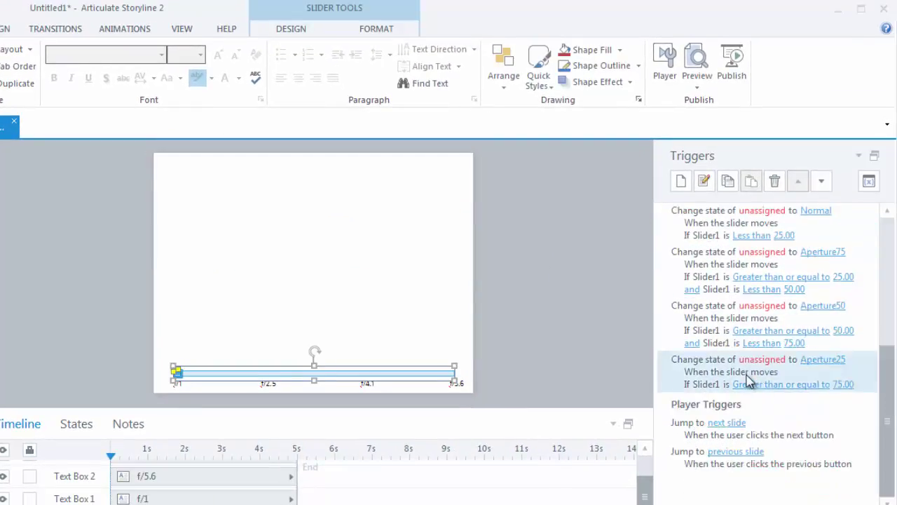
click(748, 379)
click(775, 181)
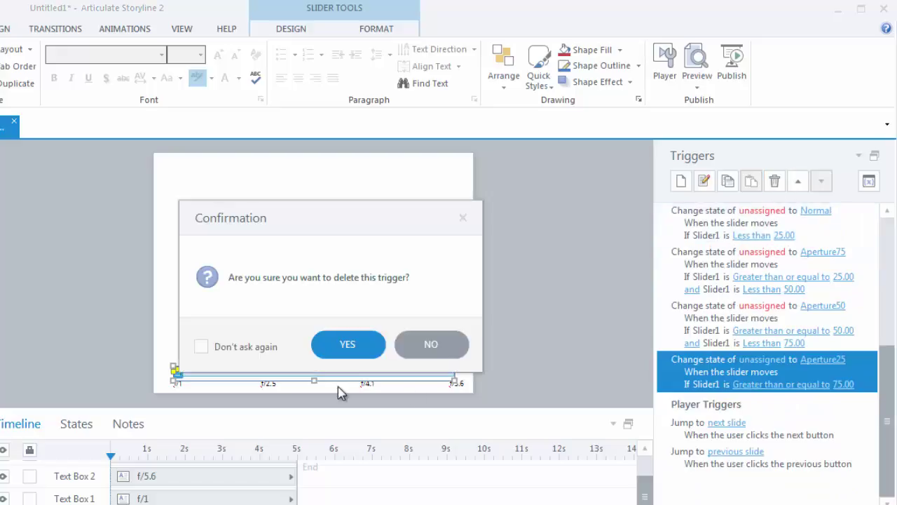
click(274, 352)
click(341, 344)
- Delete all remaining Slider 1 state-change triggers from the duplicated slide, keeping only the player triggers
click(710, 238)
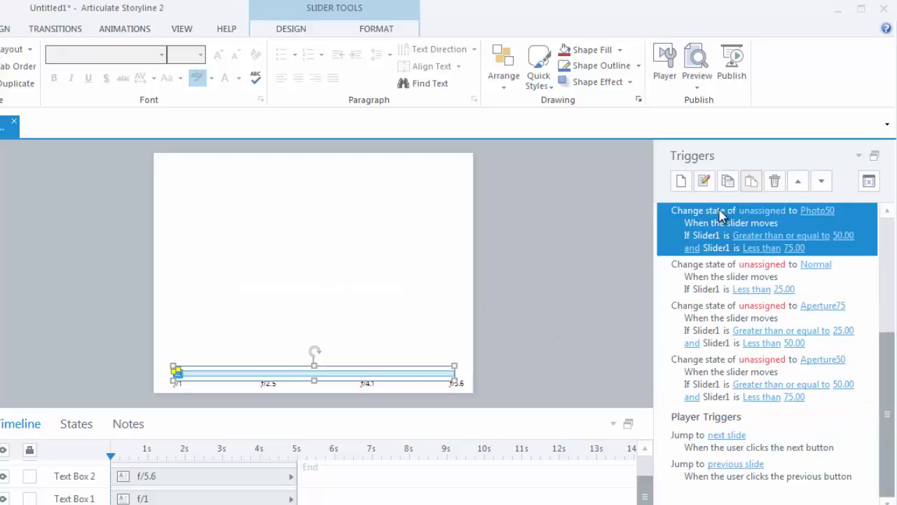
click(775, 182)
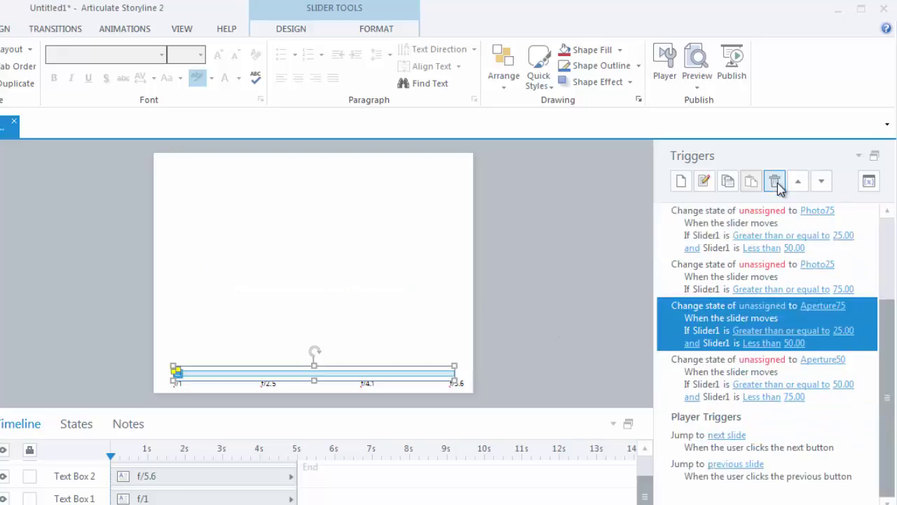
click(766, 228)
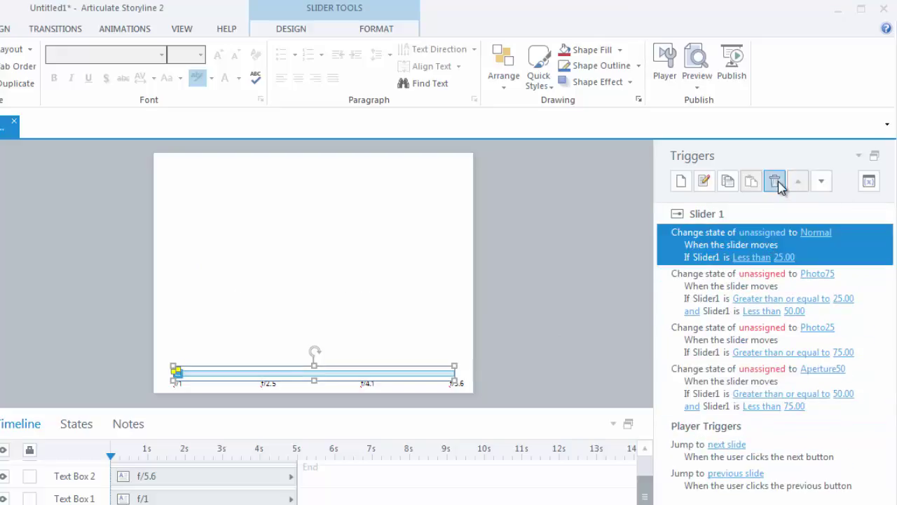
click(774, 181)
click(774, 181)
click(775, 181)
click(775, 181)
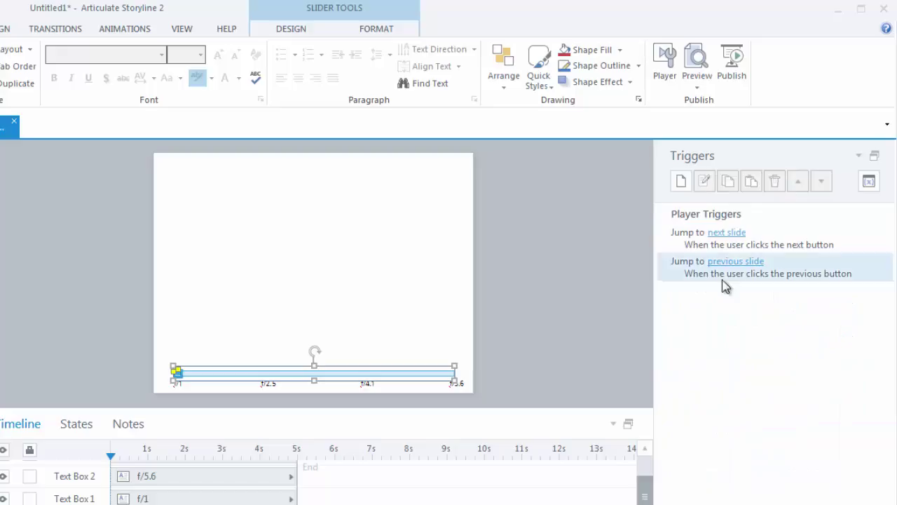
click(601, 325)
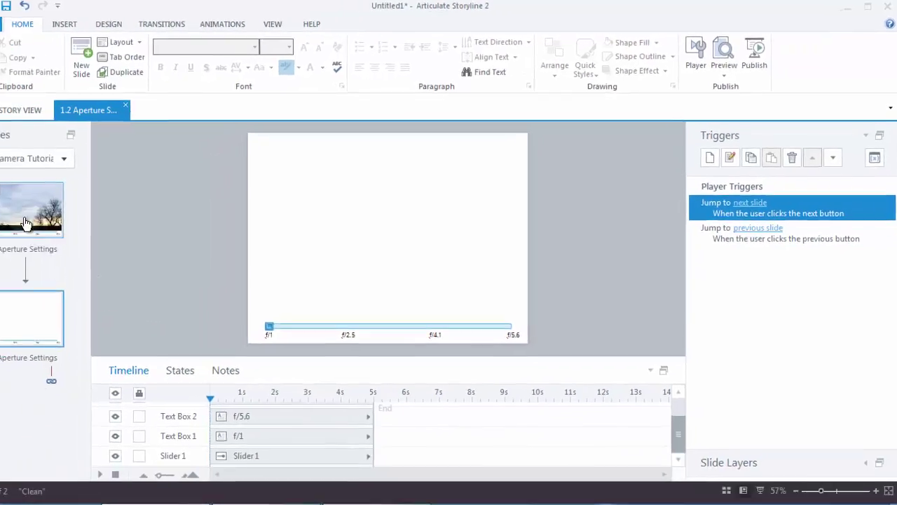
- Compare the original 1.1 Aperture Settings slide with its stripped 1.2 duplicate, ending on slide 1.1
click(50, 218)
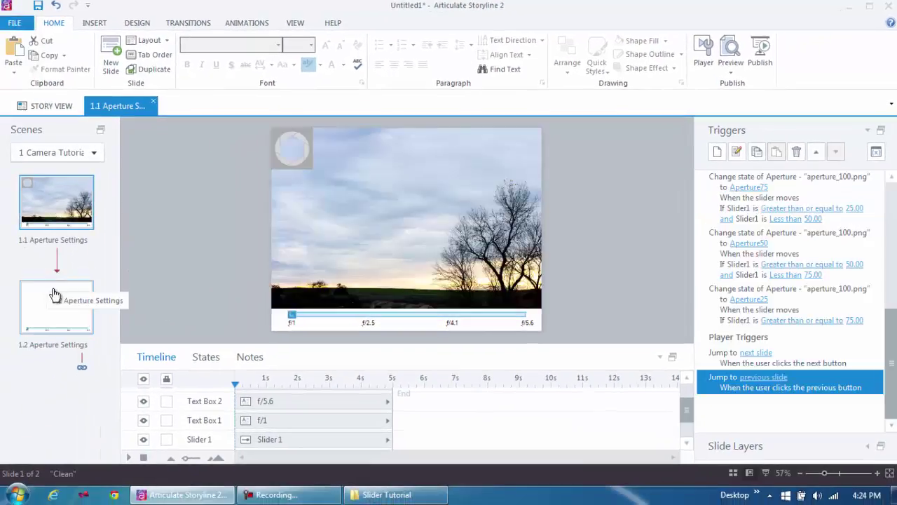
click(56, 294)
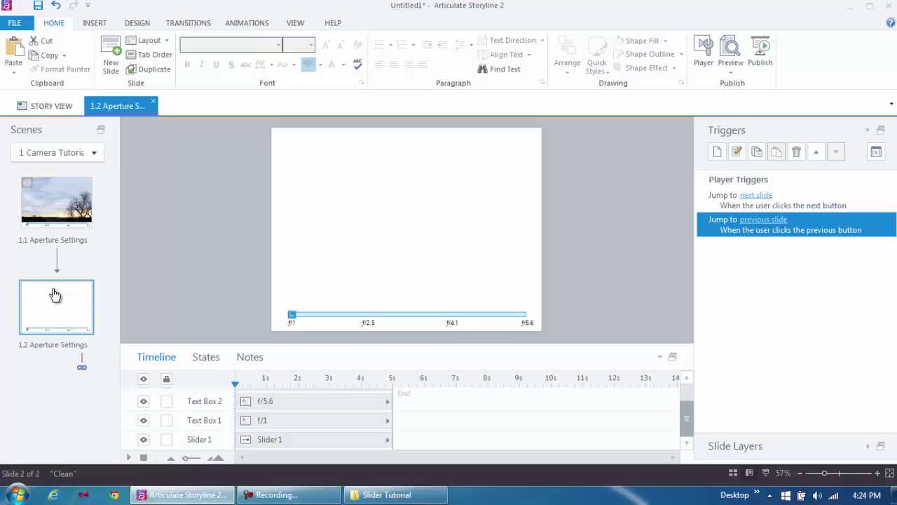
click(56, 203)
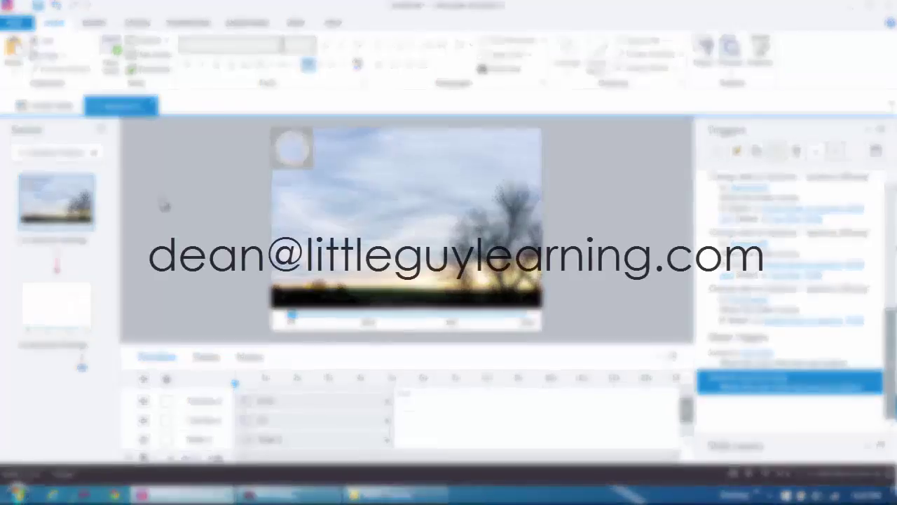